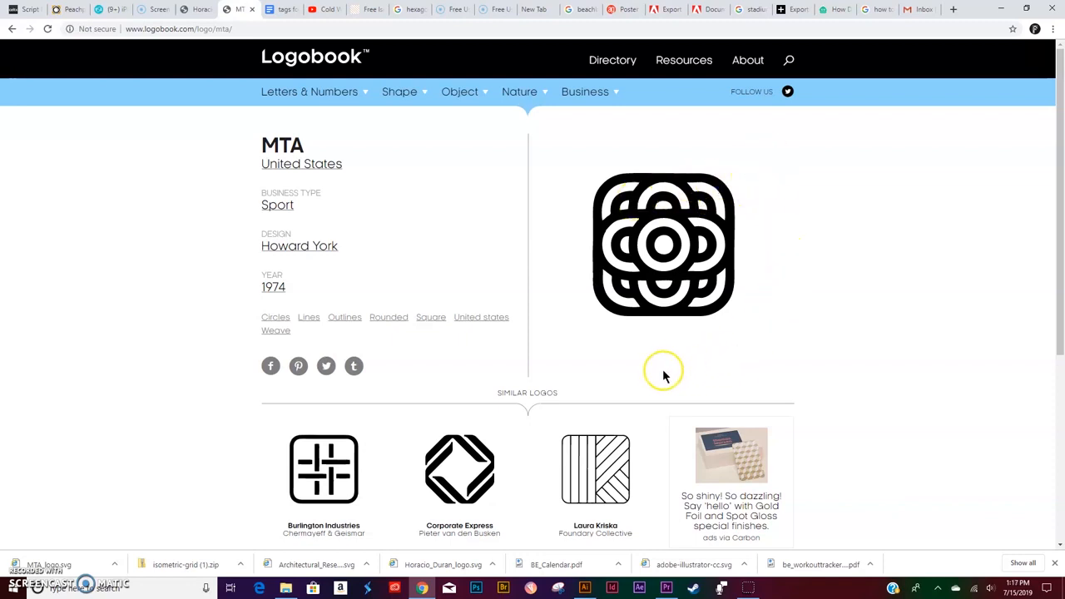
Switch to Illustrator and examine the finished orange logo beside the black original.
{"action": "left_click", "coordinate": [585, 588]}
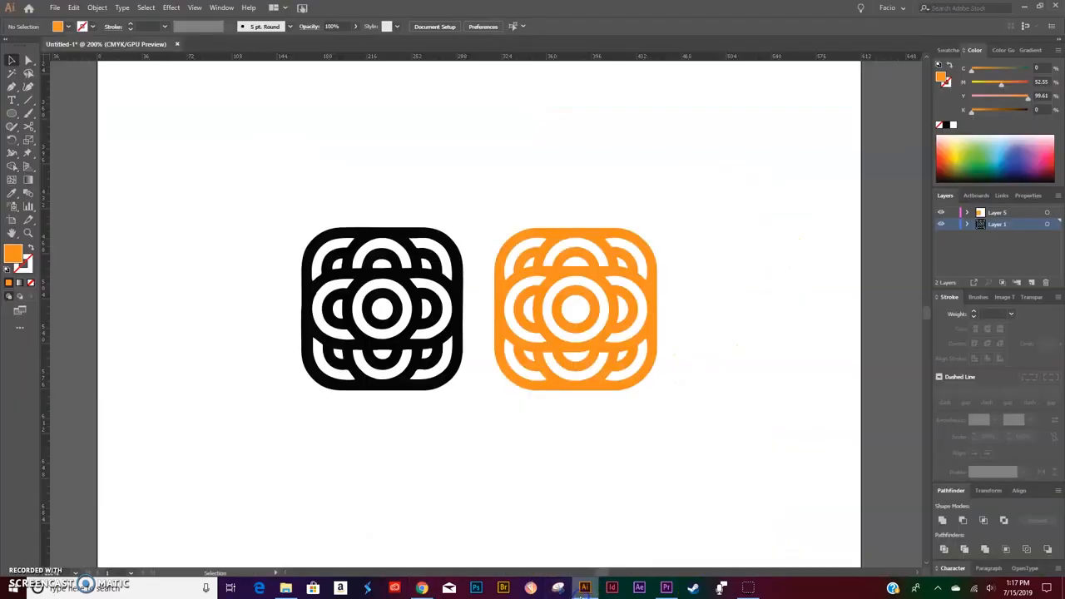
{"action": "left_click_drag", "start_coordinate": [682, 219], "coordinate": [566, 454]}
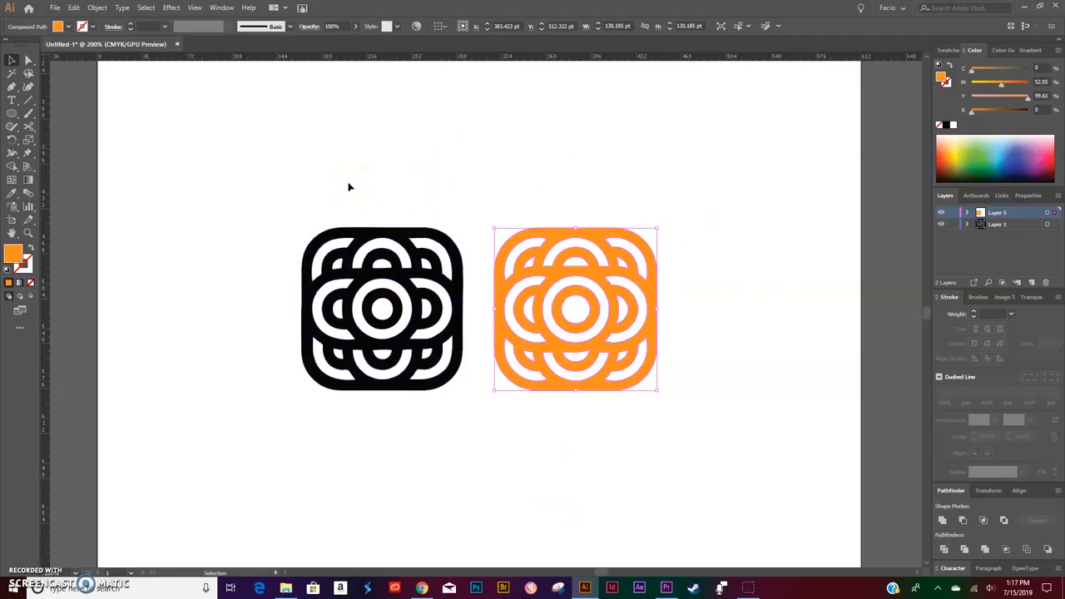
{"action": "left_click", "coordinate": [575, 157]}
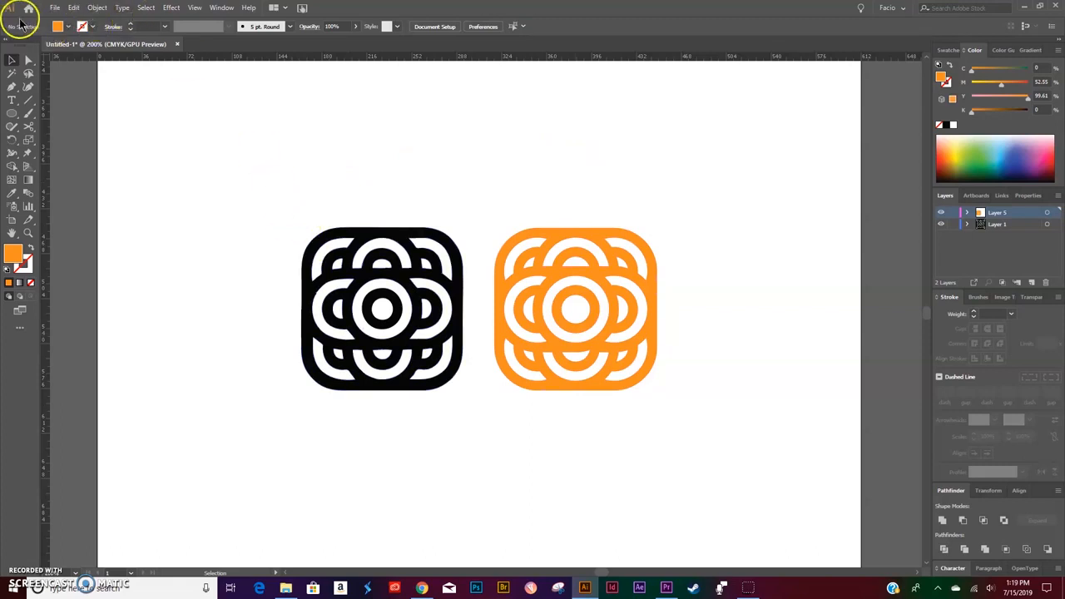
Create a new portrait Letter document with units set to points, 612 x 792 pt.
{"action": "left_click", "coordinate": [53, 8]}
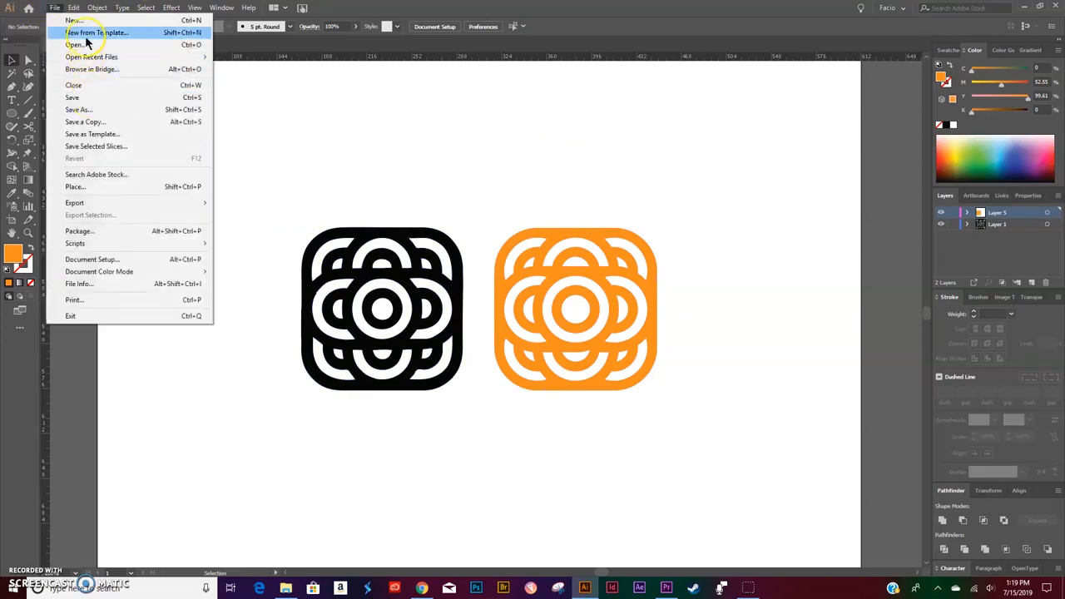
{"action": "left_click", "coordinate": [87, 22]}
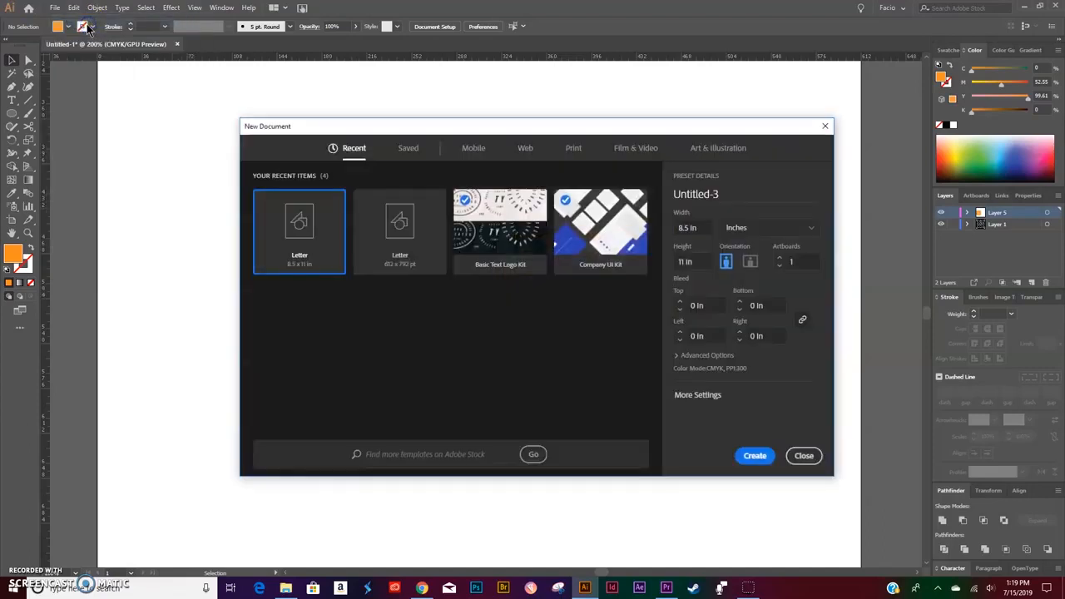
{"action": "left_click", "coordinate": [757, 229]}
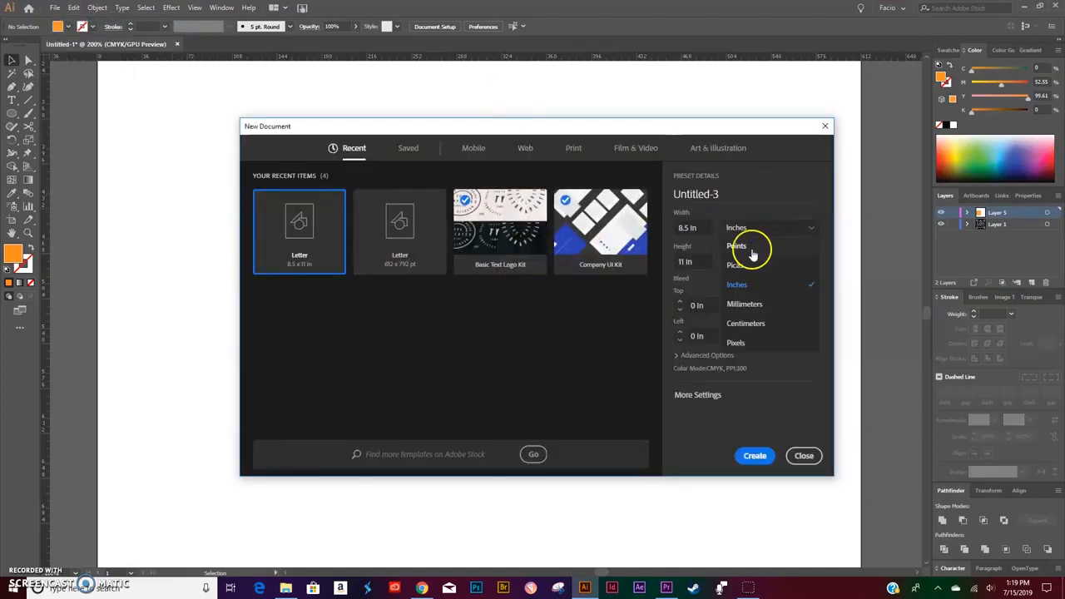
{"action": "left_click", "coordinate": [738, 247]}
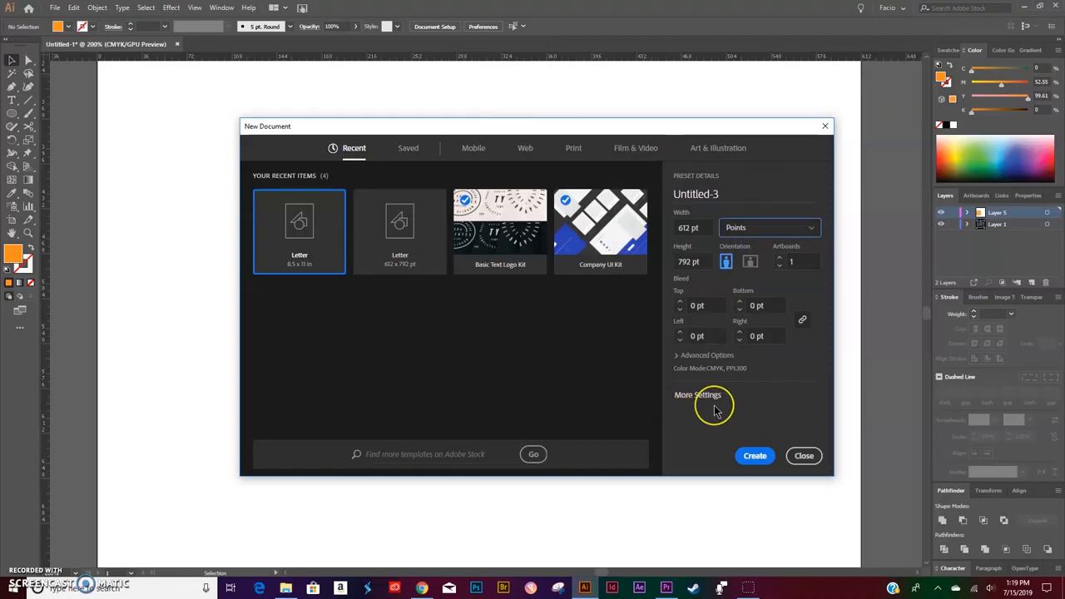
{"action": "left_click", "coordinate": [751, 459]}
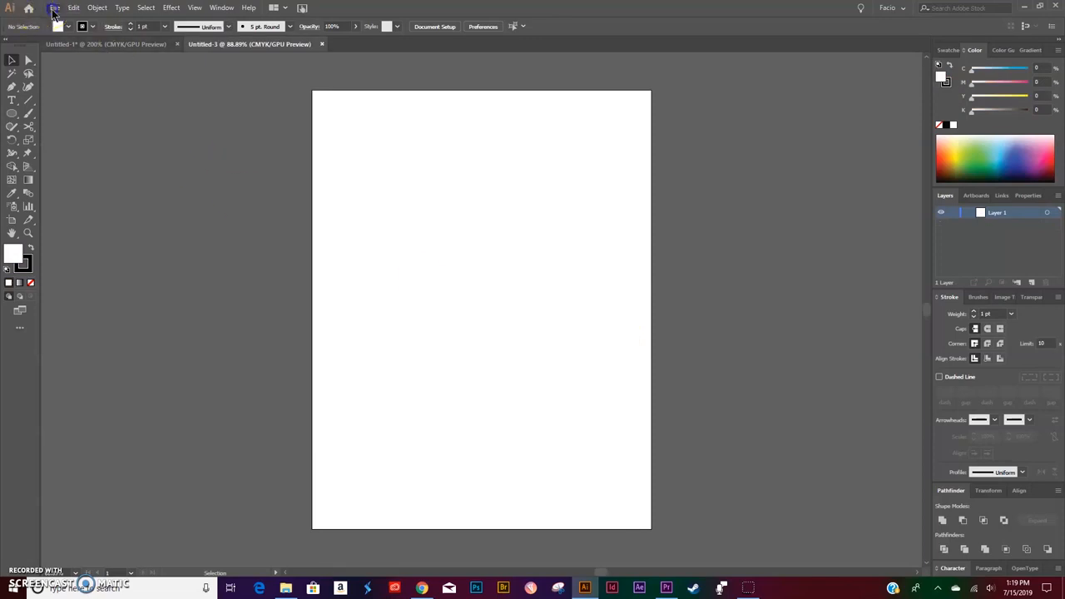
Place the MTA_logo SVG file on the artboard and shift it slightly toward the artboard's centre.
{"action": "left_click", "coordinate": [54, 12]}
{"action": "left_click", "coordinate": [95, 187]}
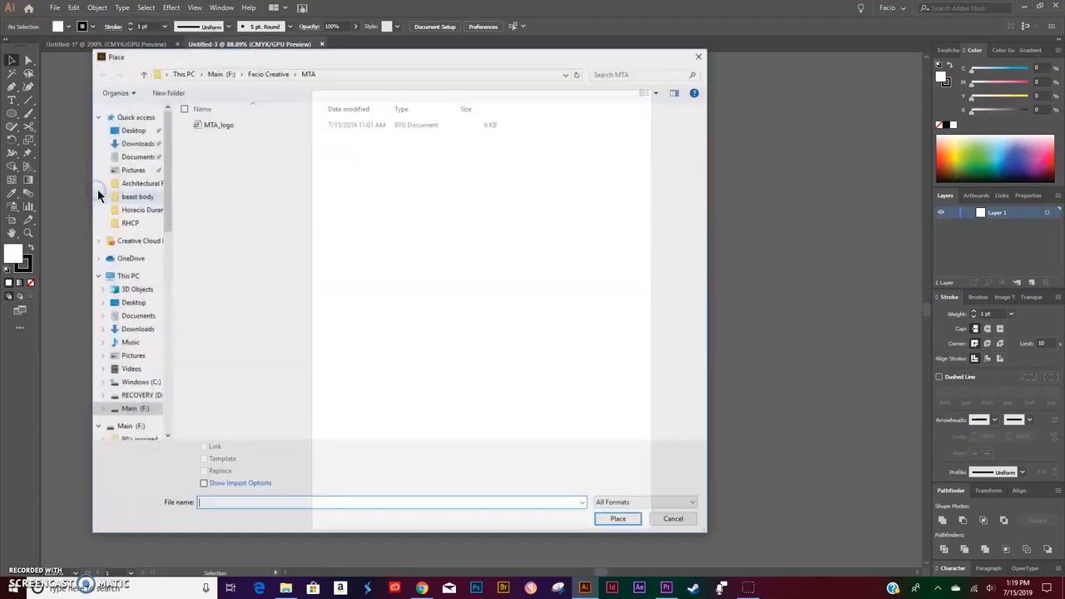
{"action": "left_click", "coordinate": [235, 126]}
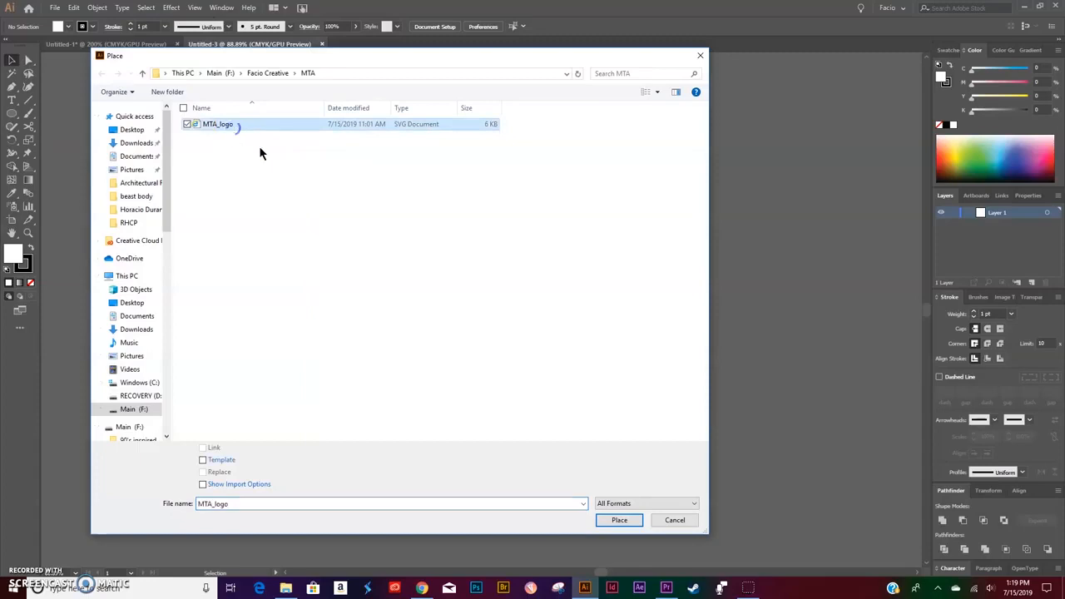
{"action": "left_click", "coordinate": [617, 519]}
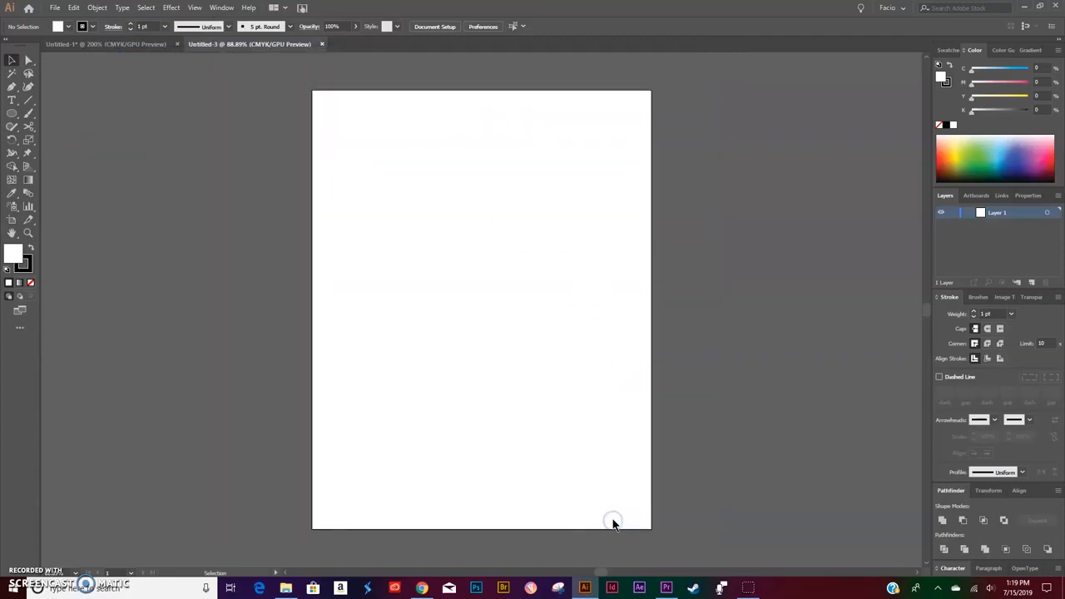
{"action": "left_click", "coordinate": [357, 249]}
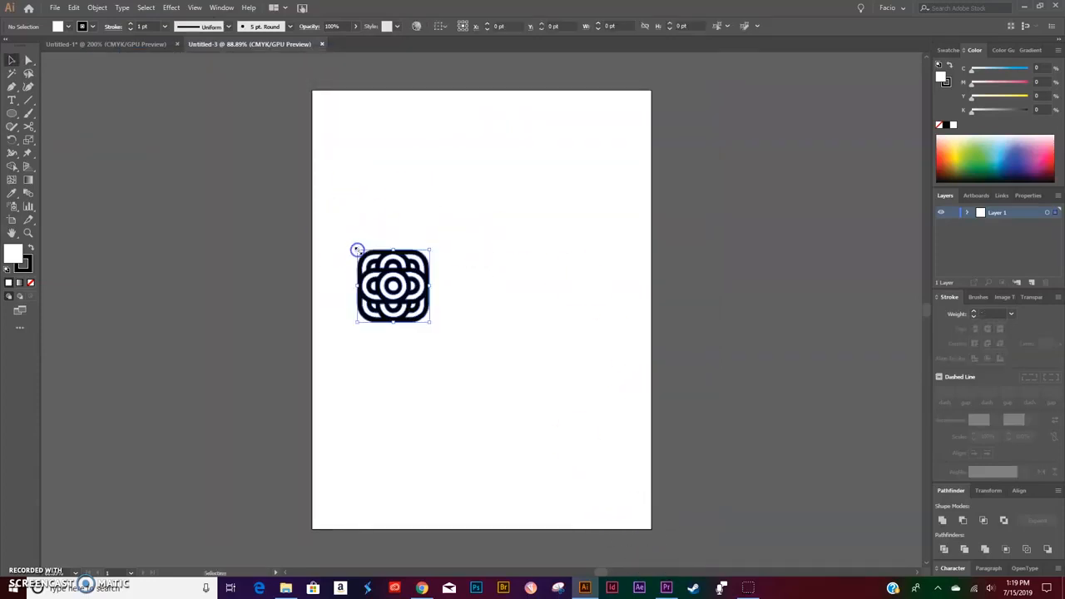
{"action": "left_click_drag", "start_coordinate": [428, 280], "coordinate": [444, 321]}
Lock the layer holding the placed logo, rename it OGlogo, and add a new layer above it.
{"action": "left_click", "coordinate": [952, 212]}
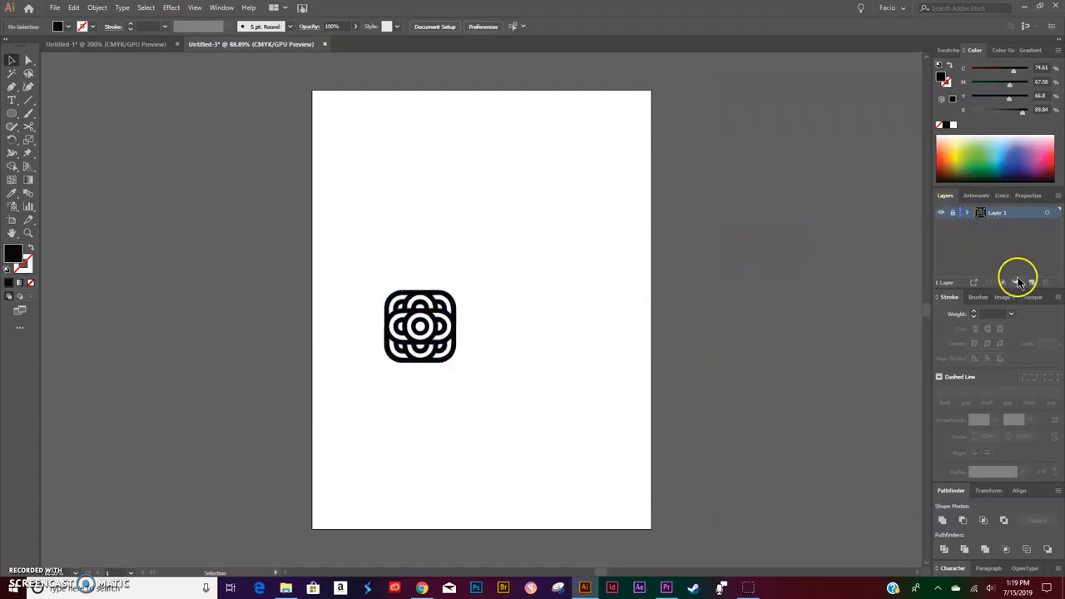
{"action": "double_click", "coordinate": [1008, 214]}
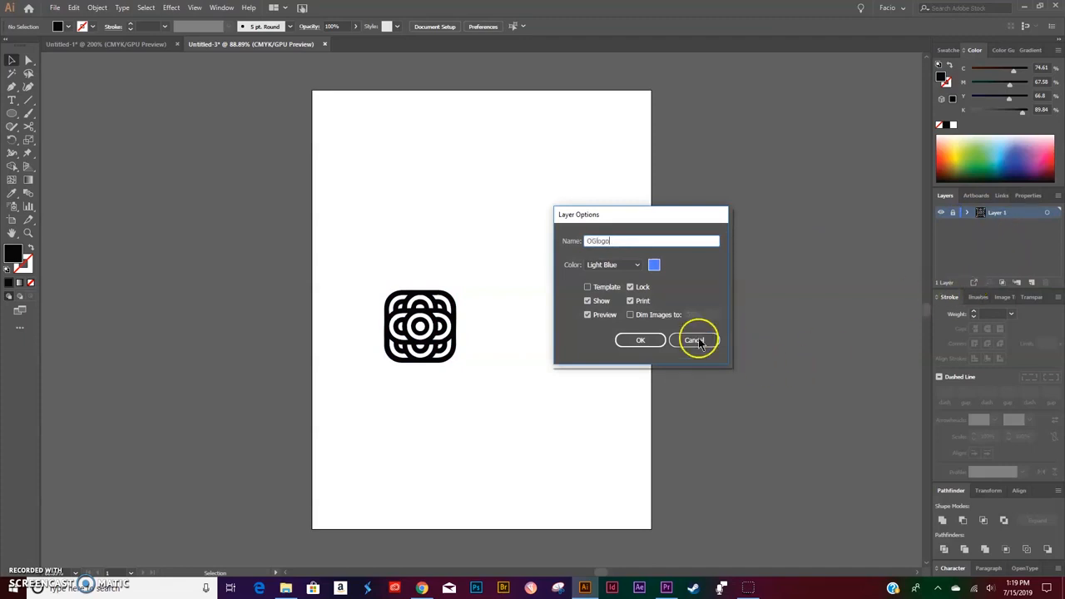
{"action": "left_click", "coordinate": [639, 340]}
{"action": "left_click", "coordinate": [1031, 284]}
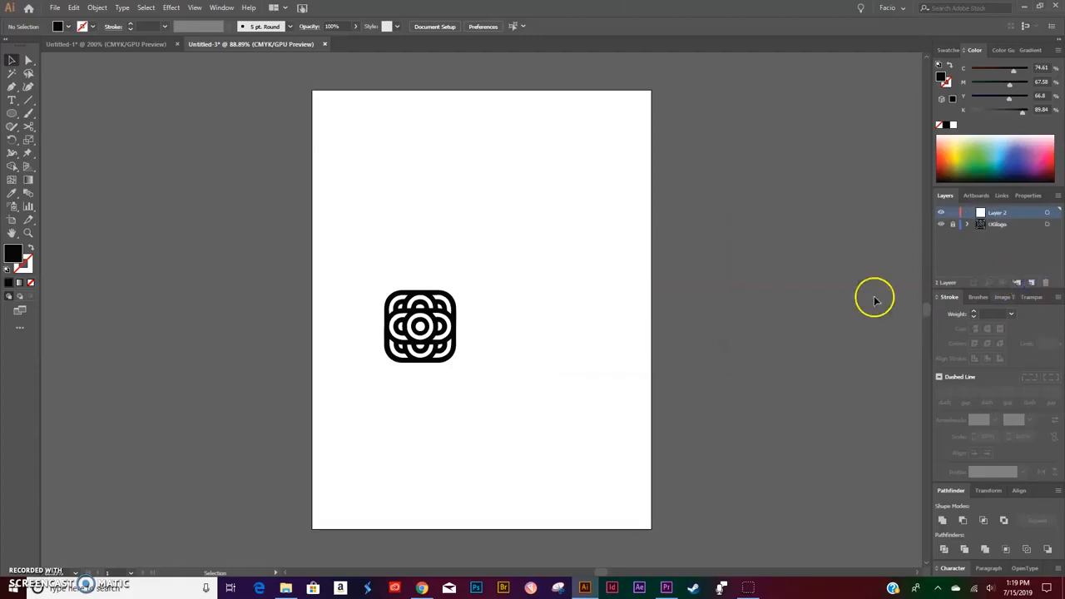
Create a 64 x 64 pt circle with the Ellipse tool to the right of the original logo.
{"action": "left_click", "coordinate": [13, 113]}
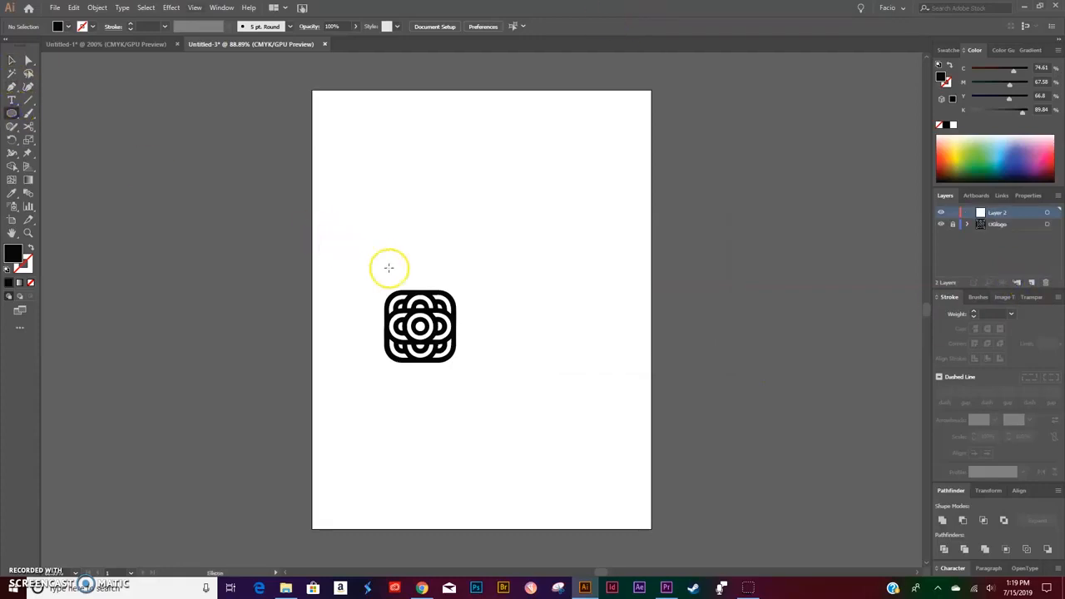
{"action": "key", "text": "ctrl+plus"}
{"action": "key", "text": "ctrl+plus"}
{"action": "key", "text": "ctrl+plus"}
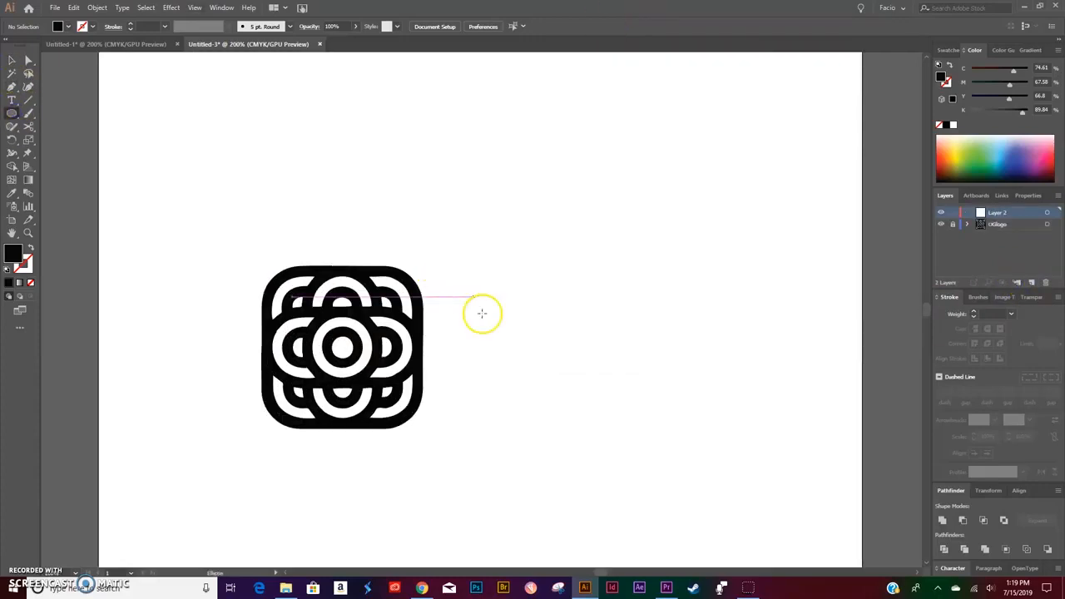
{"action": "left_click", "coordinate": [11, 117]}
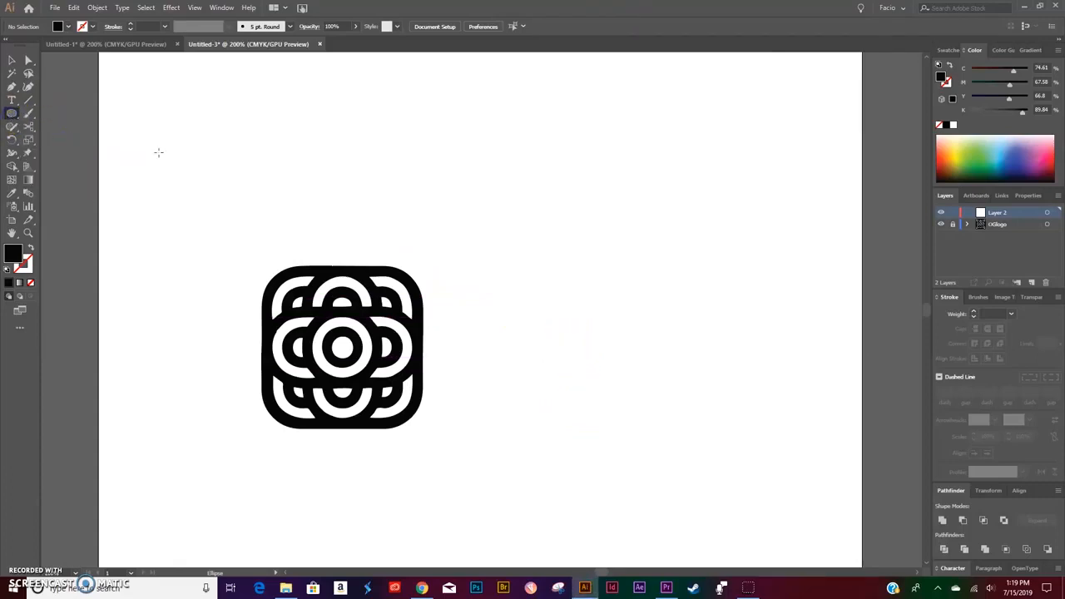
{"action": "left_click", "coordinate": [577, 347]}
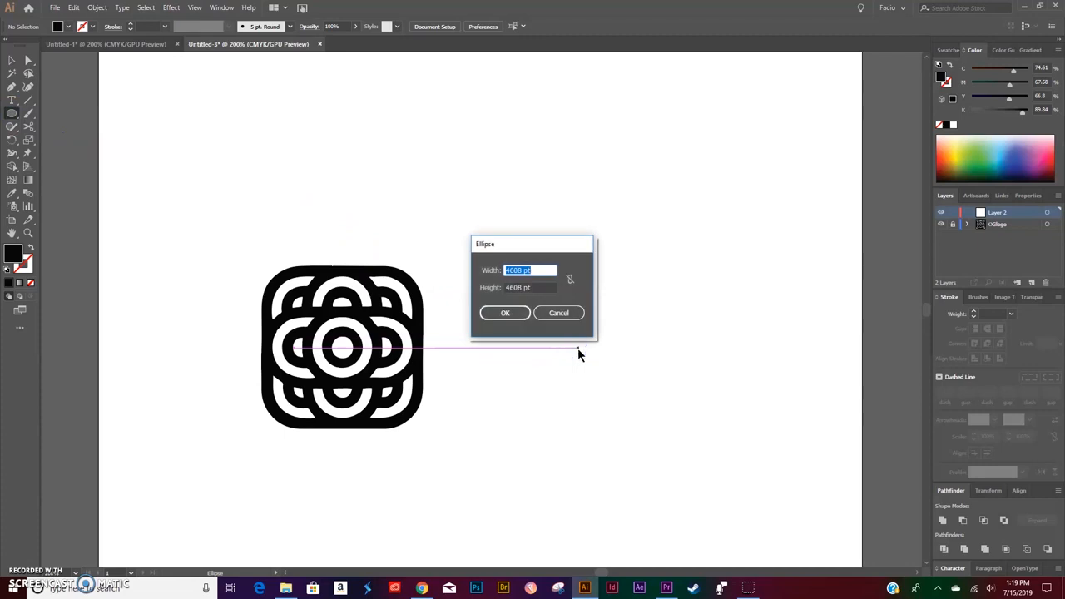
{"action": "type", "text": "64"}
{"action": "key", "text": "Tab"}
{"action": "type", "text": "64"}
{"action": "key", "text": "Return"}
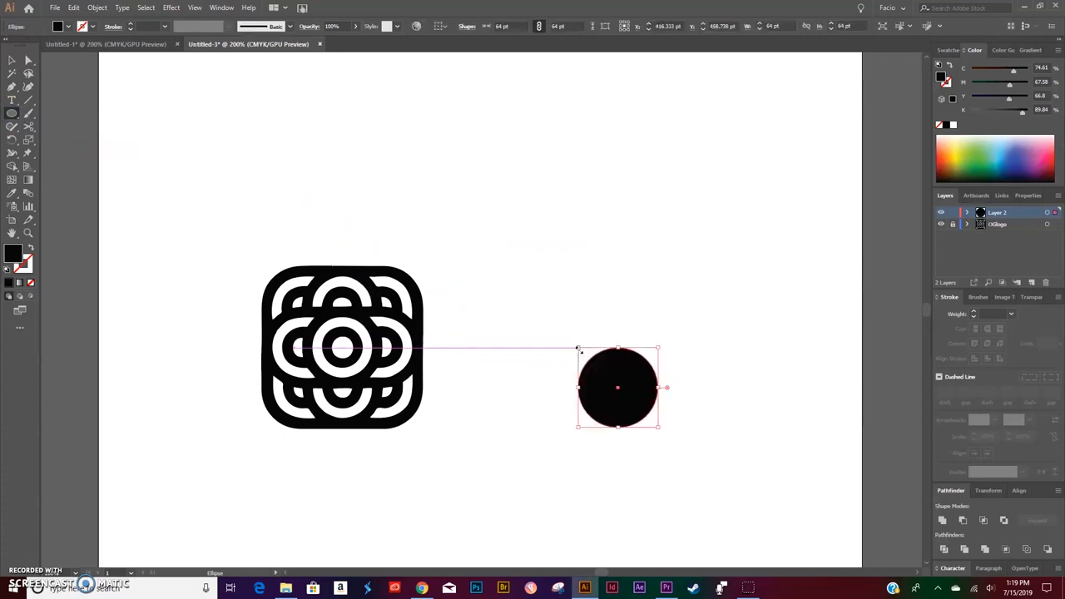
Move the black circle up about 23 pt, roughly level with the original logo's centre.
{"action": "key", "text": "v"}
{"action": "left_click", "coordinate": [637, 290]}
{"action": "left_click_drag", "start_coordinate": [635, 369], "coordinate": [633, 343]}
{"action": "left_click", "coordinate": [632, 282]}
{"action": "left_click", "coordinate": [637, 332]}
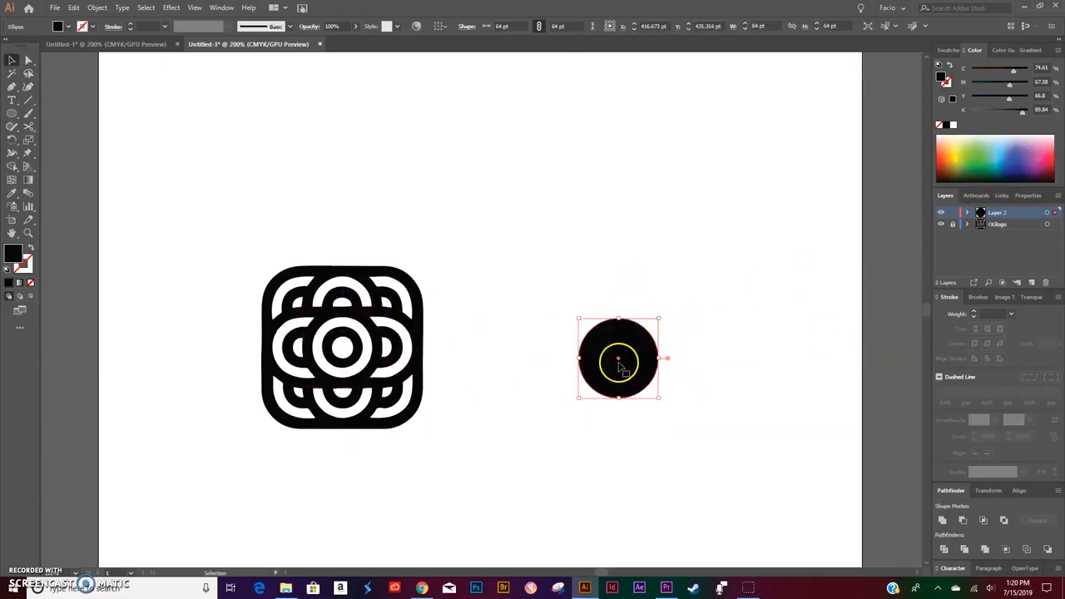
Duplicate the circle in place and halve the copy's width and height to 32 pt.
{"action": "left_click_drag", "start_coordinate": [710, 287], "coordinate": [612, 350]}
{"action": "key", "text": "a"}
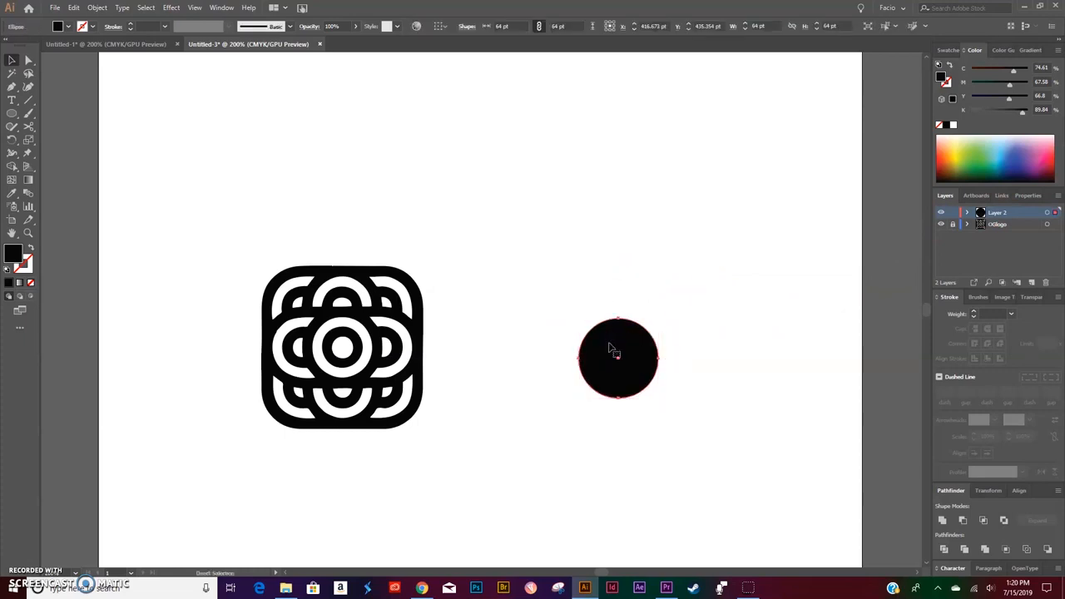
{"action": "key", "text": "v"}
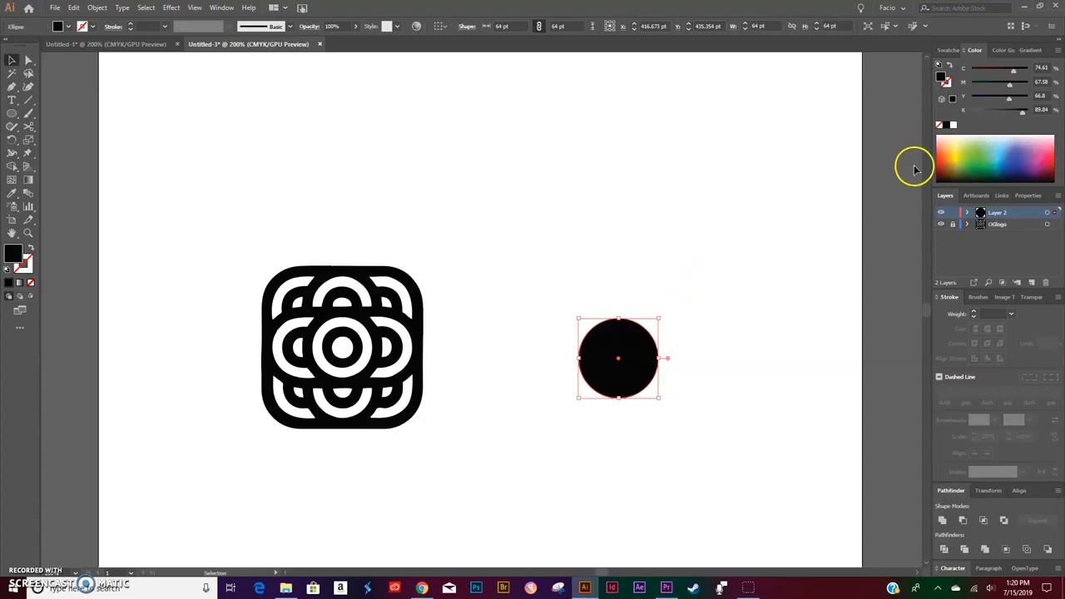
{"action": "left_click", "coordinate": [1029, 195]}
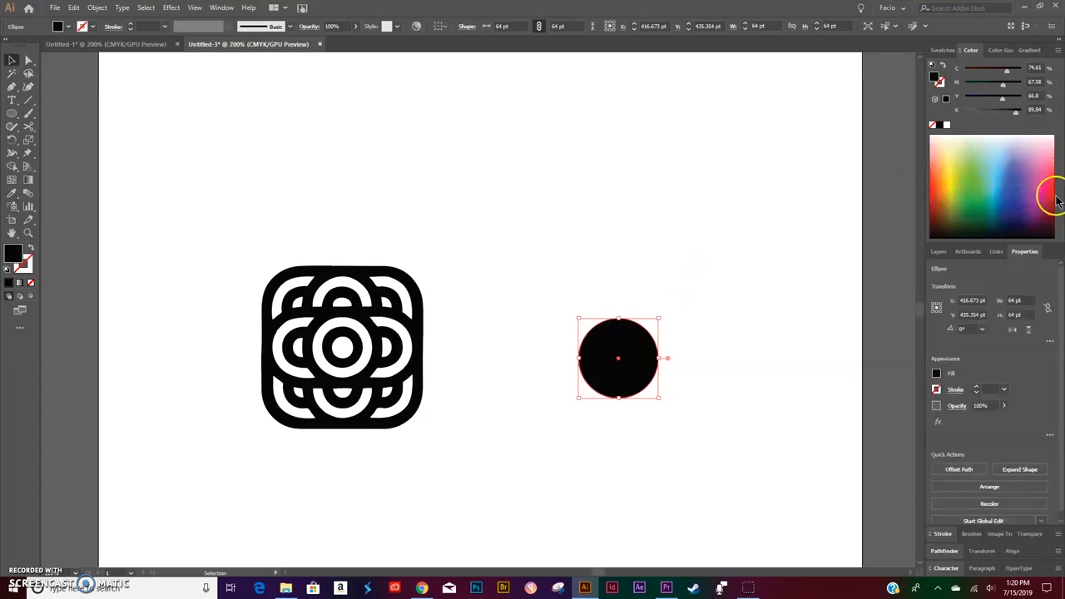
{"action": "left_click", "coordinate": [1027, 300]}
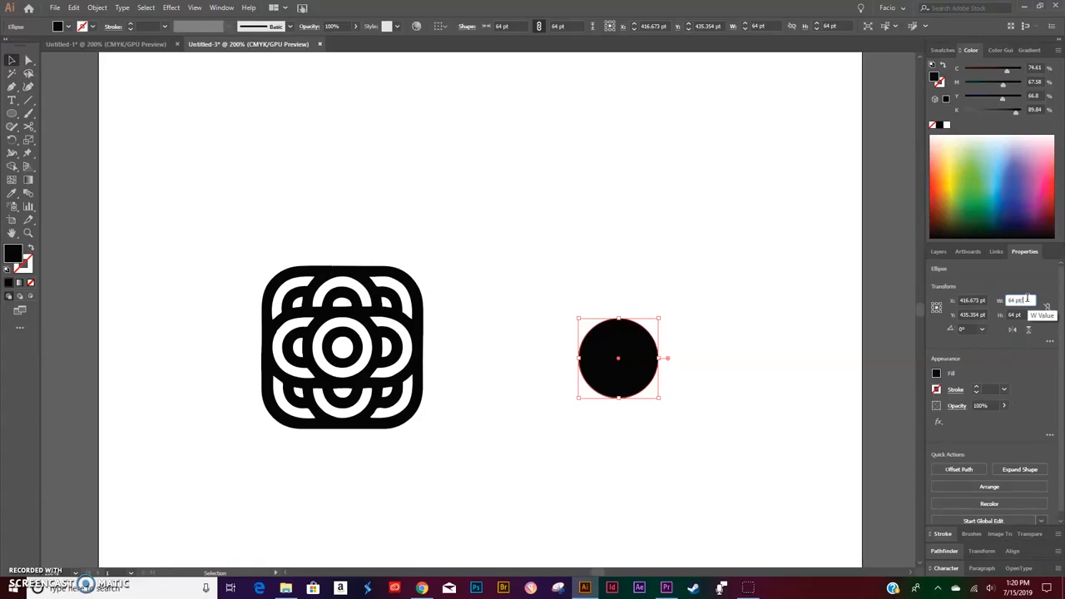
{"action": "type", "text": "/2"}
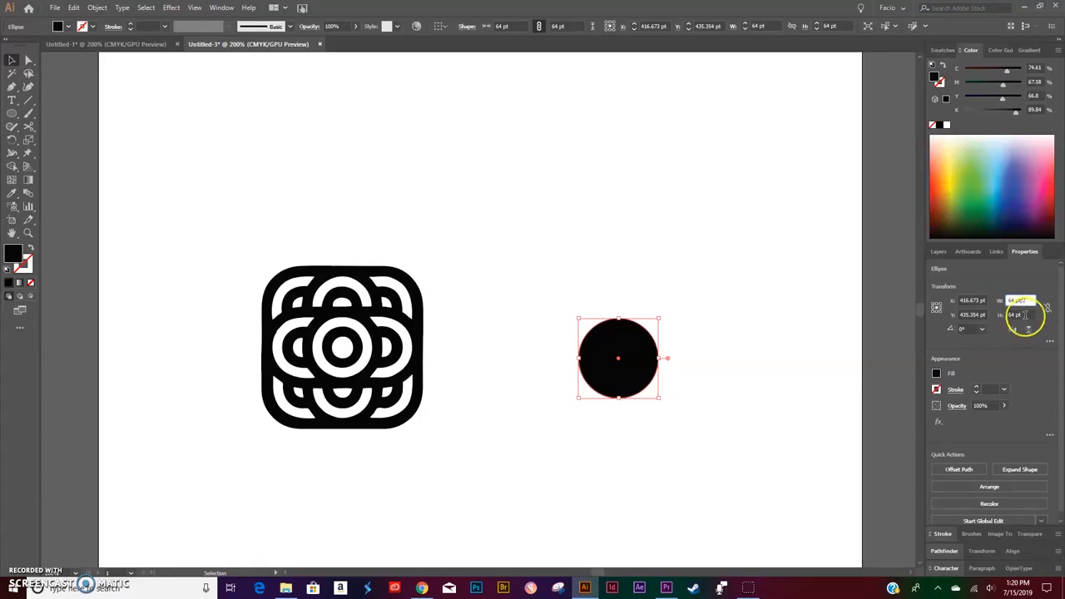
{"action": "left_click", "coordinate": [1026, 316]}
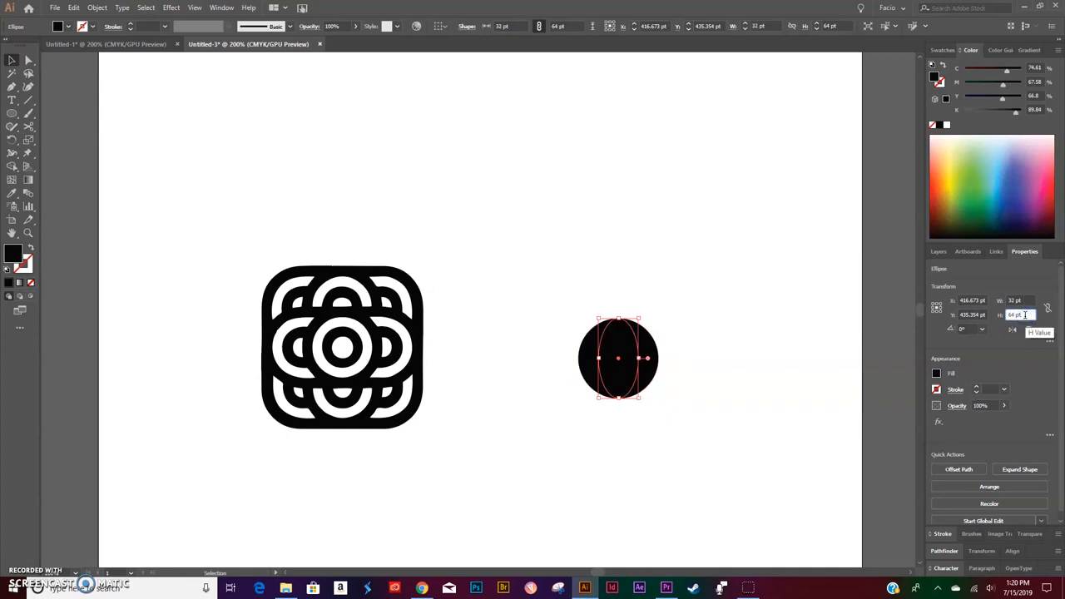
{"action": "type", "text": "/2"}
{"action": "key", "text": "Return"}
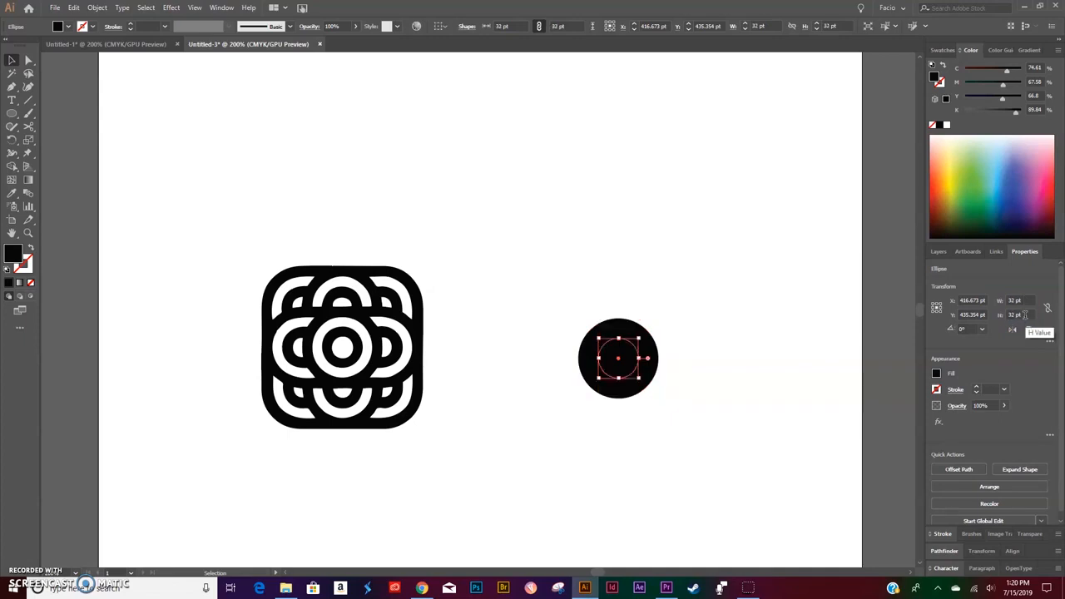
Swap fill and stroke on both concentric circles to give them 1 pt black outlines with no fill.
{"action": "left_click_drag", "start_coordinate": [717, 285], "coordinate": [552, 418]}
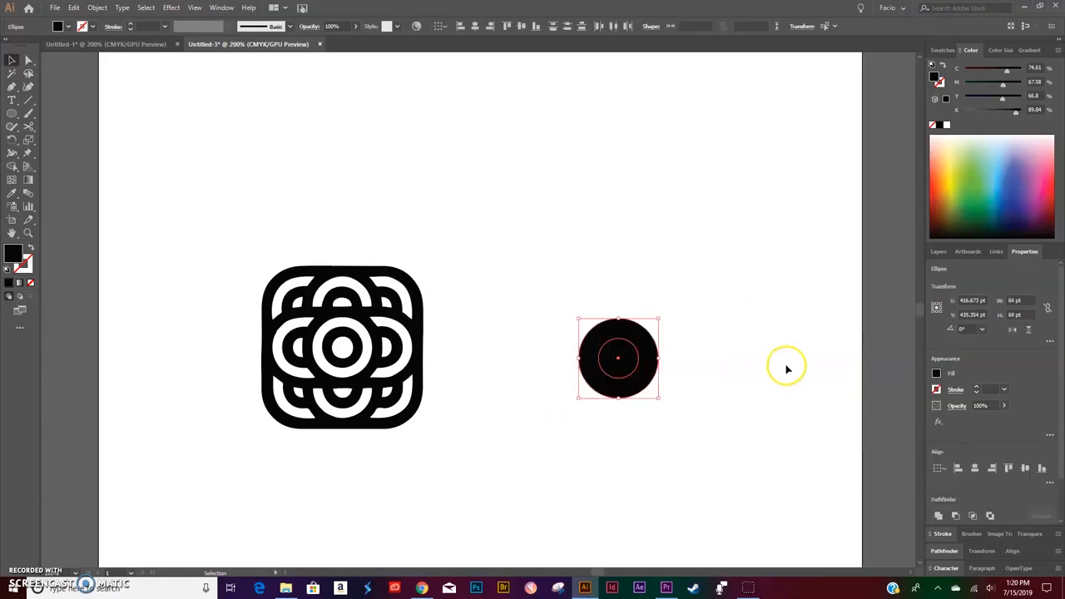
{"action": "left_click", "coordinate": [29, 247]}
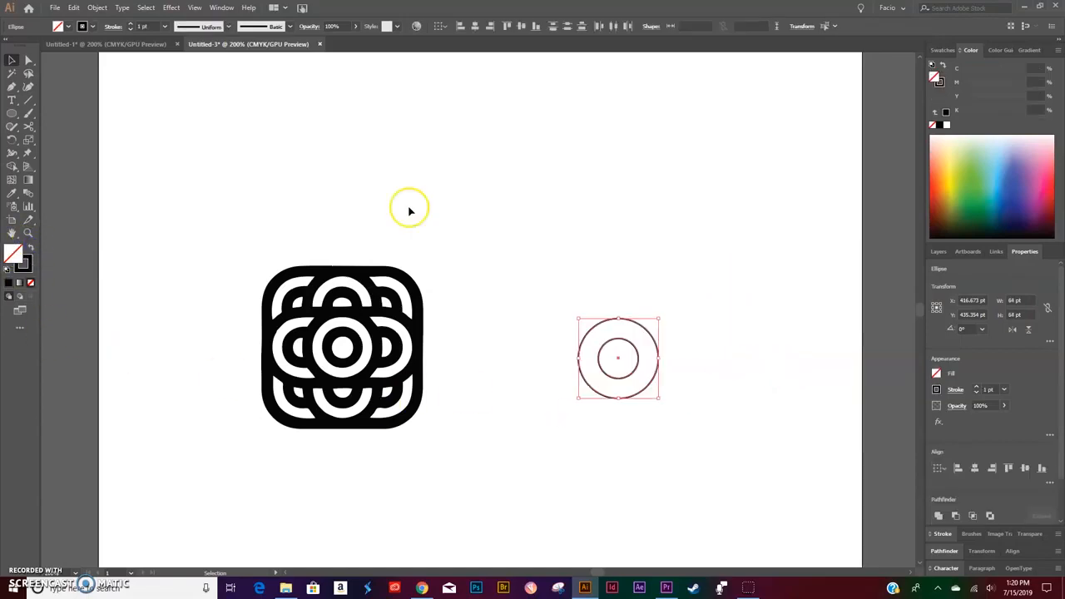
{"action": "left_click", "coordinate": [663, 253]}
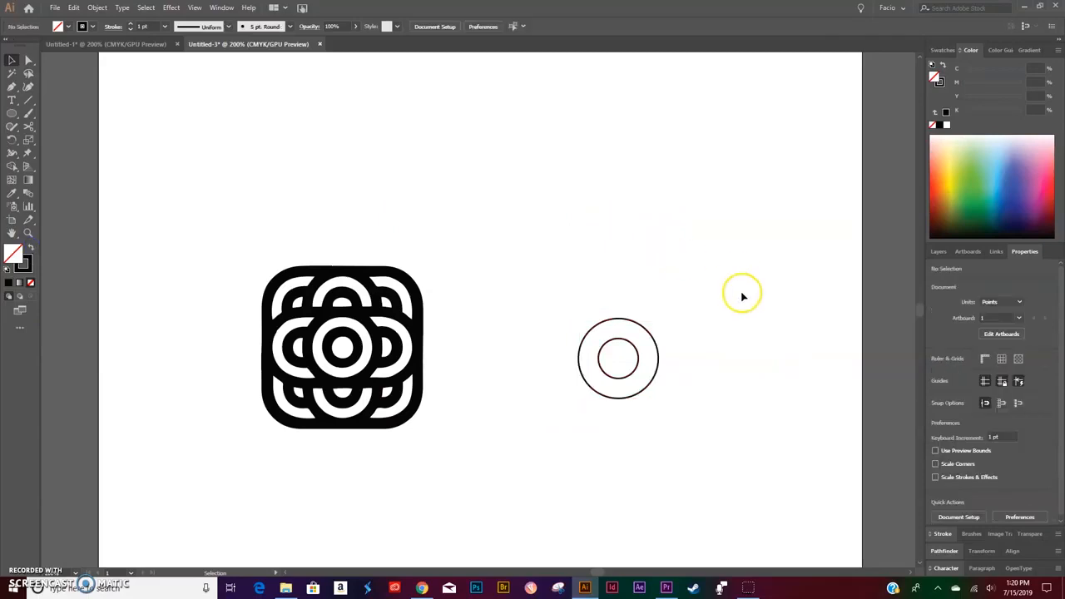
Group the two concentric circles, display the layer list, and select the group.
{"action": "left_click_drag", "start_coordinate": [742, 292], "coordinate": [510, 454]}
{"action": "left_click_drag", "start_coordinate": [678, 333], "coordinate": [557, 428]}
{"action": "left_click", "coordinate": [943, 252]}
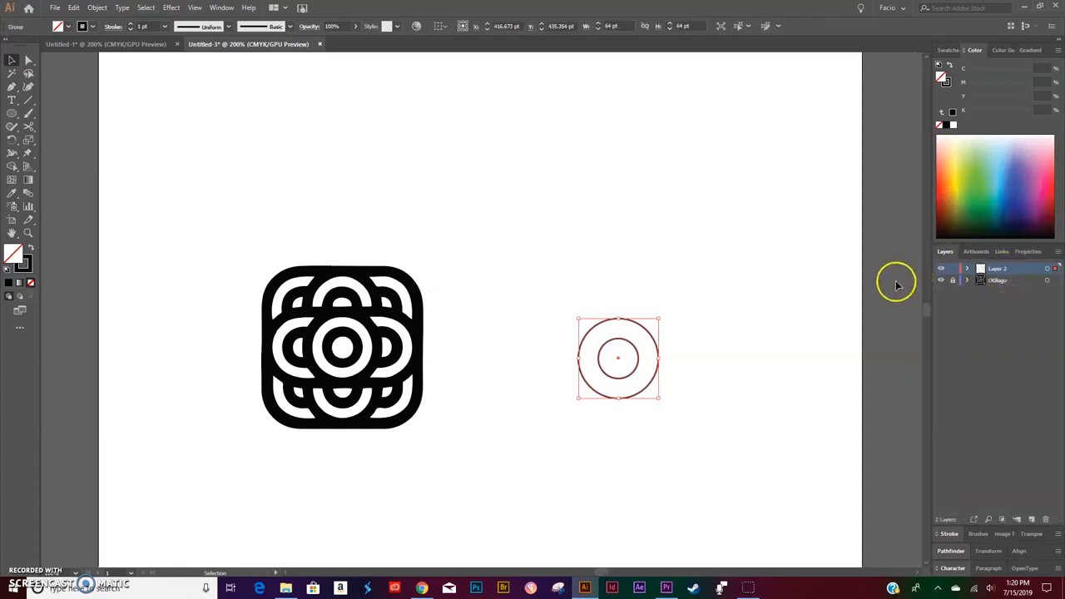
{"action": "left_click", "coordinate": [762, 366]}
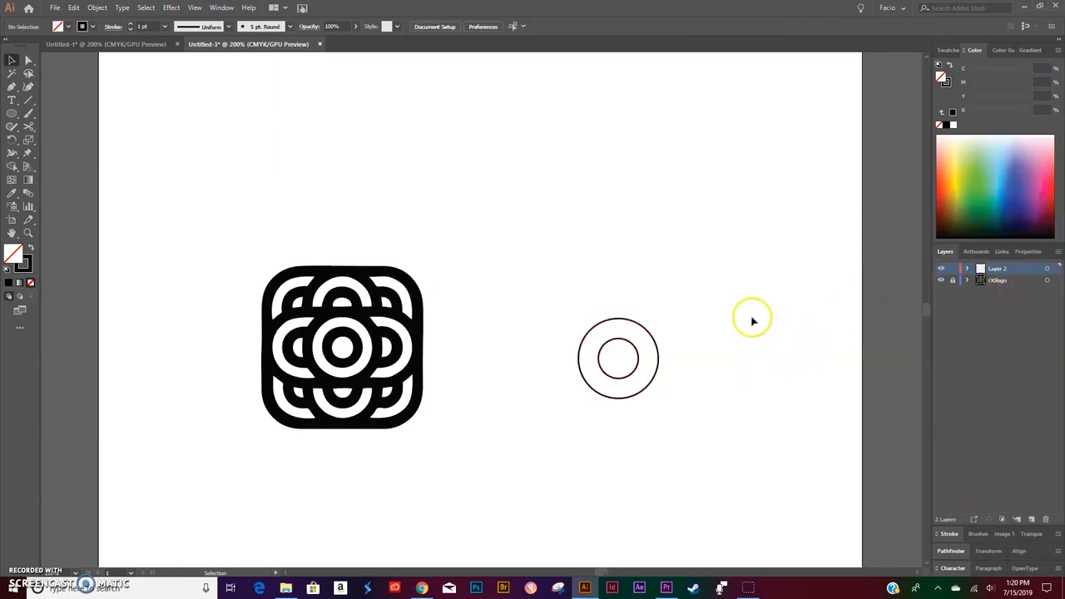
{"action": "left_click", "coordinate": [656, 338]}
{"action": "left_click", "coordinate": [721, 280]}
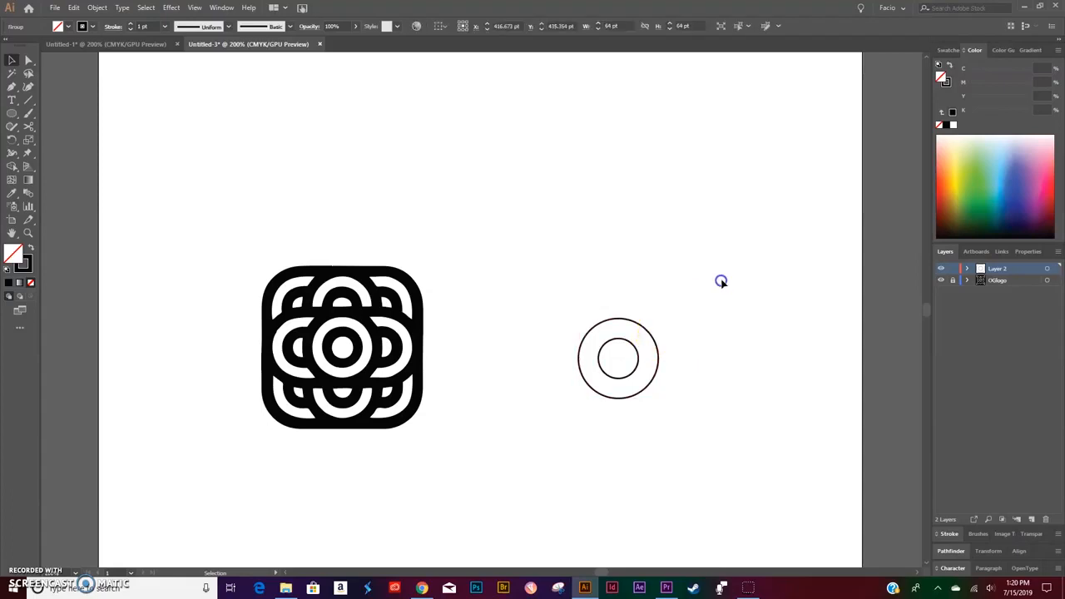
{"action": "left_click", "coordinate": [655, 336]}
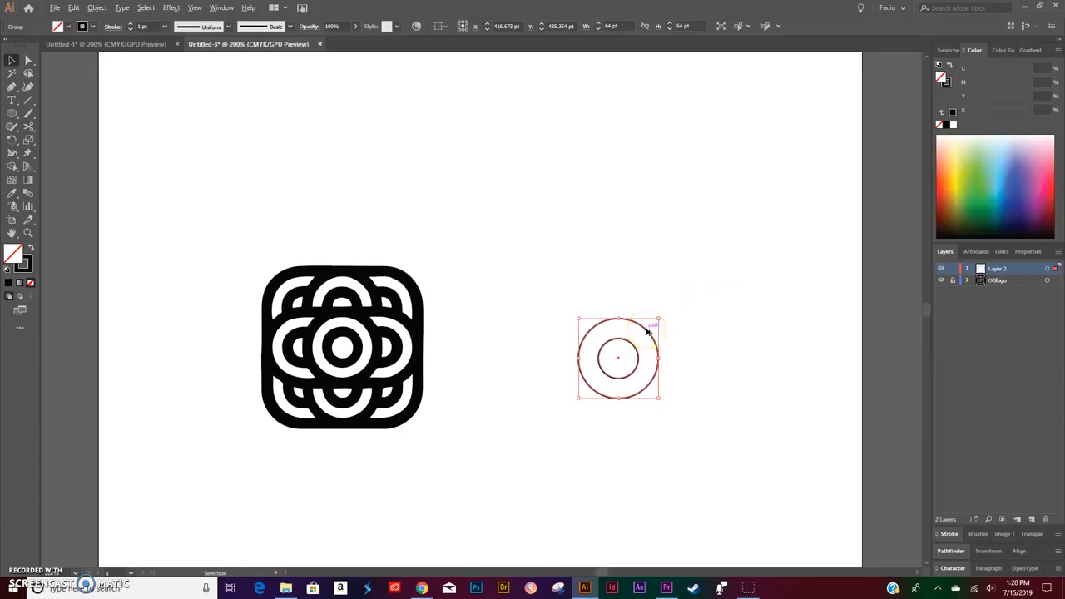
Place copies of the concentric-circle group 32 pt to the right and 32 pt to the left of the original.
{"action": "left_click", "coordinate": [650, 334]}
{"action": "left_click_drag", "start_coordinate": [648, 333], "coordinate": [687, 336]}
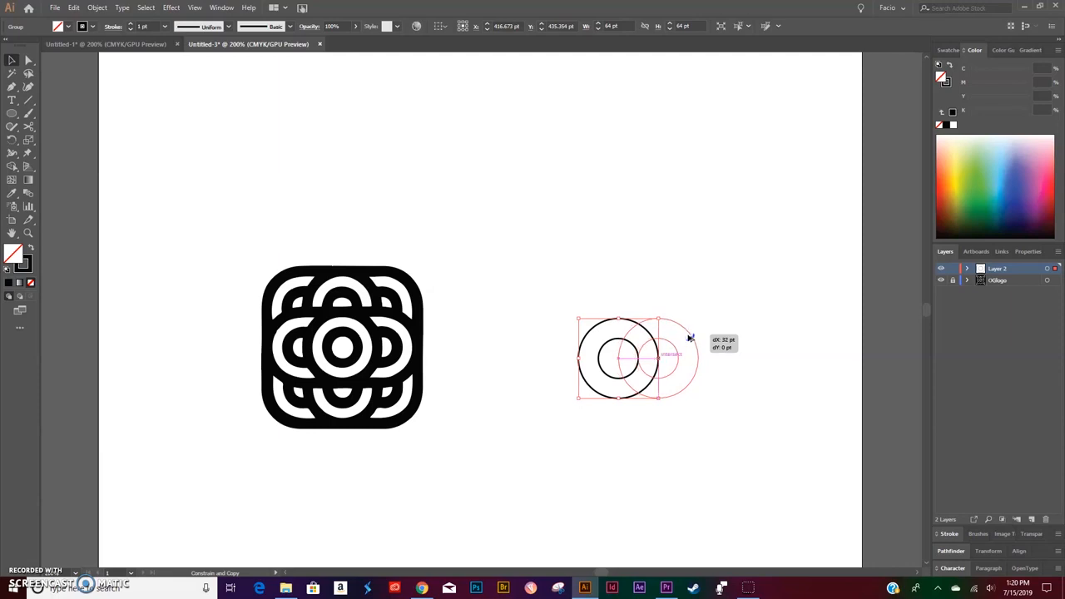
{"action": "left_click_drag", "start_coordinate": [689, 337], "coordinate": [690, 335]}
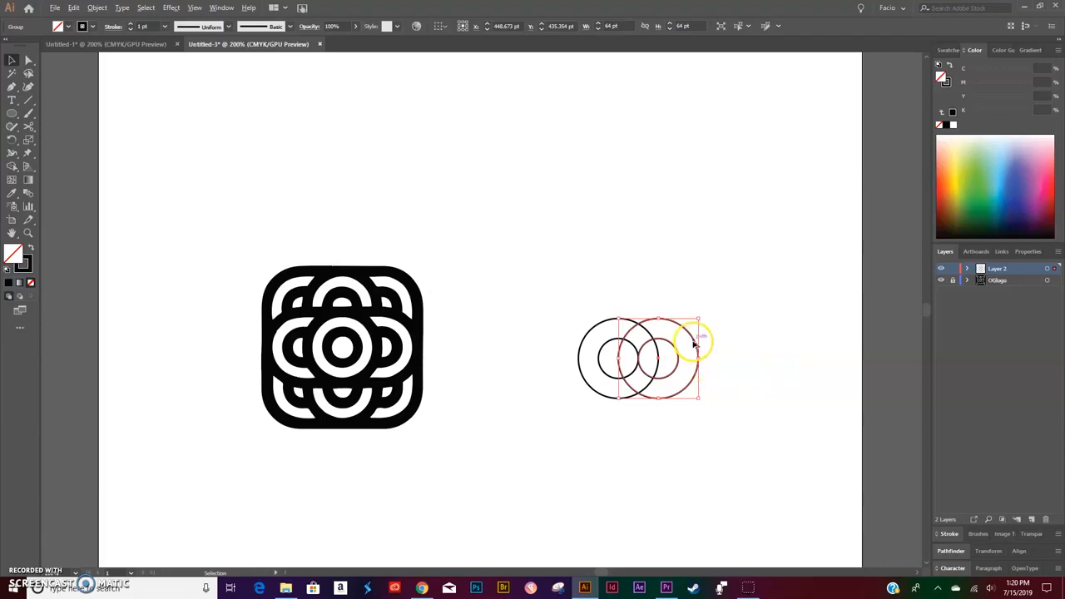
{"action": "left_click_drag", "start_coordinate": [685, 328], "coordinate": [605, 330]}
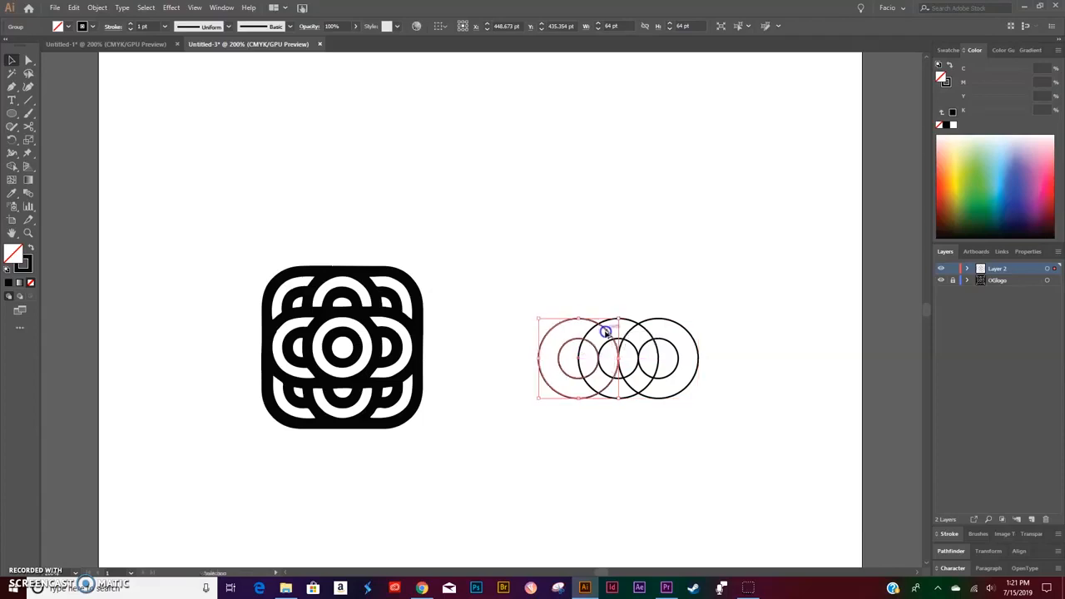
{"action": "left_click", "coordinate": [672, 282]}
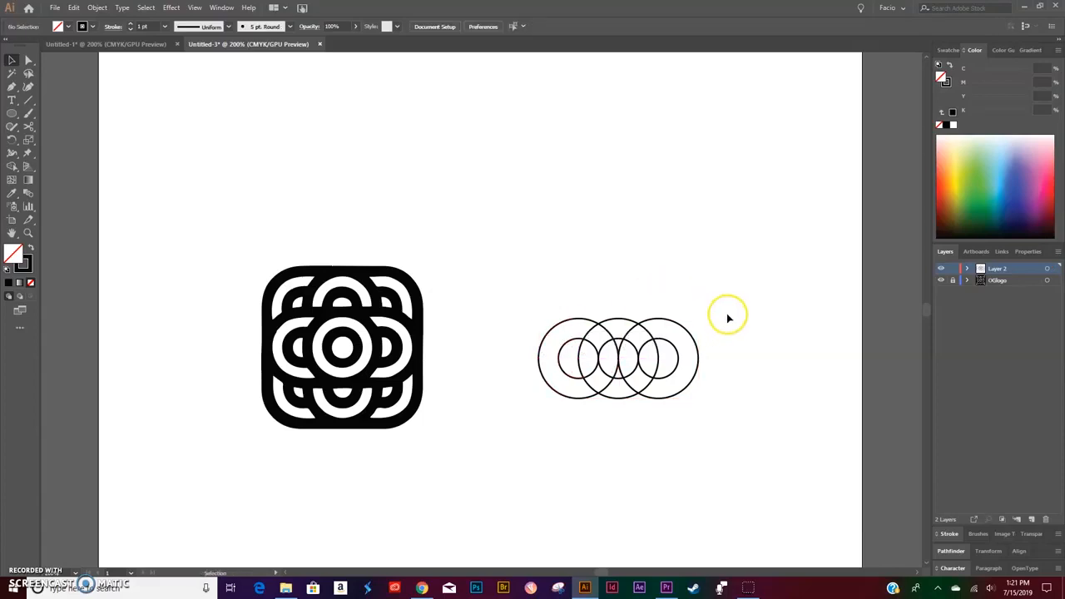
Hide the OGlogo layer and connect the tops and bottoms of the two outermost large circles with 64 pt horizontal lines.
{"action": "left_click", "coordinate": [28, 100]}
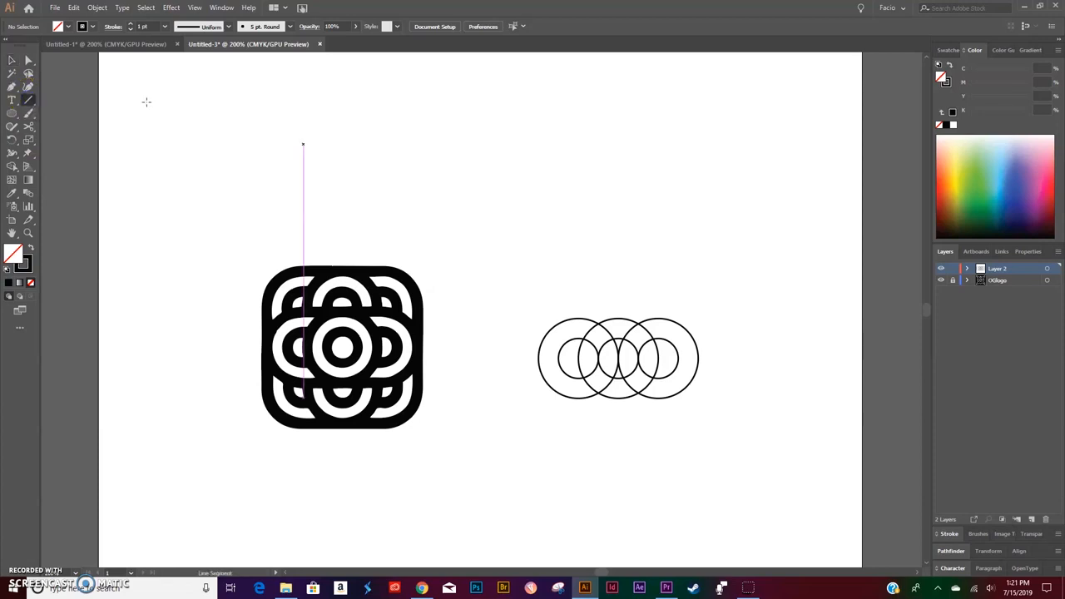
{"action": "left_click", "coordinate": [941, 280]}
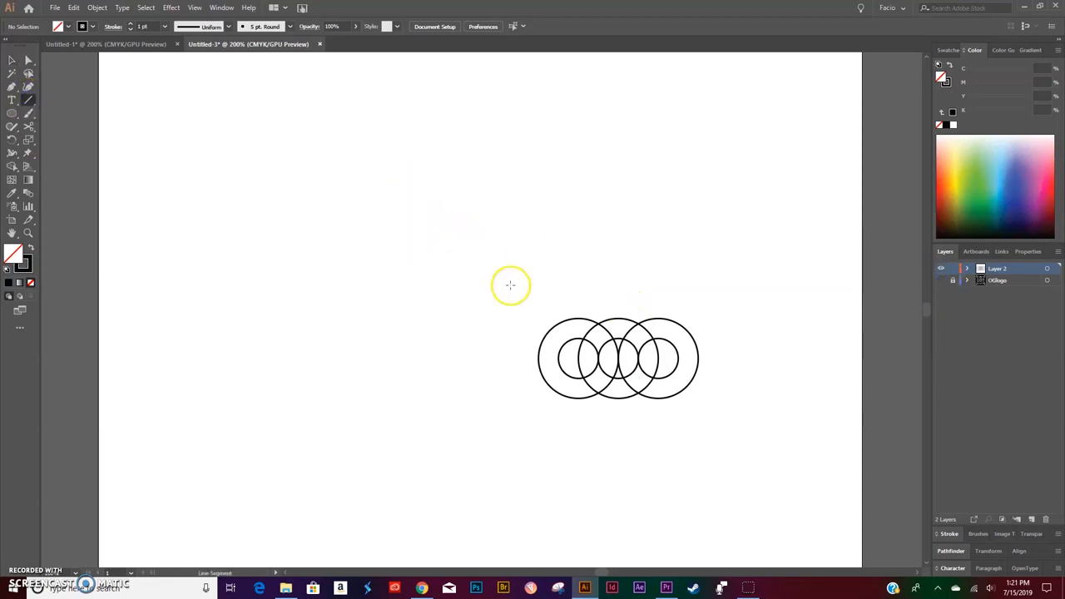
{"action": "left_click", "coordinate": [578, 319]}
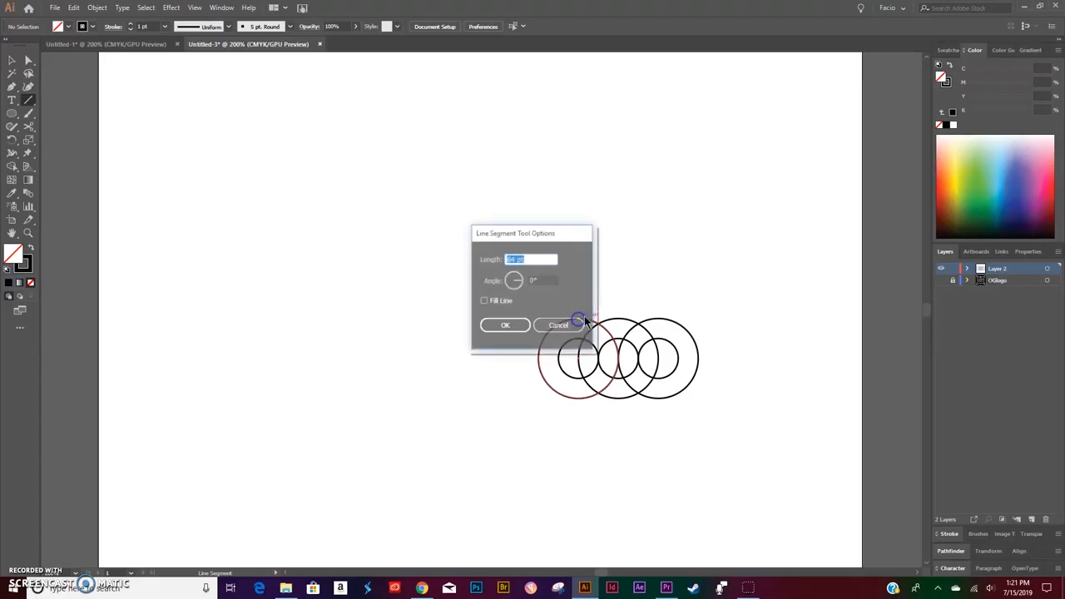
{"action": "left_click", "coordinate": [571, 325]}
{"action": "left_click_drag", "start_coordinate": [578, 319], "coordinate": [658, 319]}
{"action": "key", "text": "v"}
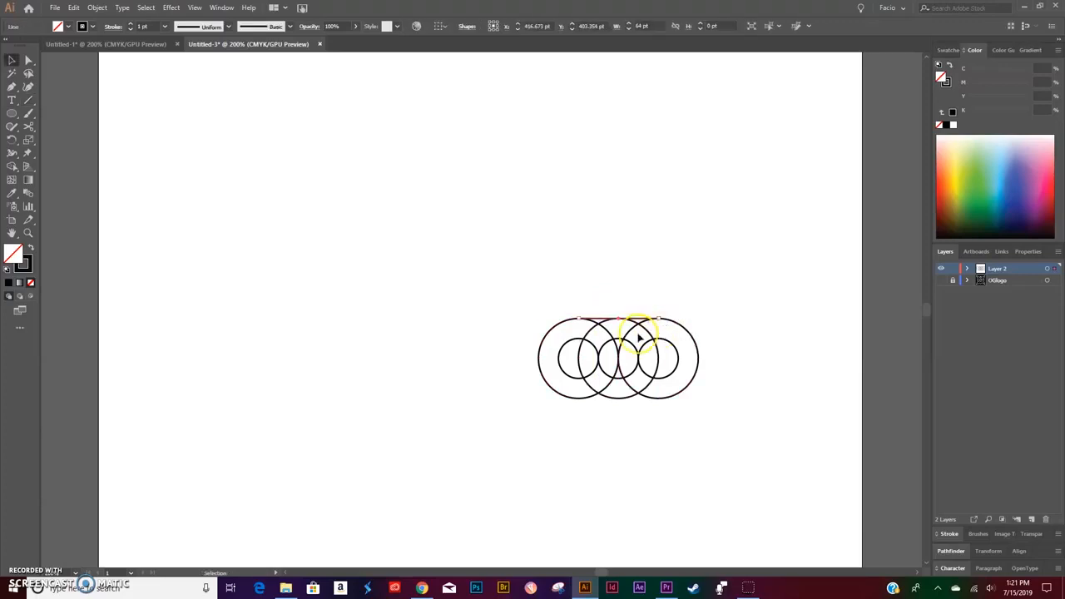
{"action": "left_click_drag", "start_coordinate": [638, 319], "coordinate": [637, 399]}
{"action": "left_click", "coordinate": [658, 439]}
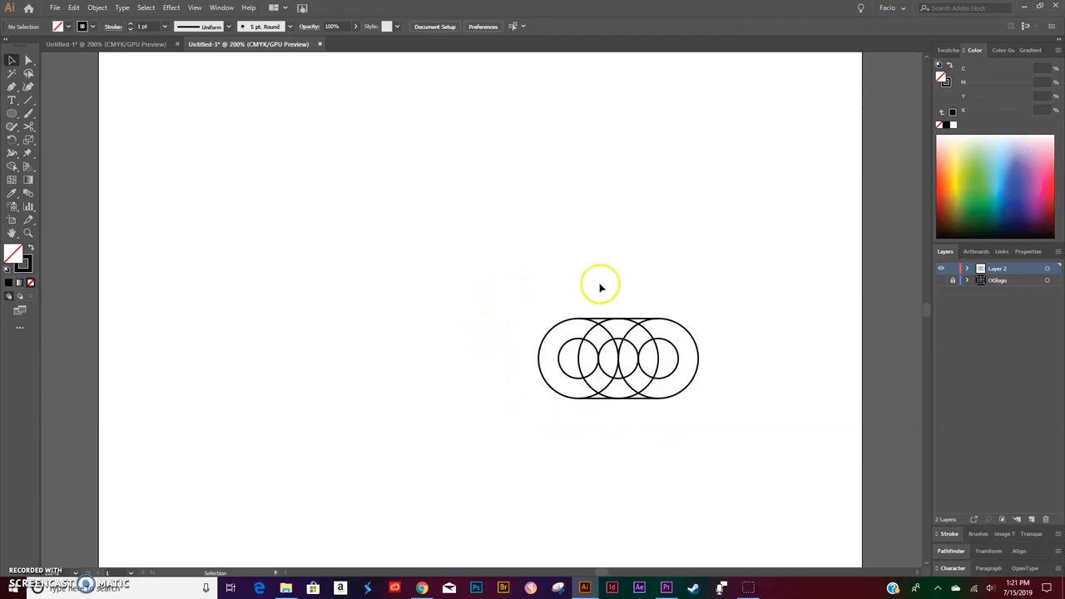
List the contents of Layer 2 and hide the centre concentric-circle group.
{"action": "left_click", "coordinate": [966, 268]}
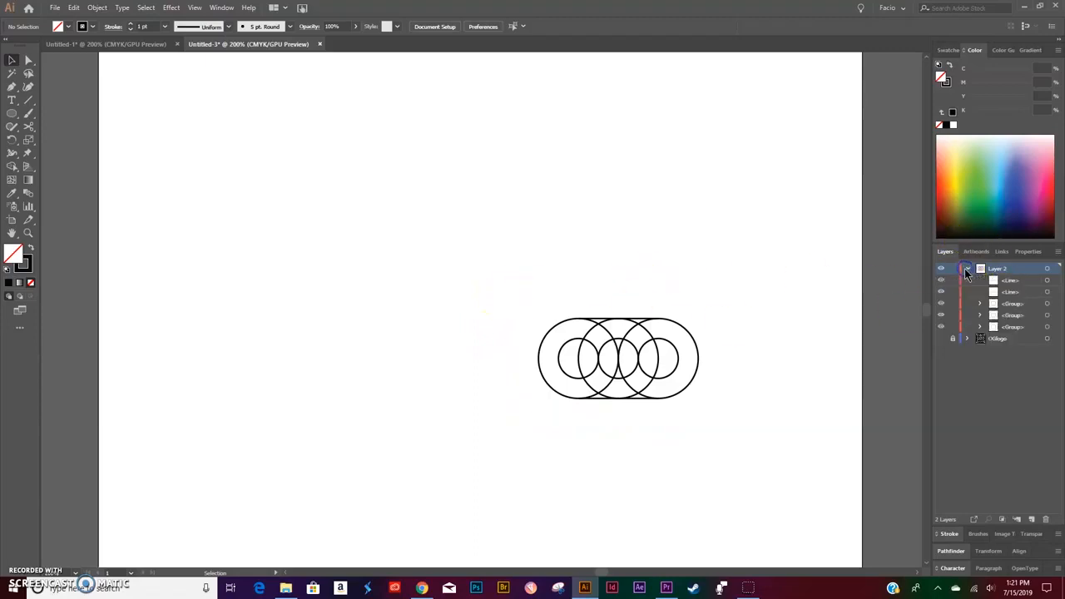
{"action": "left_click", "coordinate": [941, 327]}
{"action": "left_click", "coordinate": [941, 327]}
{"action": "left_click", "coordinate": [941, 327]}
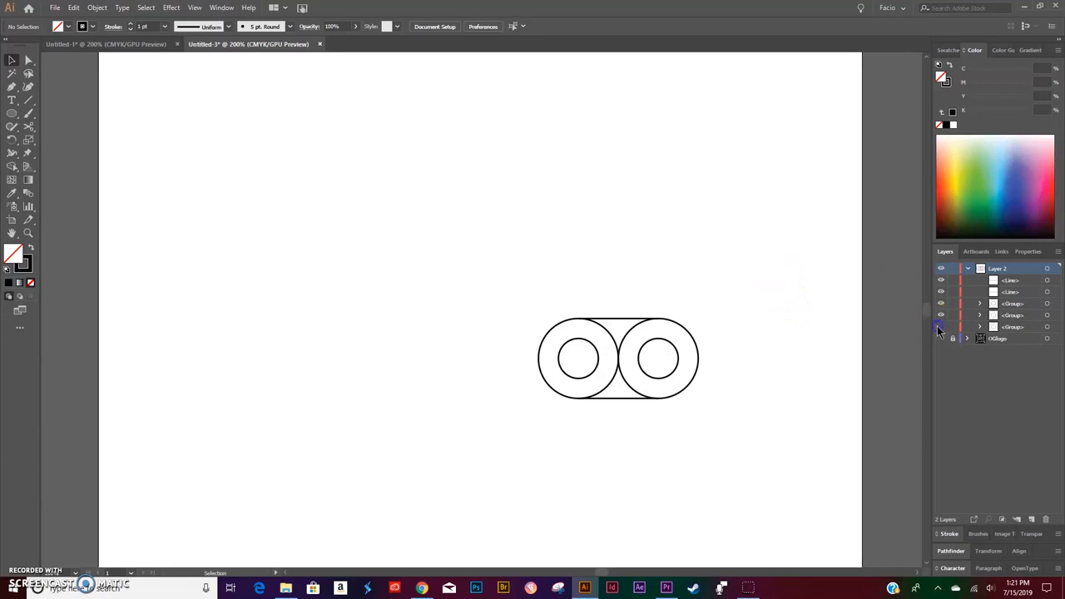
{"action": "left_click", "coordinate": [940, 327]}
{"action": "left_click", "coordinate": [940, 327]}
Group the two outer circle pairs with their connecting lines, and show the centre circle group again.
{"action": "left_click_drag", "start_coordinate": [701, 304], "coordinate": [452, 450]}
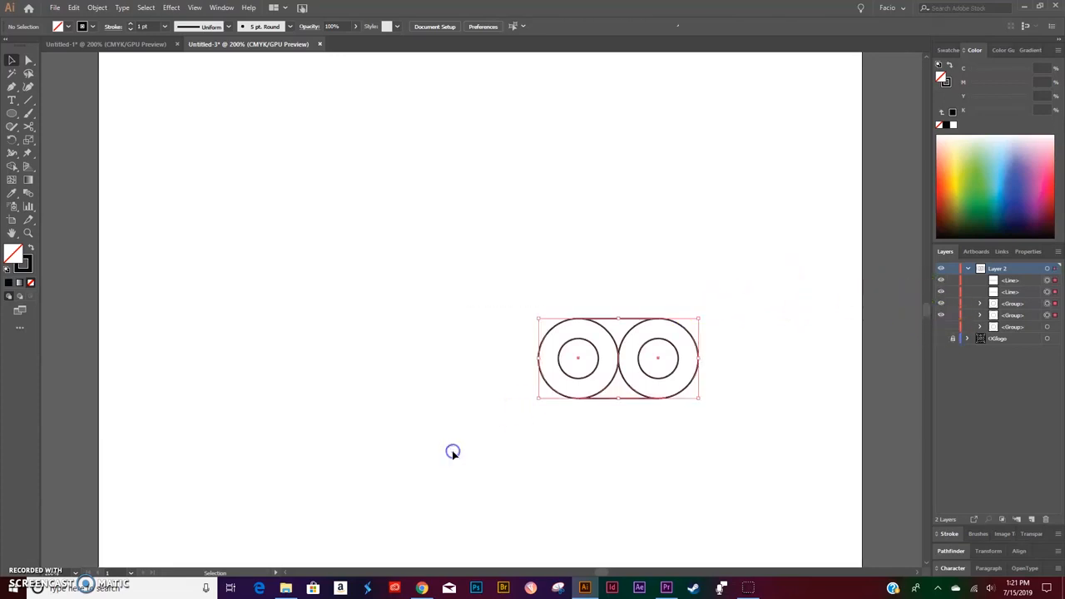
{"action": "key", "text": "ctrl+g"}
{"action": "left_click", "coordinate": [477, 452]}
{"action": "left_click", "coordinate": [594, 459]}
{"action": "left_click", "coordinate": [941, 292]}
{"action": "left_click", "coordinate": [941, 293]}
{"action": "left_click", "coordinate": [942, 292]}
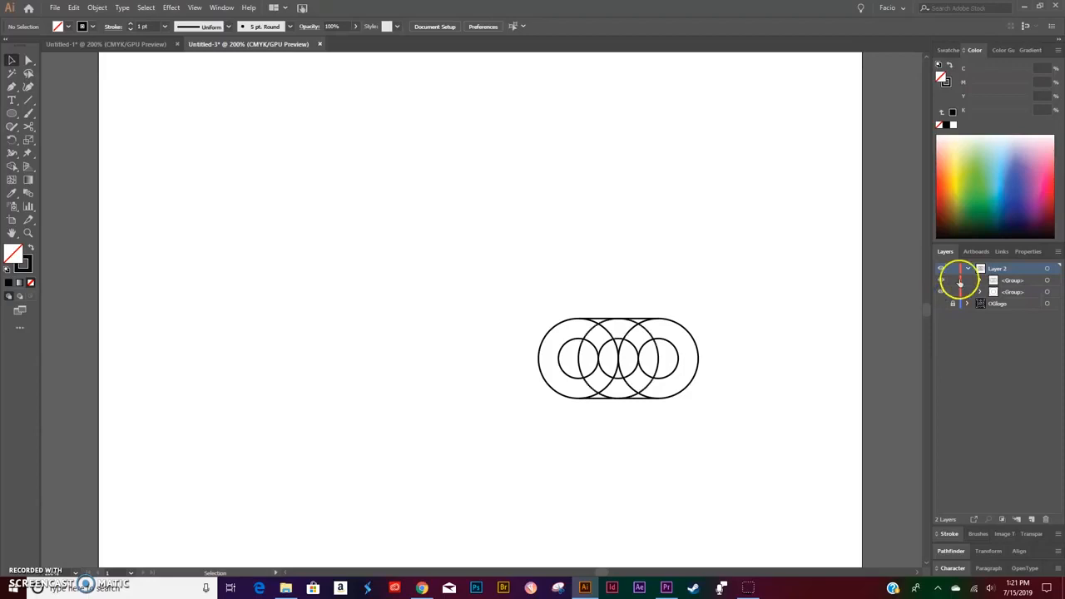
Duplicate the horizontal group of circles and lines in place and rotate the copy 90° to form a cross.
{"action": "left_click", "coordinate": [1047, 280]}
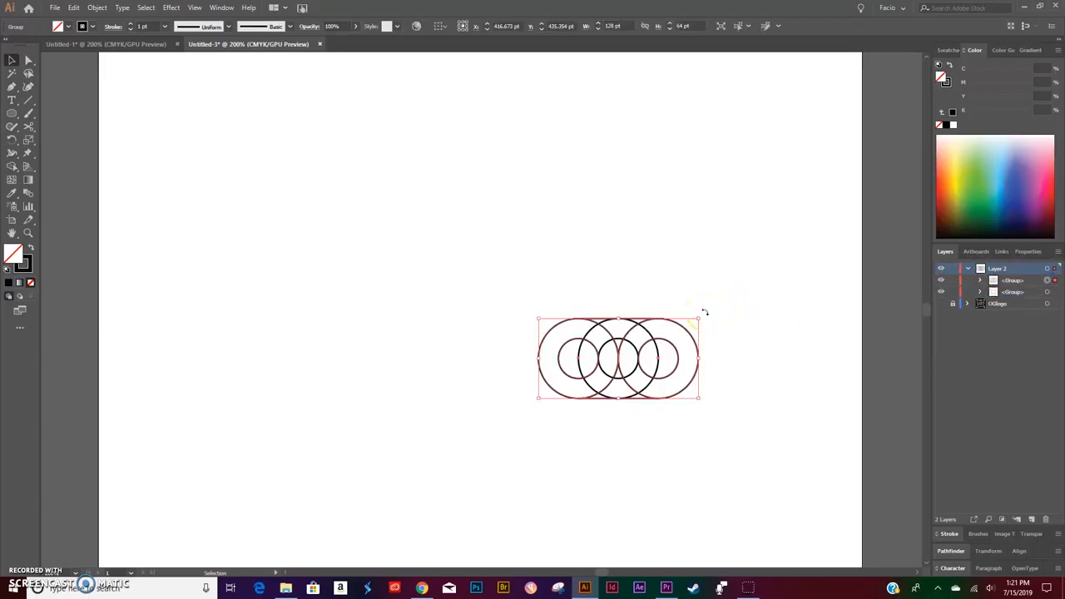
{"action": "key", "text": "a"}
{"action": "key", "text": "ctrl+f"}
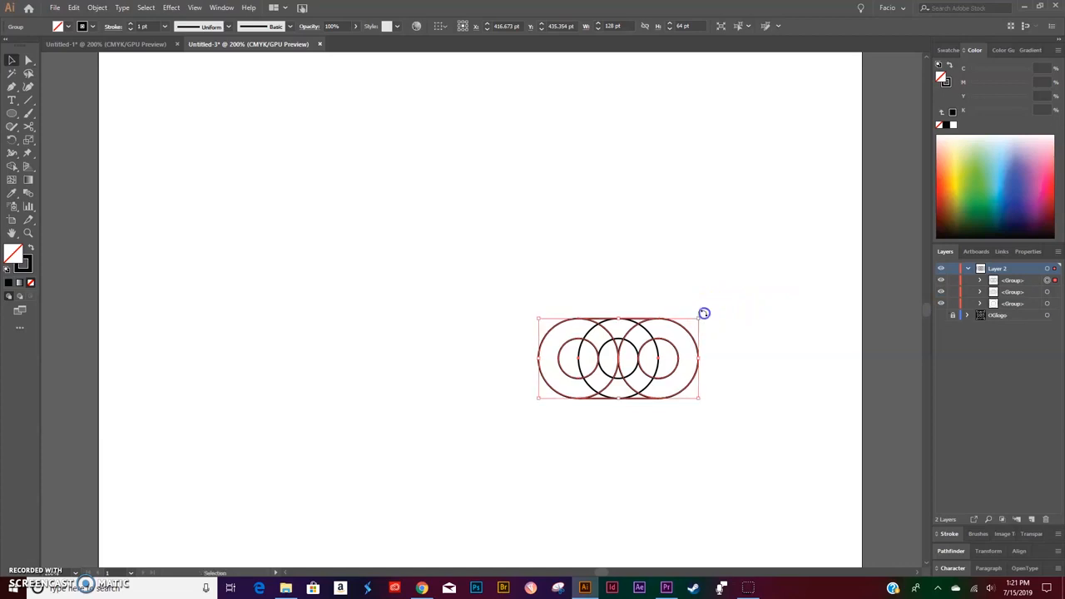
{"action": "left_click_drag", "start_coordinate": [700, 298], "coordinate": [587, 263]}
{"action": "left_click", "coordinate": [700, 265]}
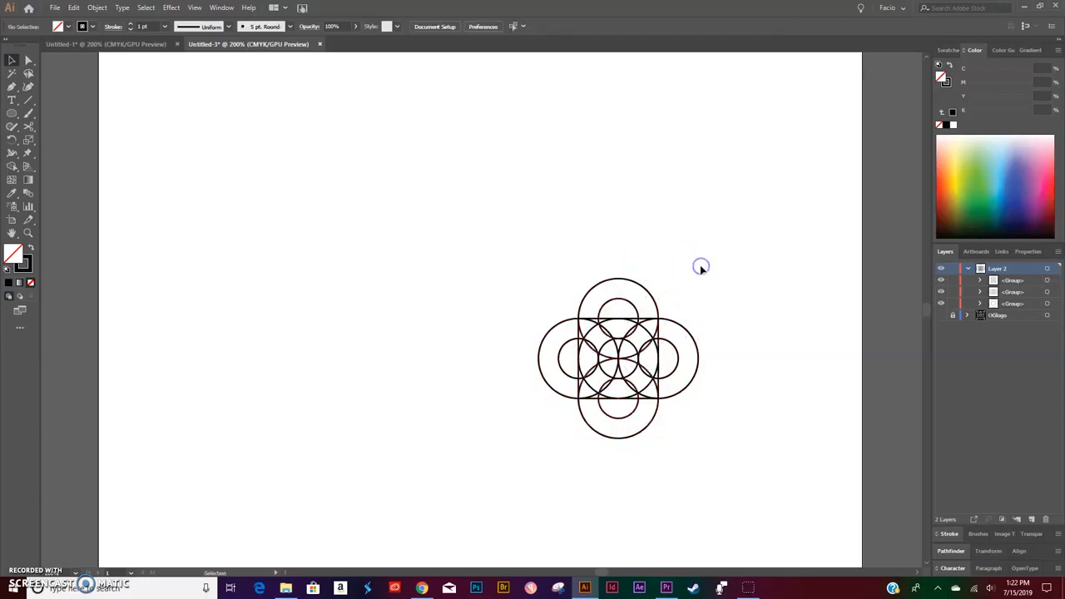
Hide the three groups in Layer 2 and show them again one at a time to check the construction.
{"action": "left_click", "coordinate": [941, 303]}
{"action": "left_click", "coordinate": [941, 291]}
{"action": "left_click", "coordinate": [941, 280]}
{"action": "left_click", "coordinate": [943, 304]}
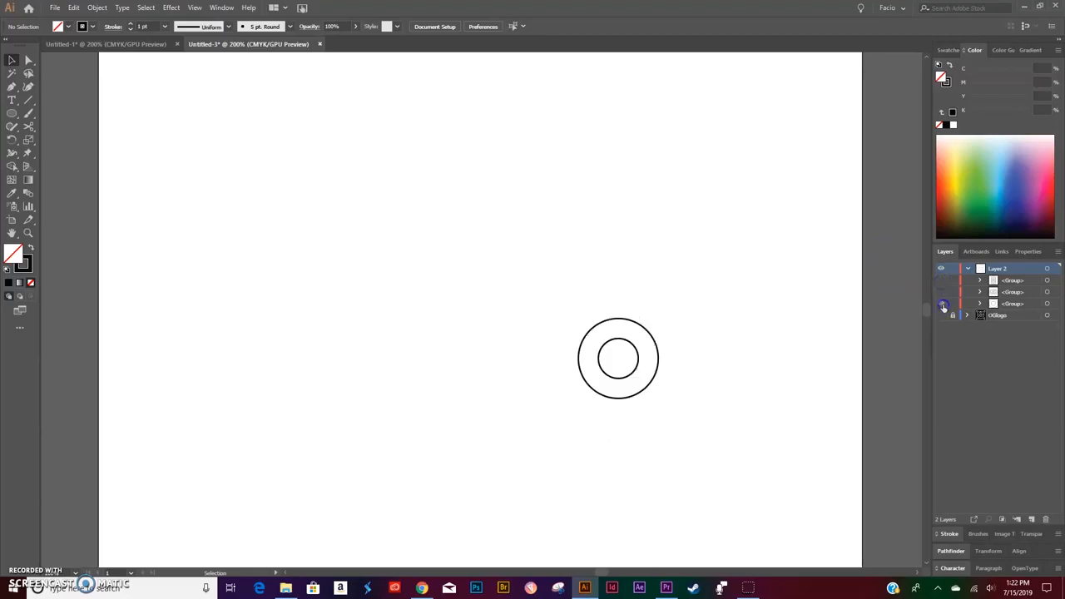
{"action": "left_click", "coordinate": [942, 292]}
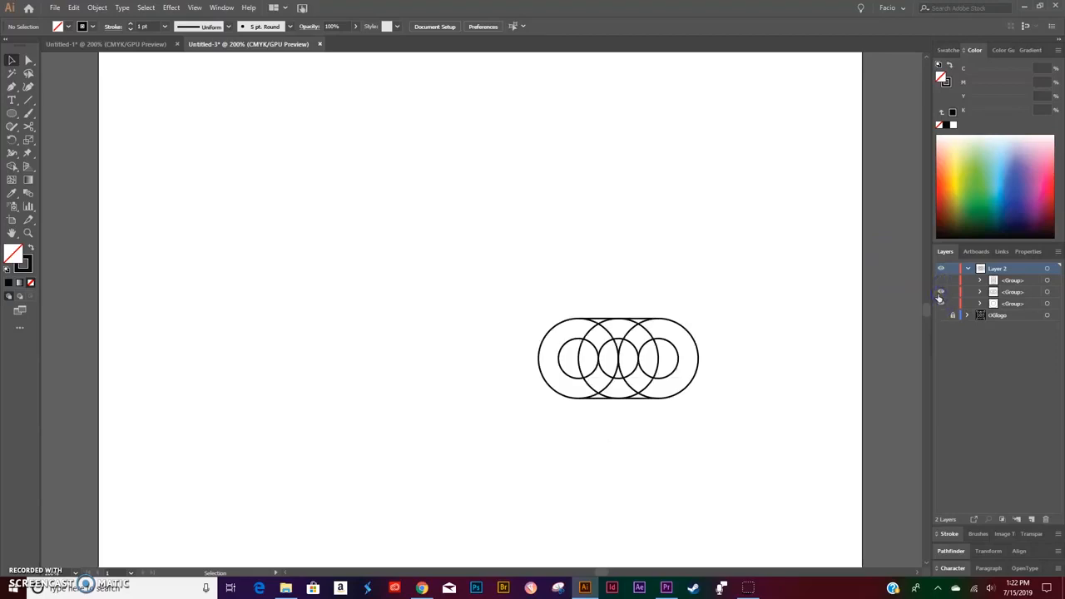
{"action": "left_click", "coordinate": [941, 281]}
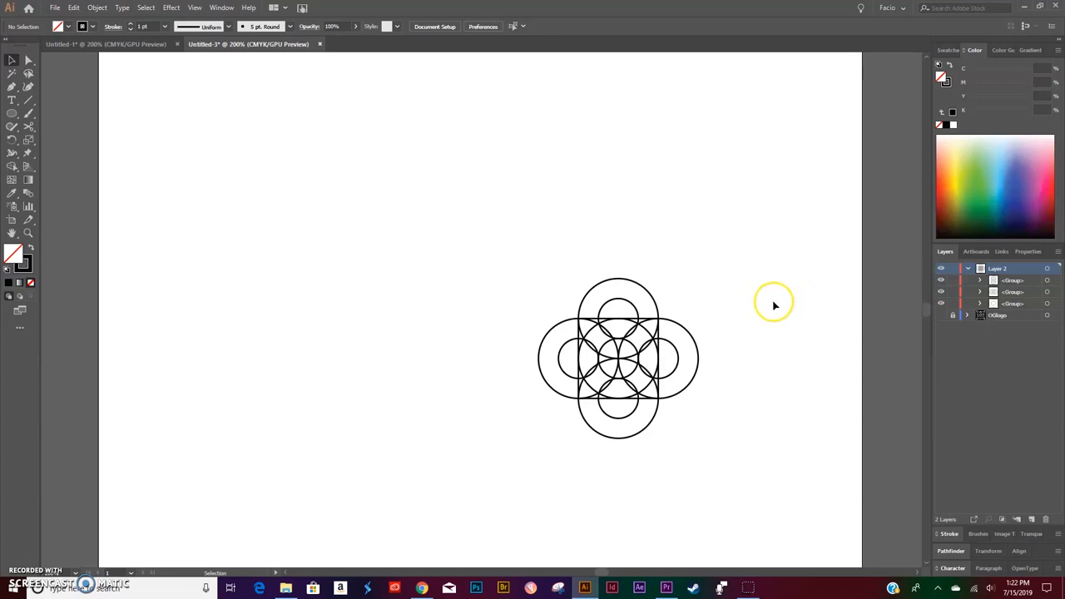
Place copies of the vertical group 32 pt to the right and 32 pt to the left to fill the corners.
{"action": "left_click", "coordinate": [656, 304]}
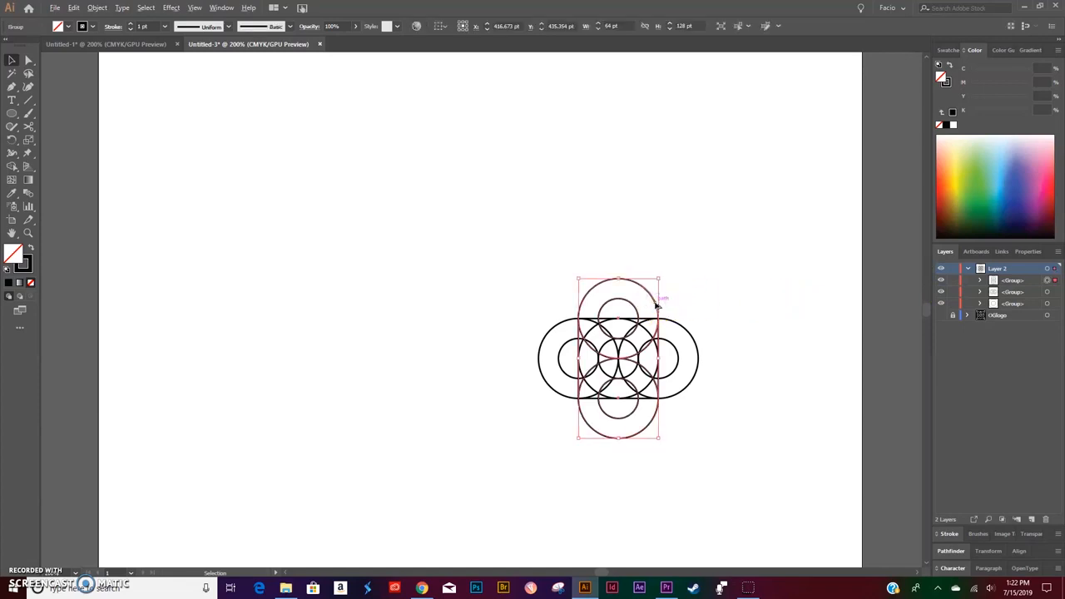
{"action": "left_click_drag", "start_coordinate": [656, 301], "coordinate": [600, 295]}
{"action": "left_click", "coordinate": [729, 260]}
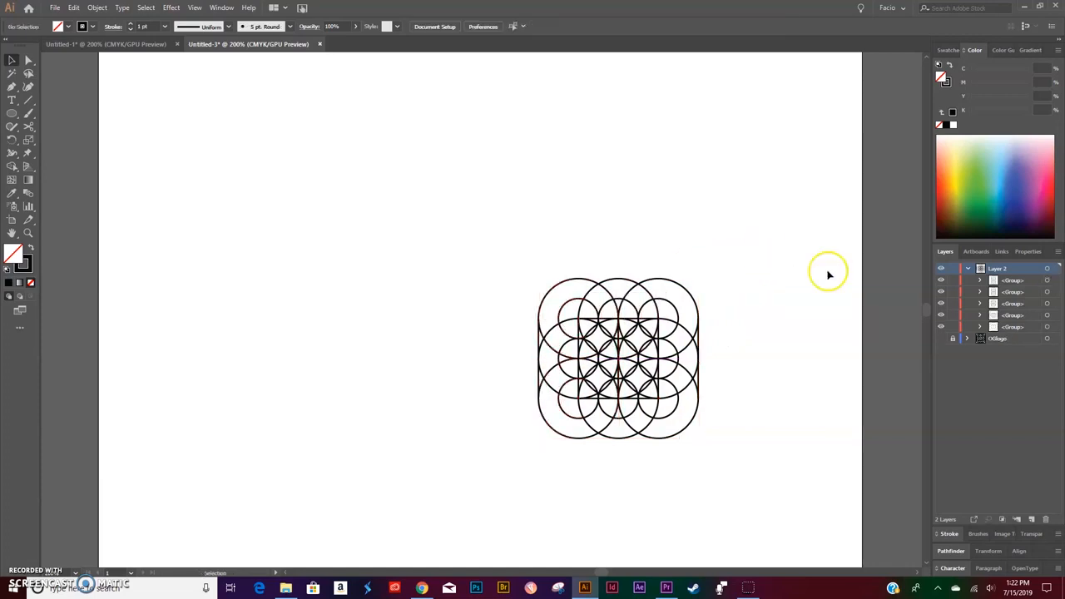
Review how the five groups stack by isolating the centre circles and showing the other groups one by one.
{"action": "left_click_drag", "start_coordinate": [942, 309], "coordinate": [944, 325]}
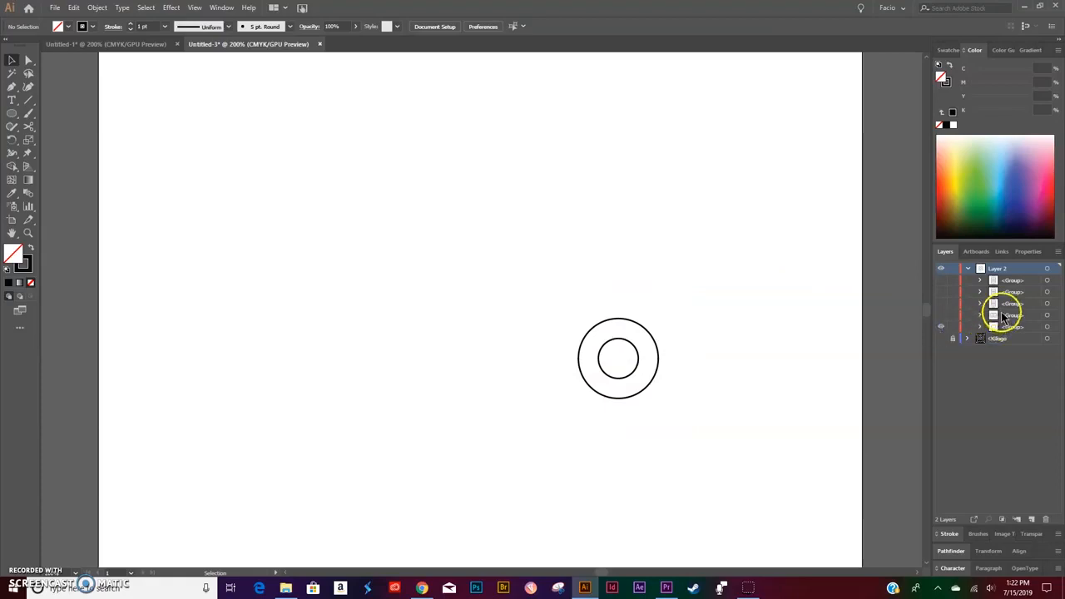
{"action": "left_click_drag", "start_coordinate": [942, 310], "coordinate": [942, 319]}
{"action": "left_click", "coordinate": [942, 304]}
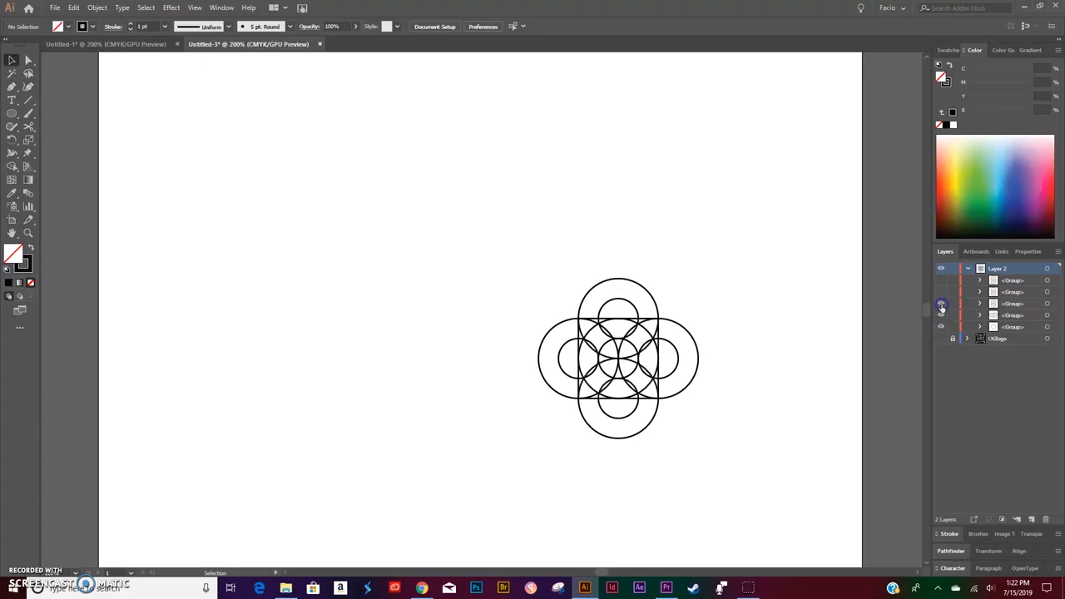
{"action": "left_click", "coordinate": [942, 291]}
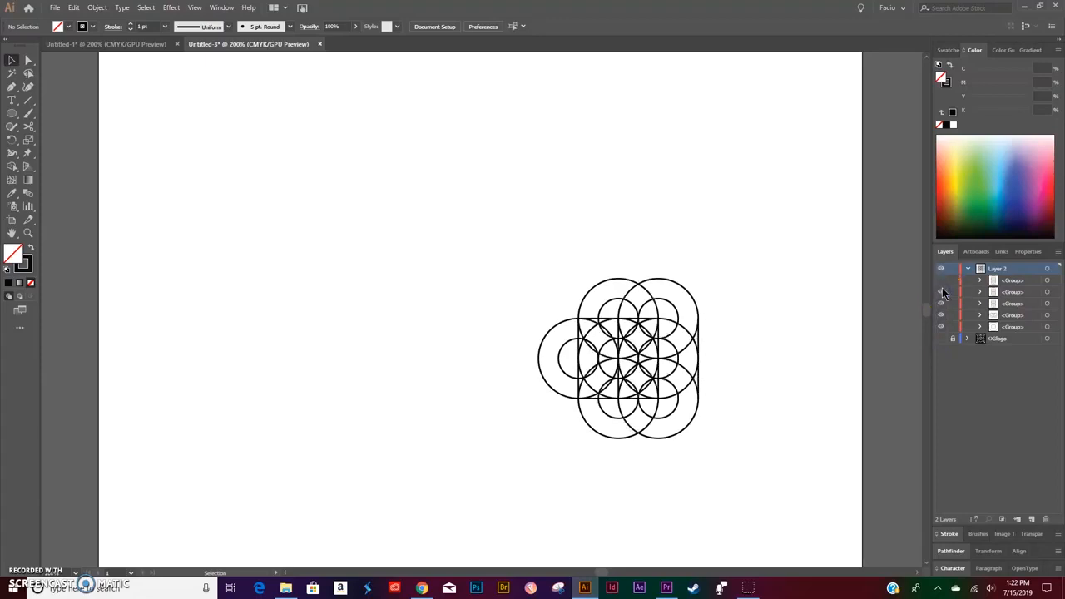
{"action": "left_click", "coordinate": [942, 282]}
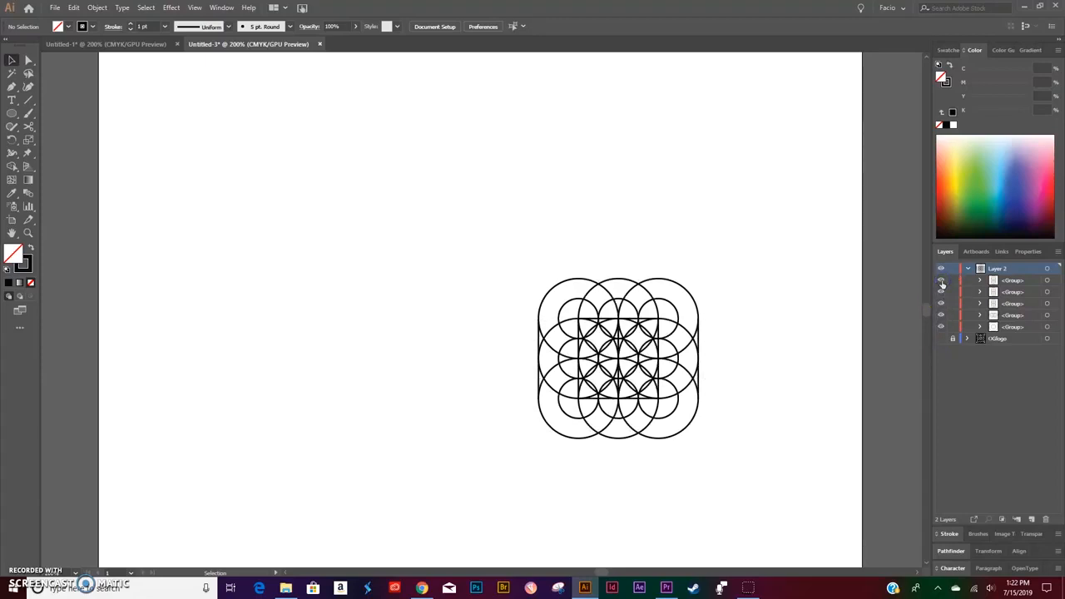
Select all five groups and set their stroke weight to 8 pt.
{"action": "left_click_drag", "start_coordinate": [838, 252], "coordinate": [816, 262]}
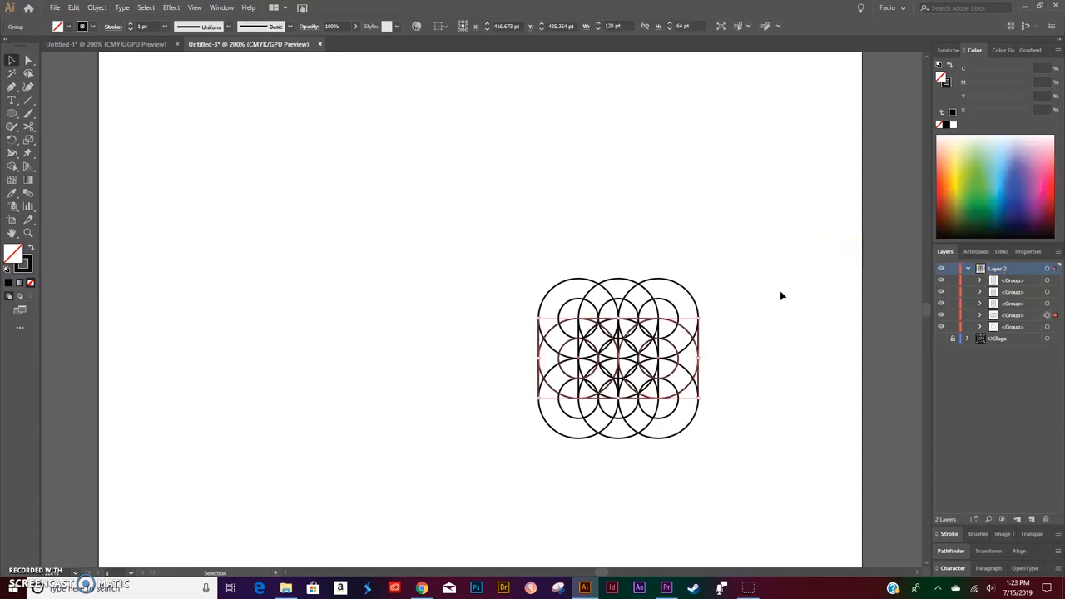
{"action": "left_click_drag", "start_coordinate": [735, 238], "coordinate": [581, 426]}
{"action": "left_click", "coordinate": [949, 533]}
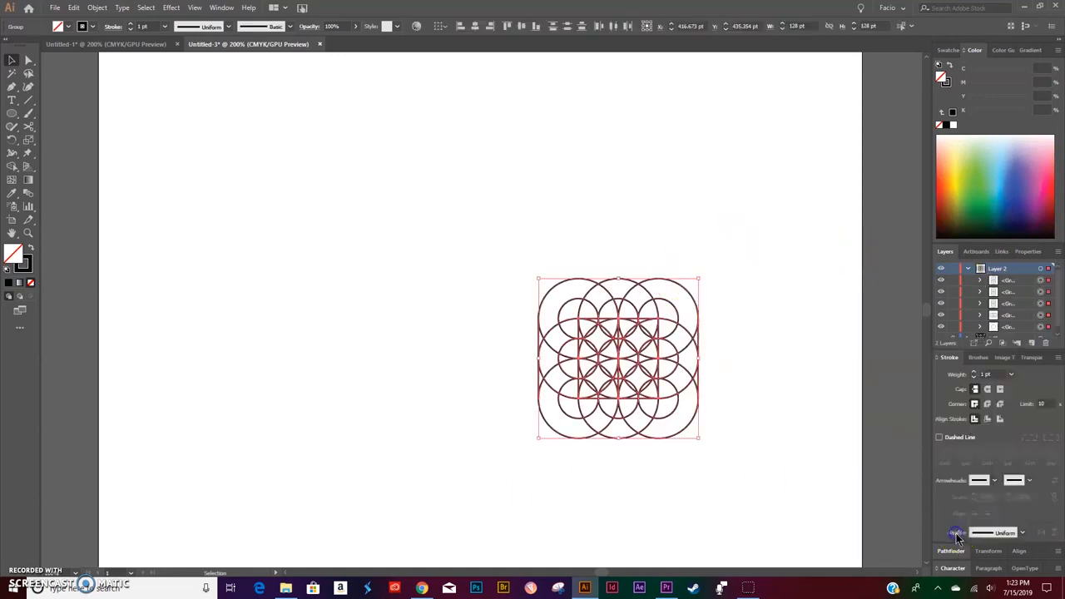
{"action": "left_click", "coordinate": [986, 375]}
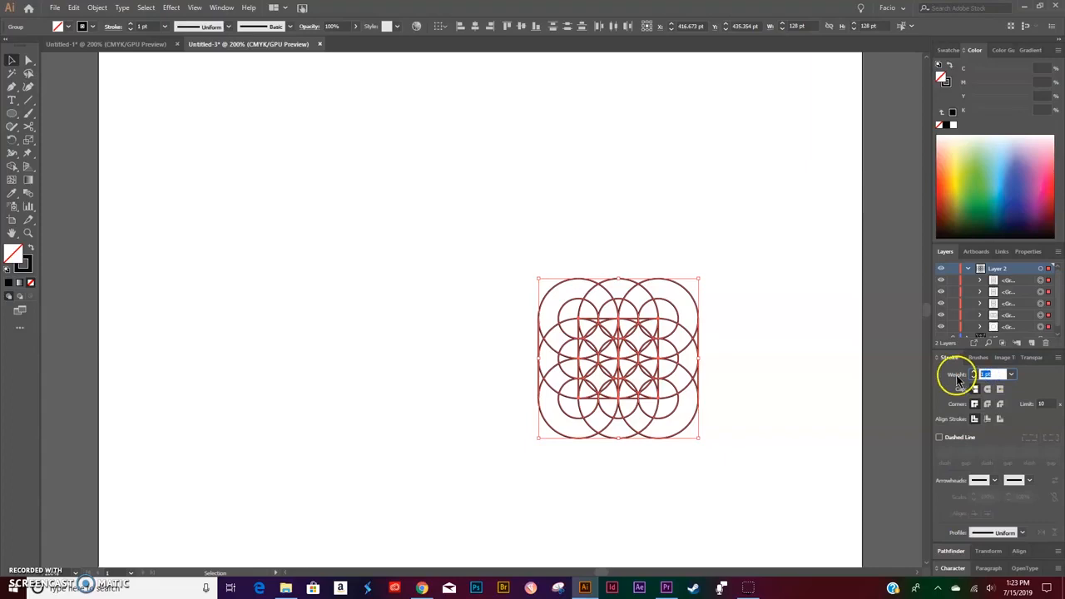
{"action": "type", "text": "8"}
{"action": "key", "text": "Return"}
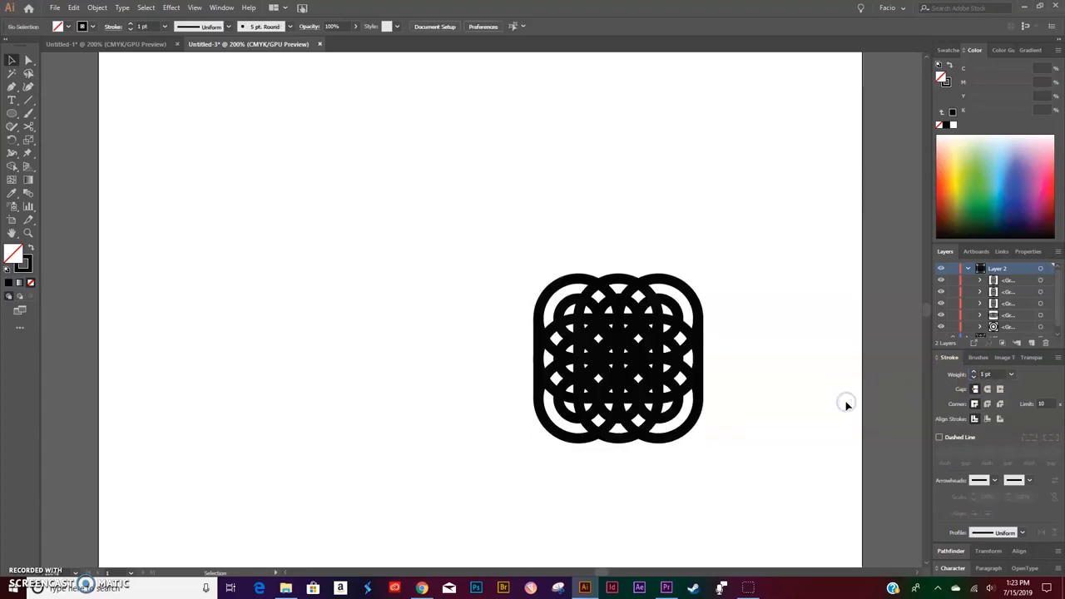
{"action": "left_click", "coordinate": [941, 304]}
{"action": "left_click_drag", "start_coordinate": [701, 235], "coordinate": [452, 463]}
{"action": "left_click", "coordinate": [97, 8]}
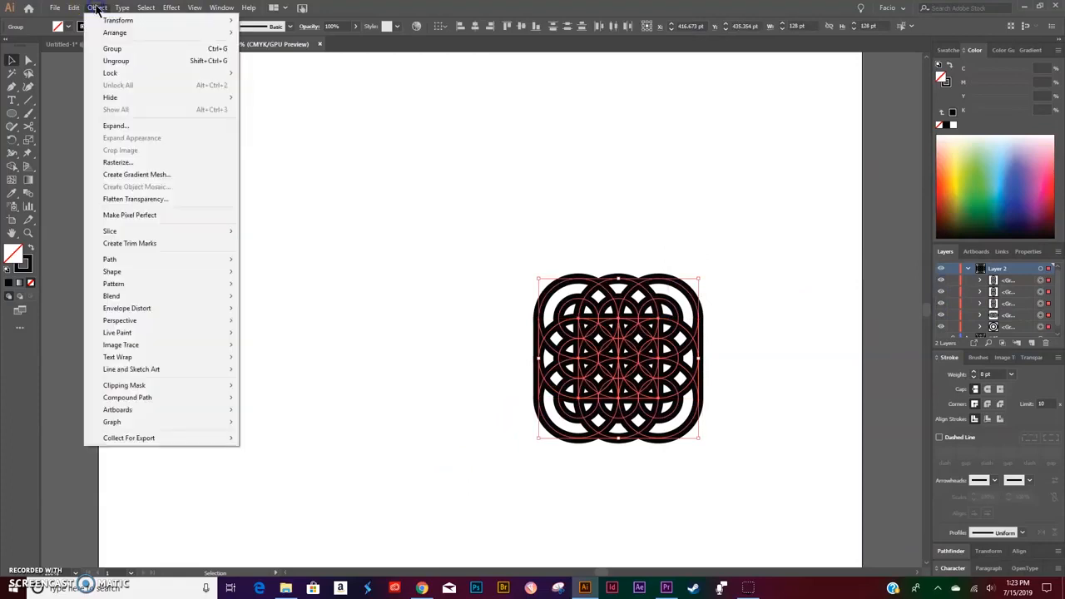
{"action": "left_click", "coordinate": [506, 214]}
Select all the artwork, duplicate Layer 2, and hide the original layer as a backup.
{"action": "left_click_drag", "start_coordinate": [506, 214], "coordinate": [782, 525]}
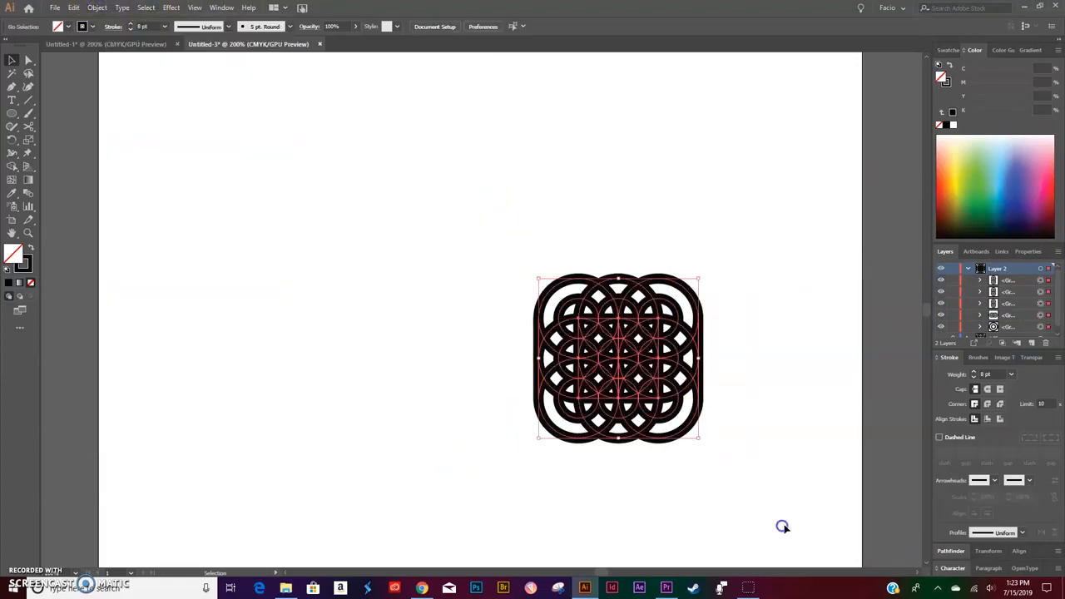
{"action": "left_click", "coordinate": [969, 269]}
{"action": "left_click_drag", "start_coordinate": [1001, 275], "coordinate": [1032, 343]}
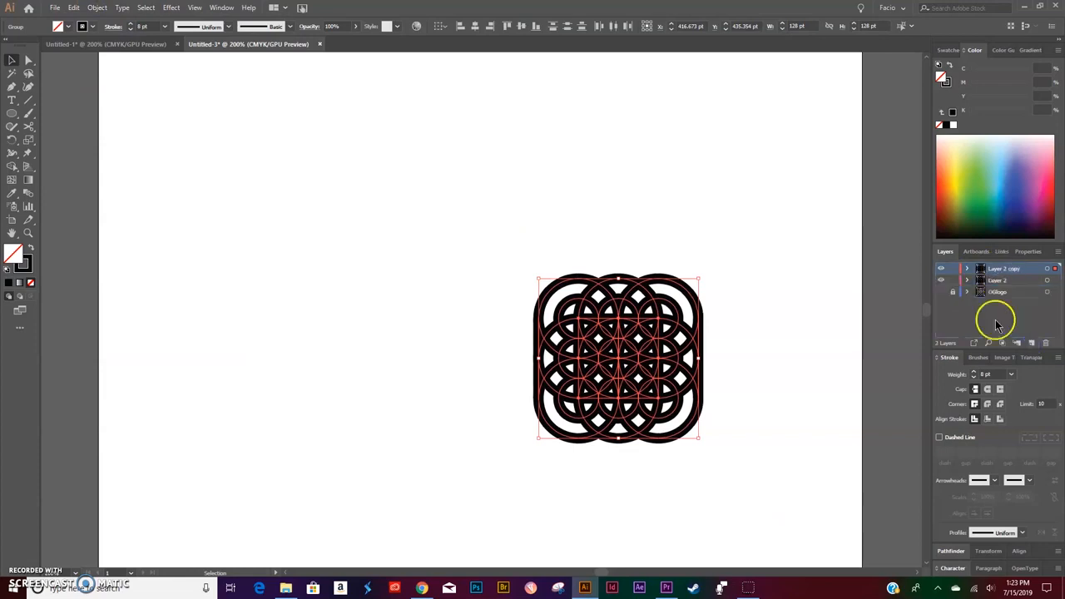
{"action": "left_click", "coordinate": [941, 280]}
Expand the fill and stroke of the artwork in Layer 2 copy into shapes.
{"action": "scroll", "coordinate": [504, 496], "scroll_direction": "down", "scroll_amount": 1}
{"action": "left_click", "coordinate": [95, 8]}
{"action": "left_click", "coordinate": [116, 124]}
{"action": "left_click", "coordinate": [515, 360]}
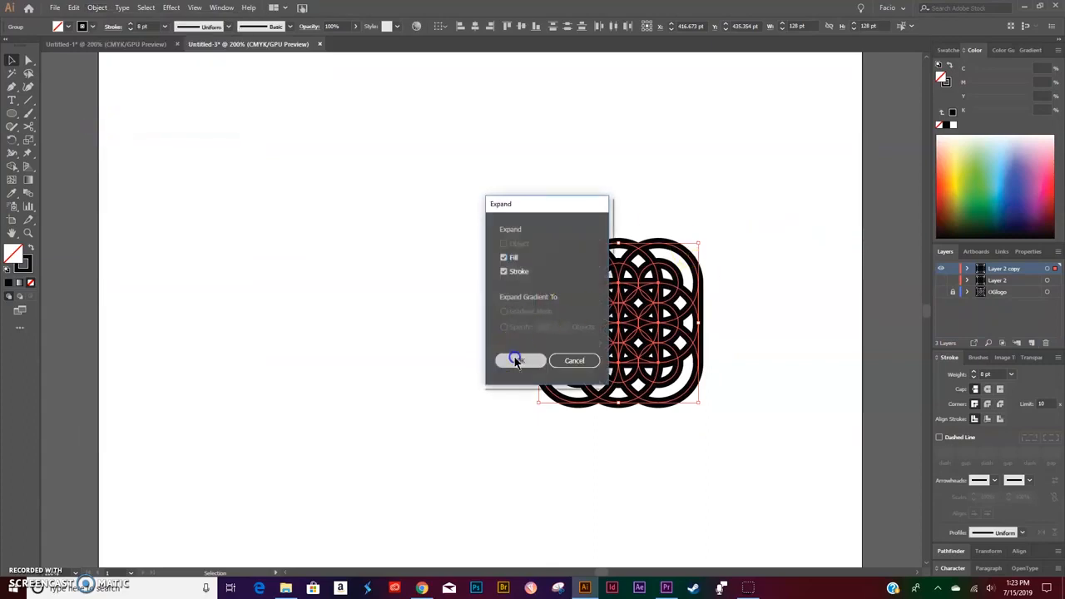
{"action": "left_click", "coordinate": [735, 263]}
Hide every group in Layer 2 copy except the horizontal one, and select that group.
{"action": "left_click", "coordinate": [967, 269]}
{"action": "left_click_drag", "start_coordinate": [941, 282], "coordinate": [942, 321]}
{"action": "left_click", "coordinate": [941, 326]}
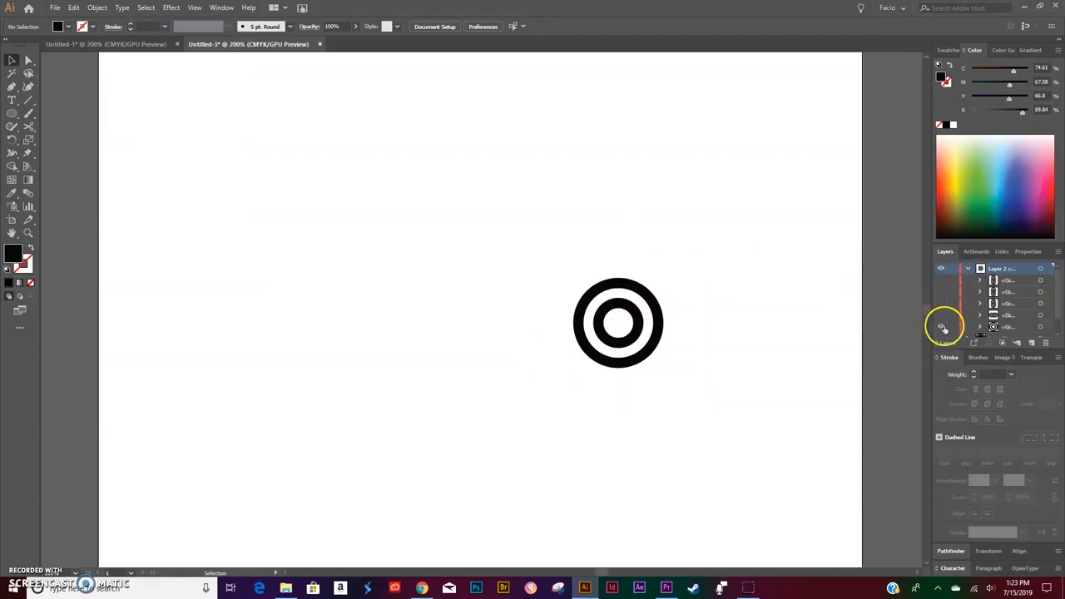
{"action": "left_click", "coordinate": [942, 315]}
{"action": "mouse_move", "coordinate": [730, 260]}
{"action": "left_mouse_down"}
{"action": "mouse_move", "coordinate": [730, 274]}
{"action": "mouse_move", "coordinate": [656, 325]}
{"action": "left_mouse_up"}
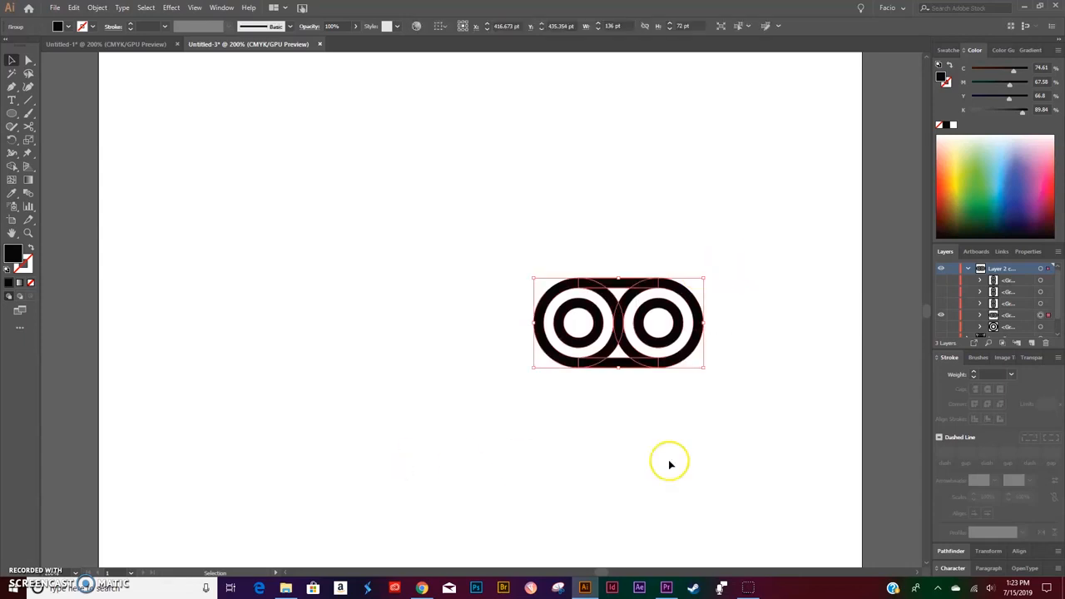
Unite the shapes of the horizontal group with Pathfinder.
{"action": "left_click", "coordinate": [952, 569]}
{"action": "left_click", "coordinate": [948, 421]}
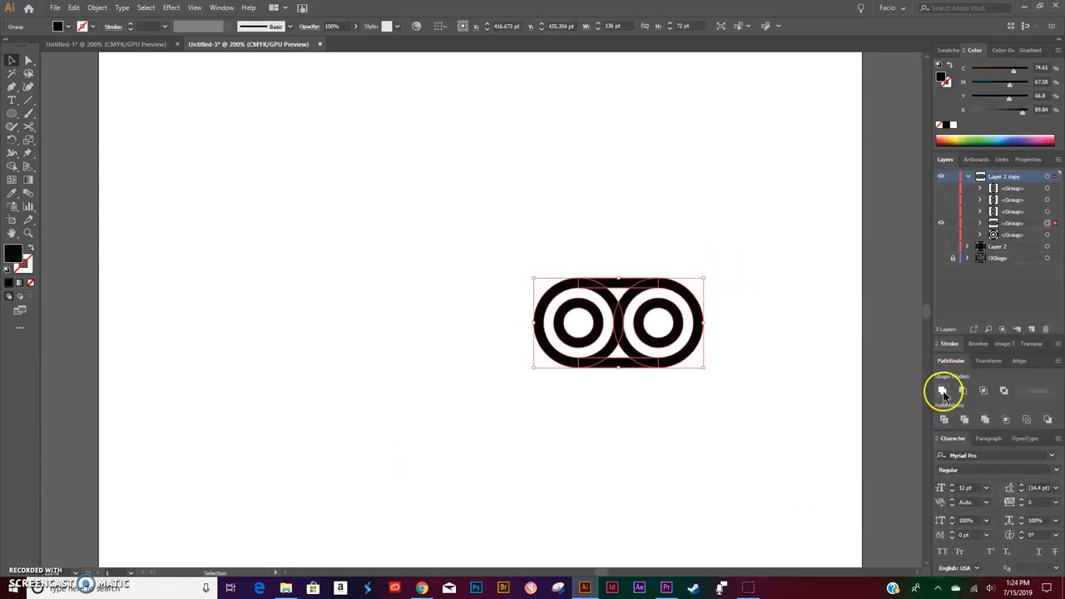
{"action": "left_click", "coordinate": [941, 390]}
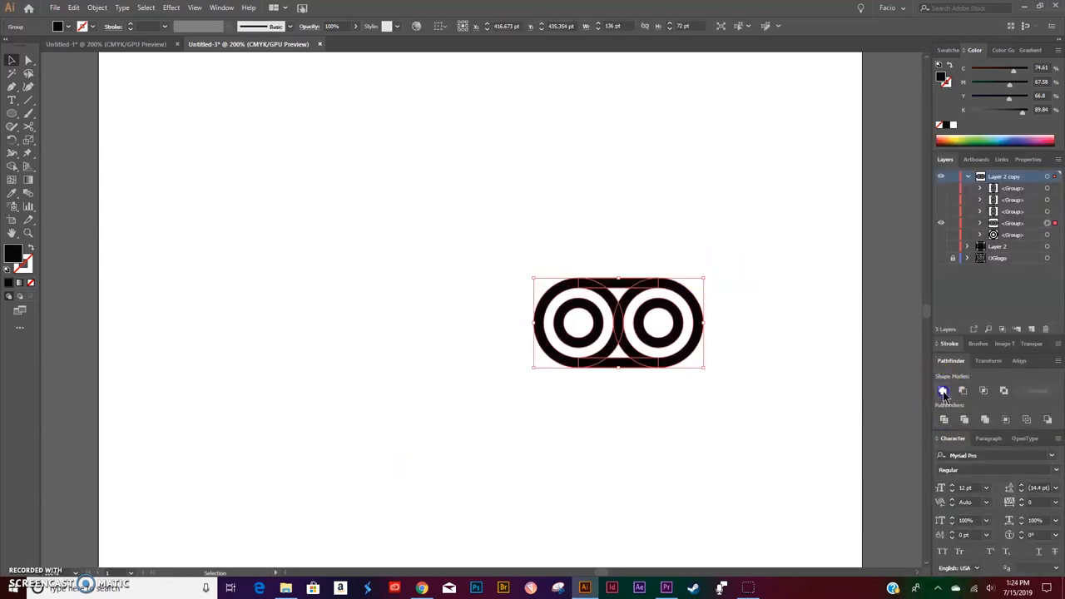
Show the centre circle group, select it with the horizontal group, and remove the overlapping pieces inside the centre rings with Shape Builder.
{"action": "left_click", "coordinate": [940, 234]}
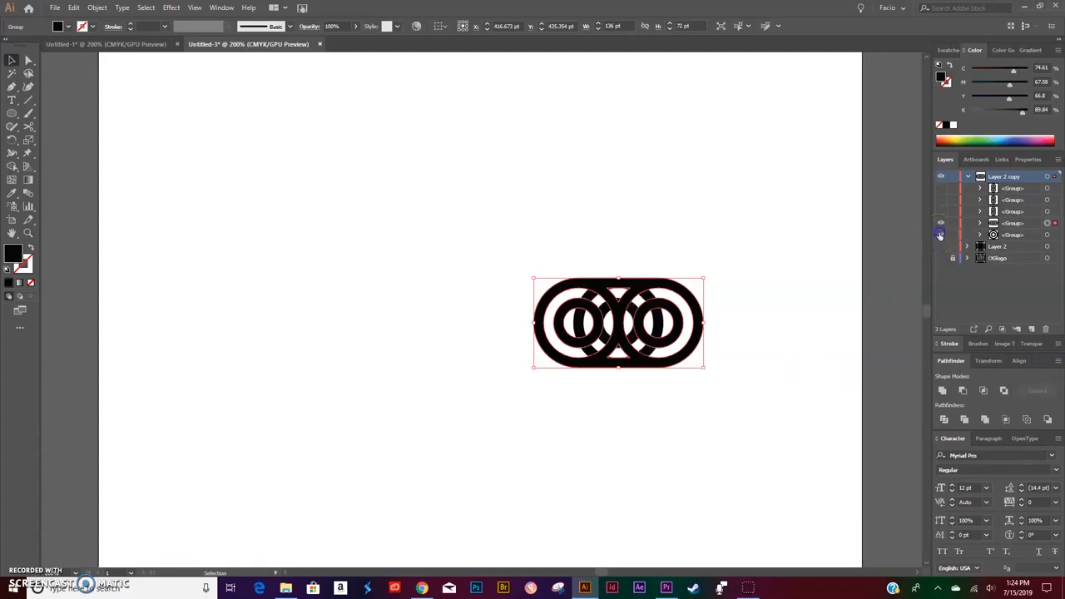
{"action": "left_click", "coordinate": [768, 271]}
{"action": "left_click_drag", "start_coordinate": [770, 248], "coordinate": [458, 442]}
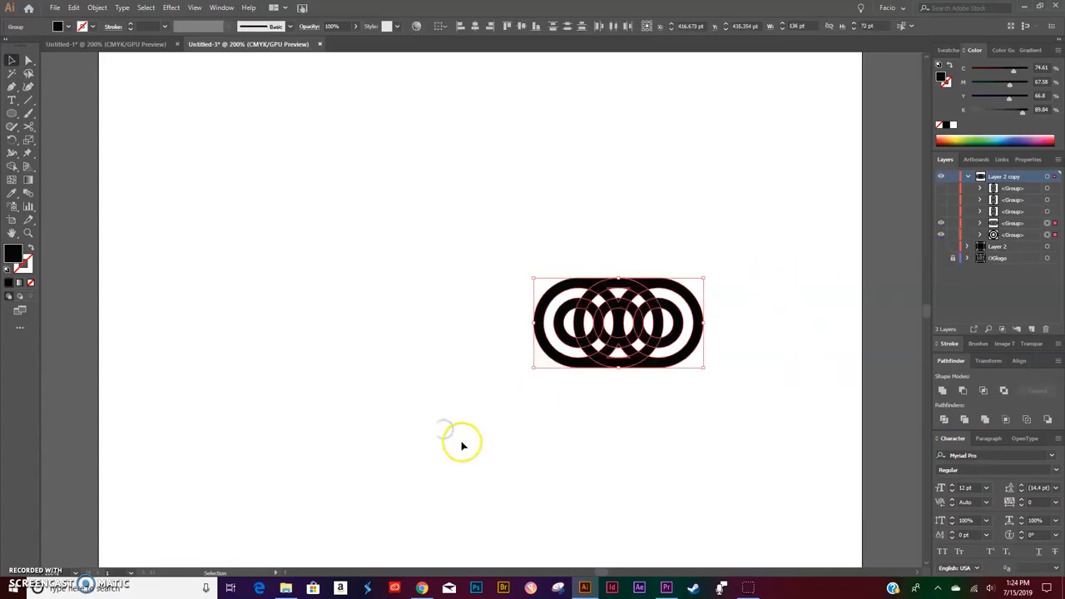
{"action": "left_click", "coordinate": [11, 167]}
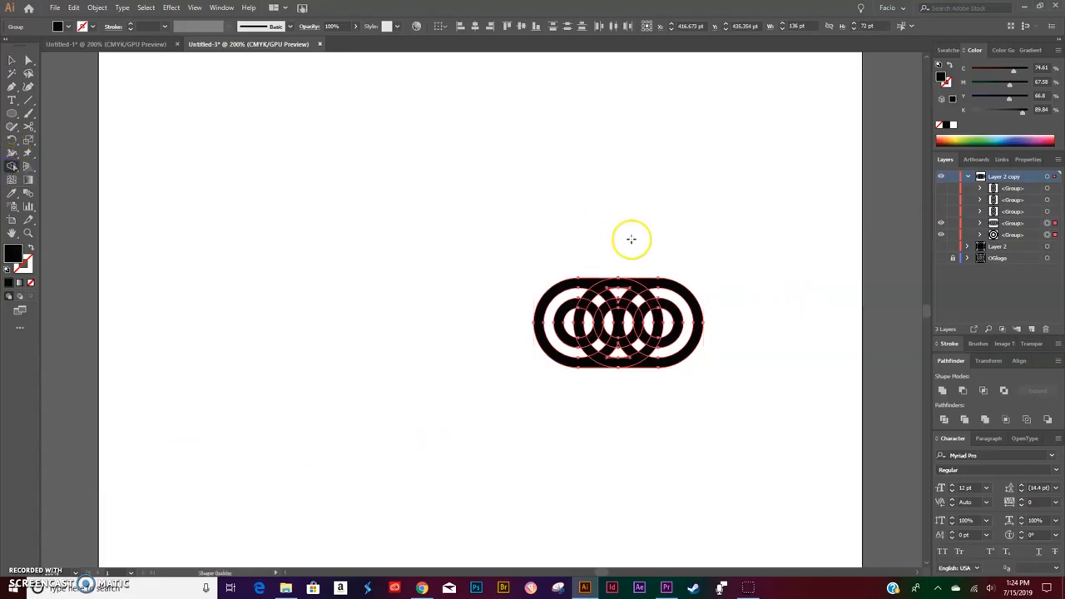
{"action": "key", "text": "ctrl+plus"}
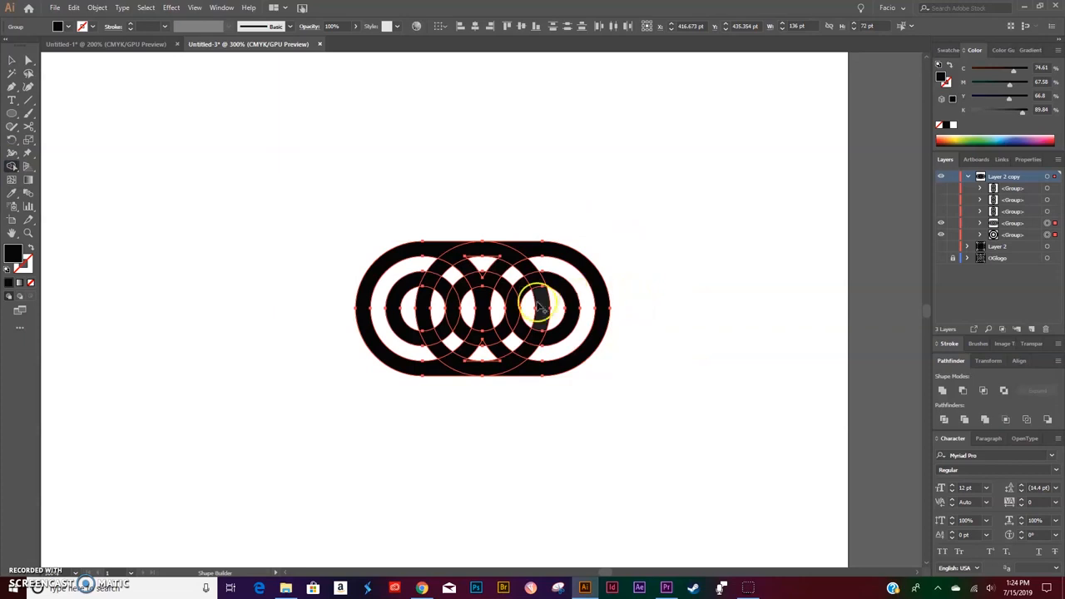
{"action": "left_click", "coordinate": [489, 304], "text": "alt"}
{"action": "mouse_move", "coordinate": [469, 269]}
{"action": "left_mouse_down"}
{"action": "mouse_move", "coordinate": [444, 286]}
{"action": "mouse_move", "coordinate": [441, 331]}
{"action": "mouse_move", "coordinate": [467, 352]}
{"action": "left_mouse_up"}
{"action": "left_click", "coordinate": [516, 333], "text": "alt"}
{"action": "left_click", "coordinate": [523, 289], "text": "alt"}
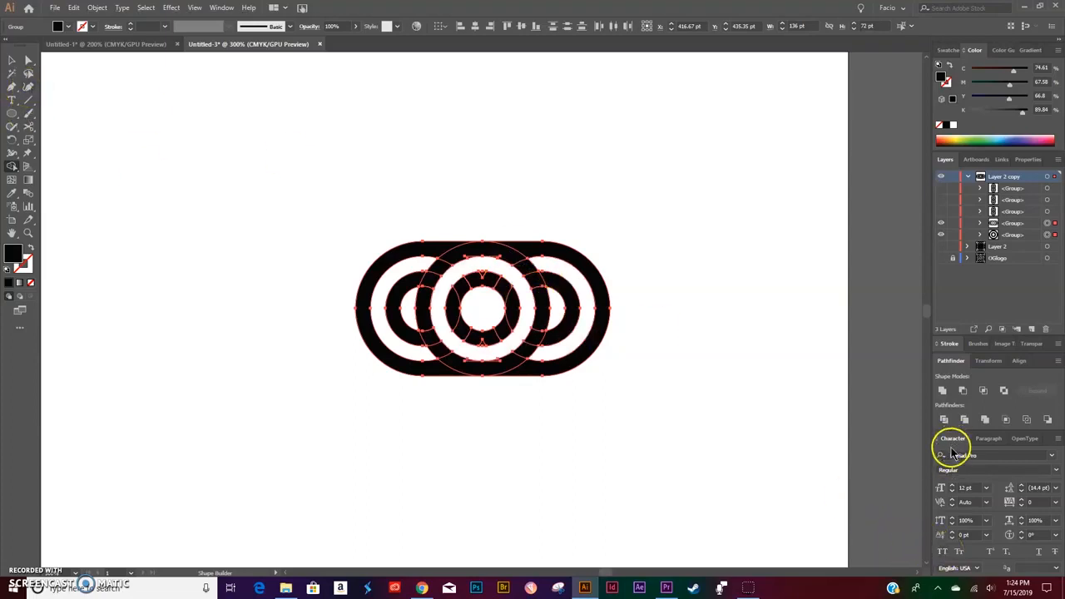
Unite the cleaned-up horizontal and centre circle groups into a single shape, then deselect it.
{"action": "left_click", "coordinate": [942, 390]}
{"action": "key", "text": "v"}
{"action": "left_click", "coordinate": [690, 476]}
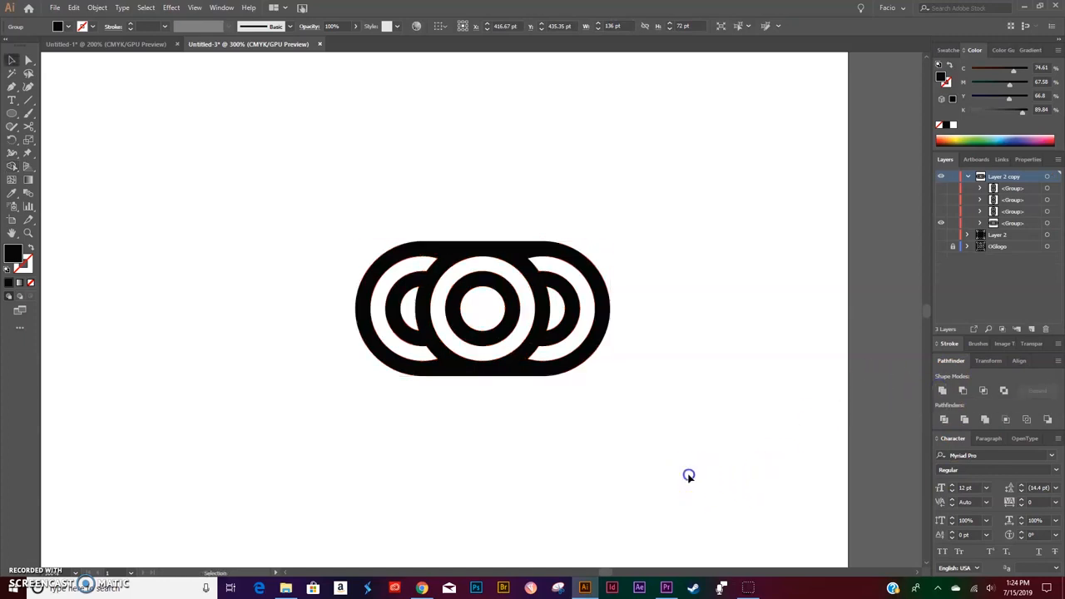
Duplicate the merged horizontal shape in place and rotate the copy 90° to form a cross.
{"action": "left_click", "coordinate": [941, 213]}
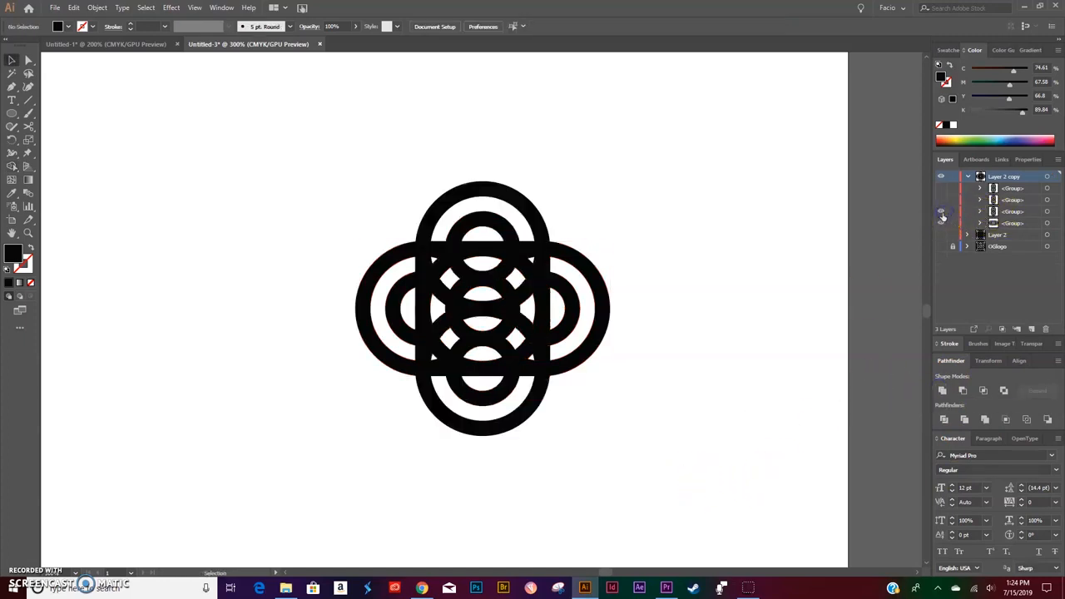
{"action": "left_click", "coordinate": [942, 213]}
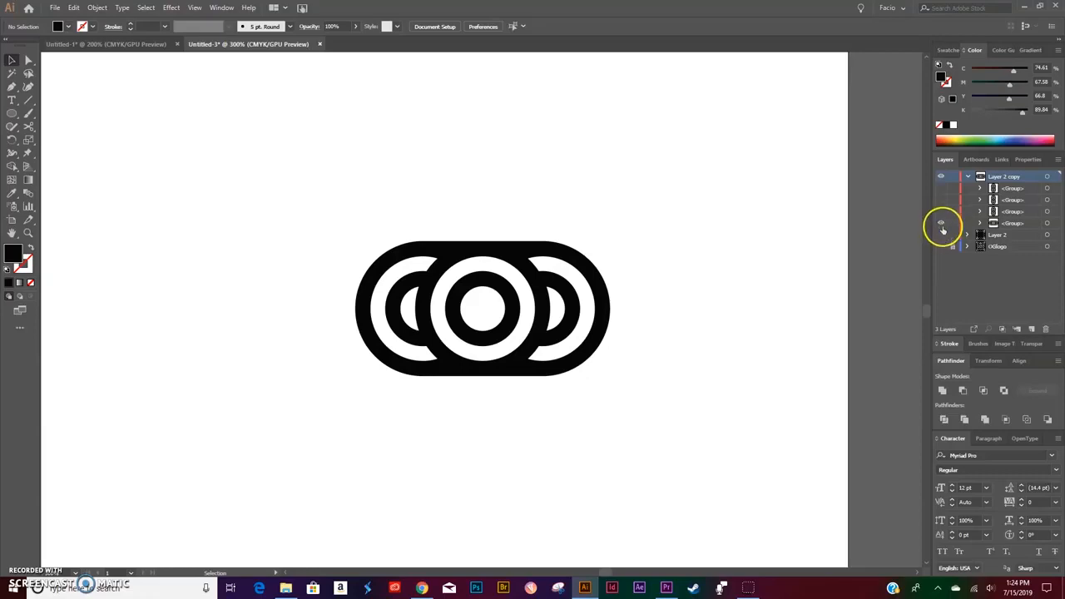
{"action": "left_click_drag", "start_coordinate": [726, 245], "coordinate": [336, 390]}
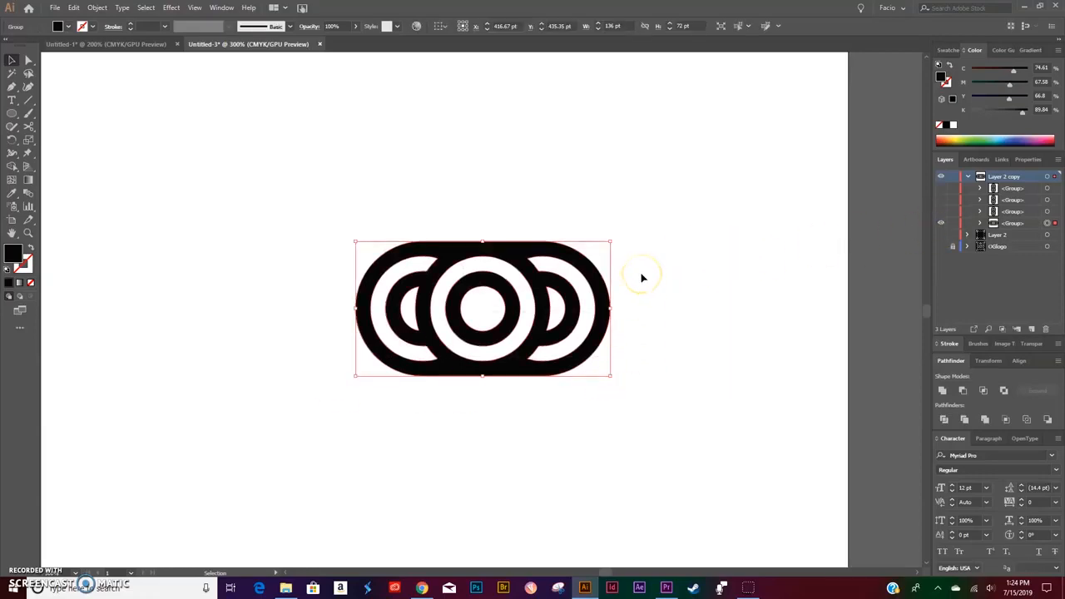
{"action": "key", "text": "ctrl+c"}
{"action": "key", "text": "ctrl+f"}
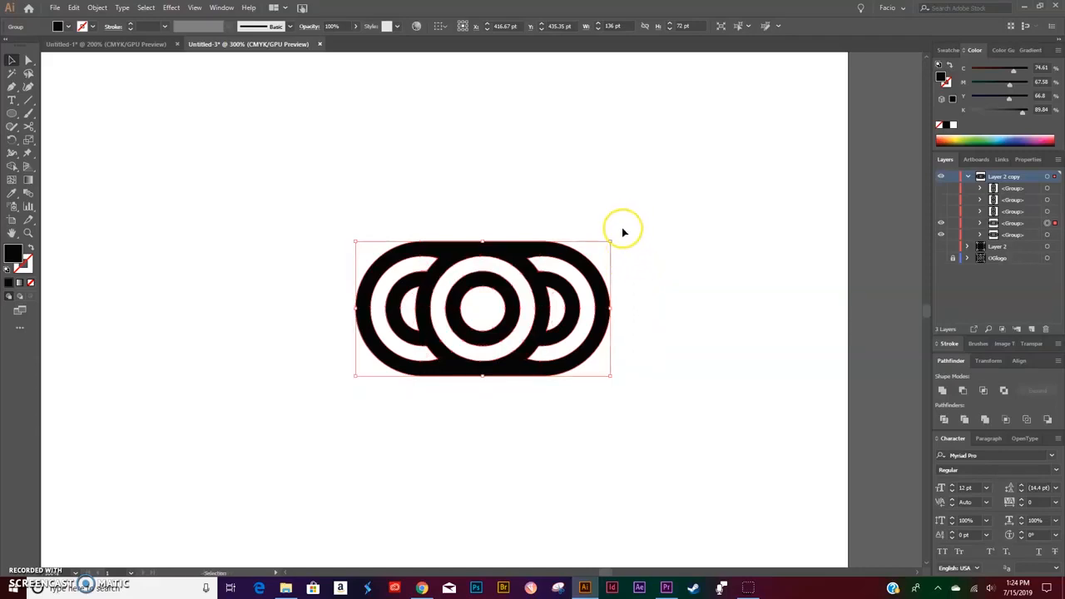
{"action": "left_click_drag", "start_coordinate": [614, 237], "coordinate": [424, 148]}
{"action": "left_click", "coordinate": [690, 255]}
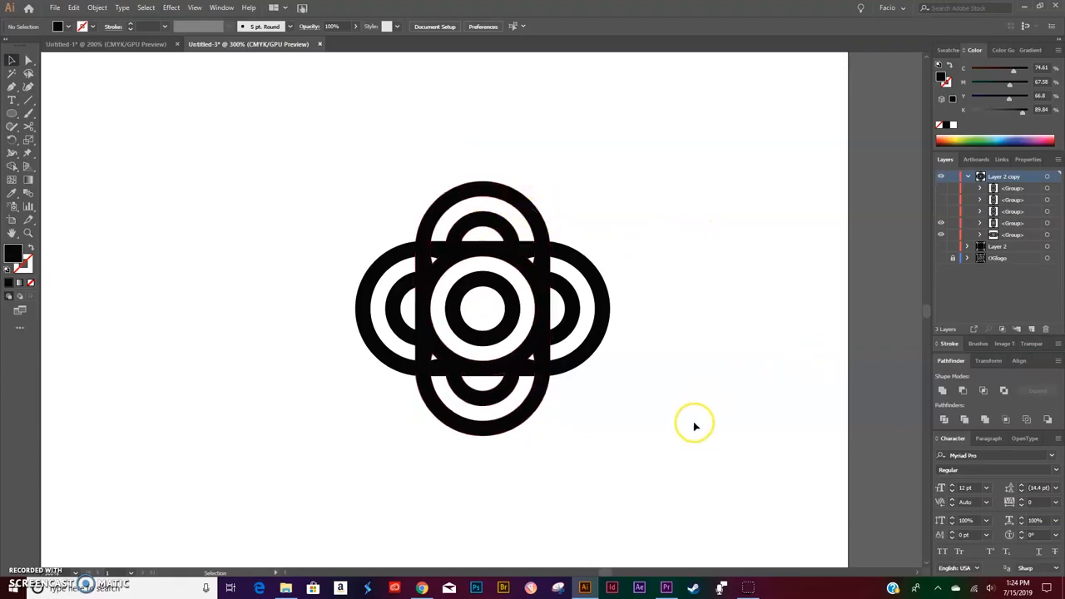
Show the OGlogo layer for reference, select both crossed shapes, and remove the small gap regions around the centre circle with Shape Builder.
{"action": "left_click", "coordinate": [941, 258]}
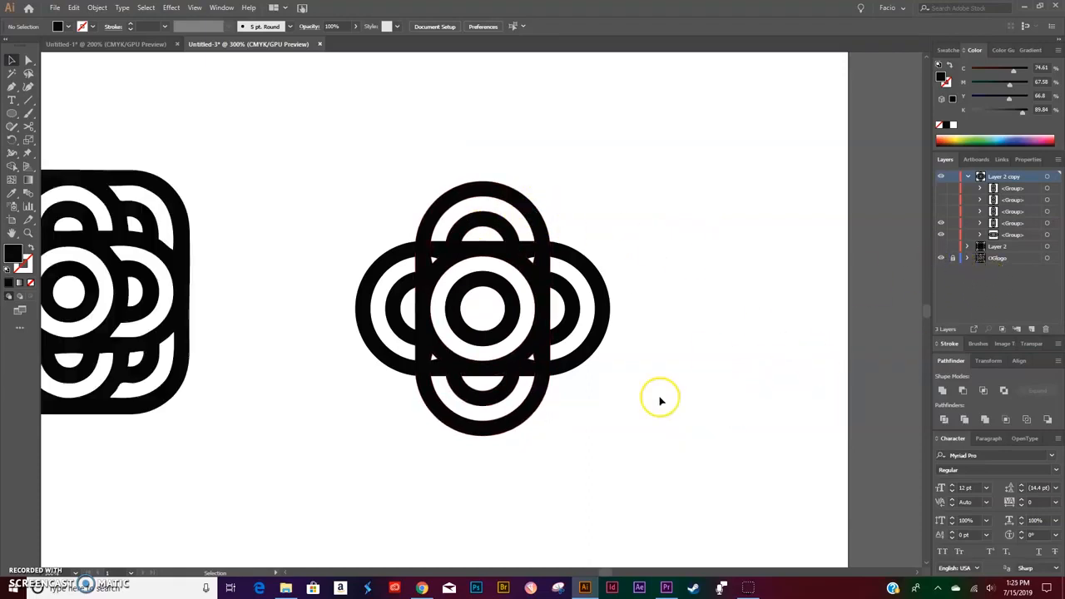
{"action": "scroll", "coordinate": [333, 442], "scroll_direction": "left", "scroll_amount": 3}
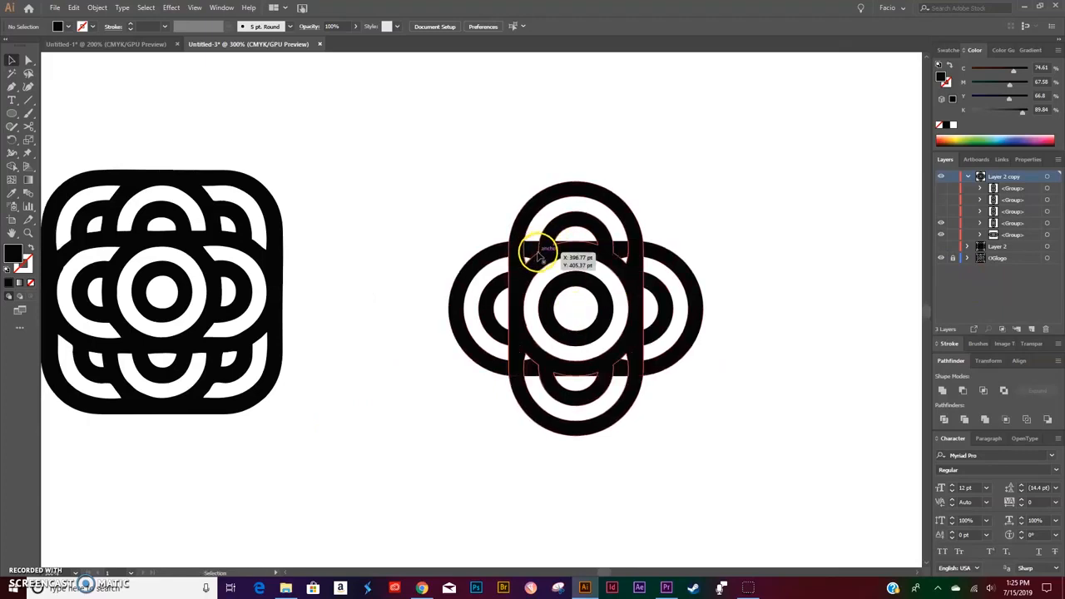
{"action": "left_click", "coordinate": [644, 400]}
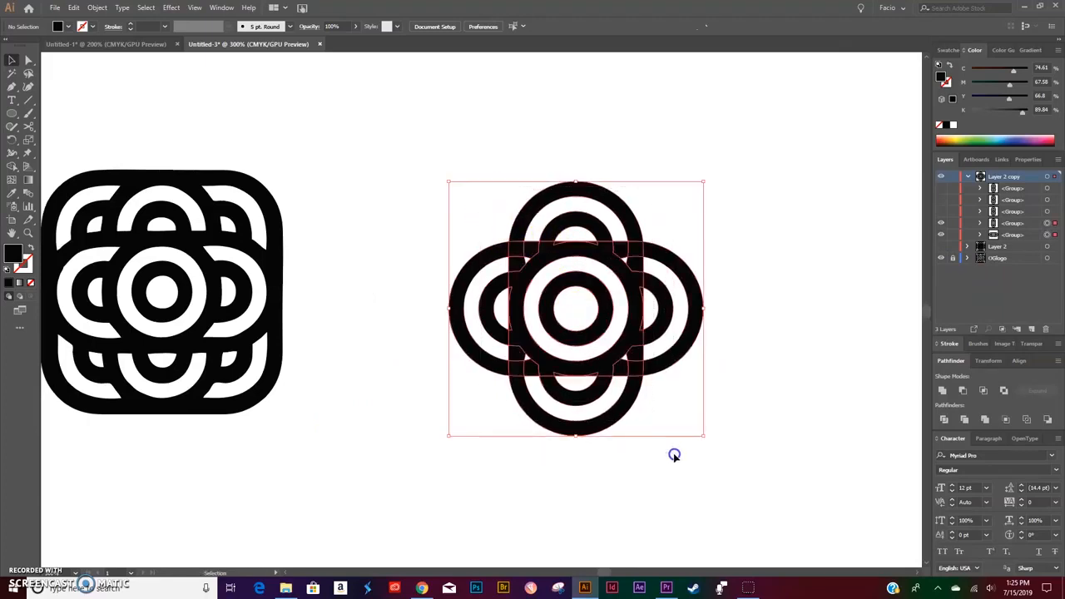
{"action": "left_click", "coordinate": [12, 167]}
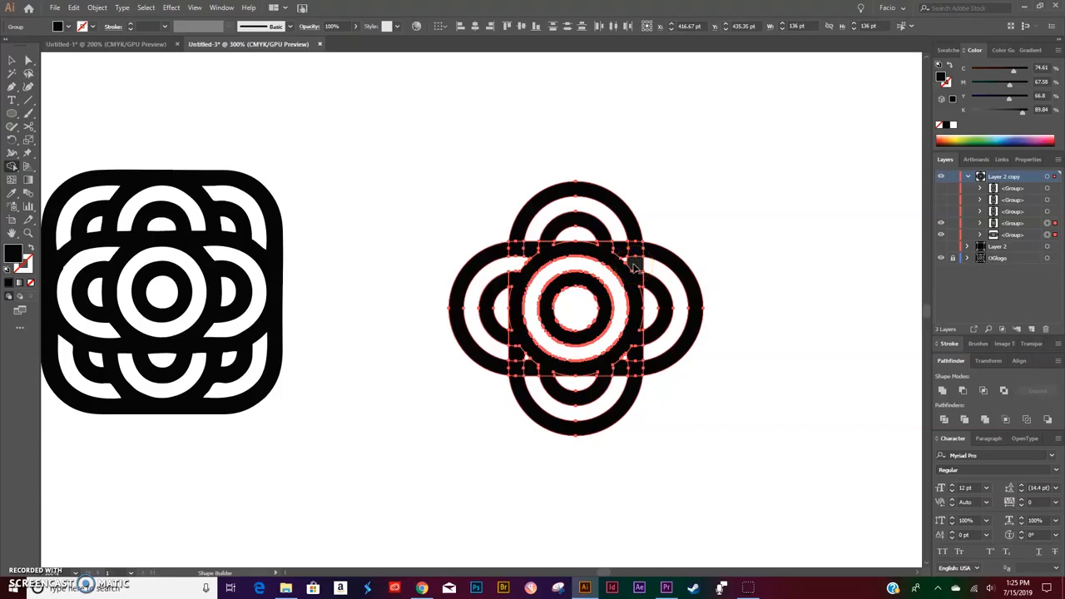
{"action": "left_click", "coordinate": [638, 352], "text": "alt"}
{"action": "left_click", "coordinate": [523, 356], "text": "alt"}
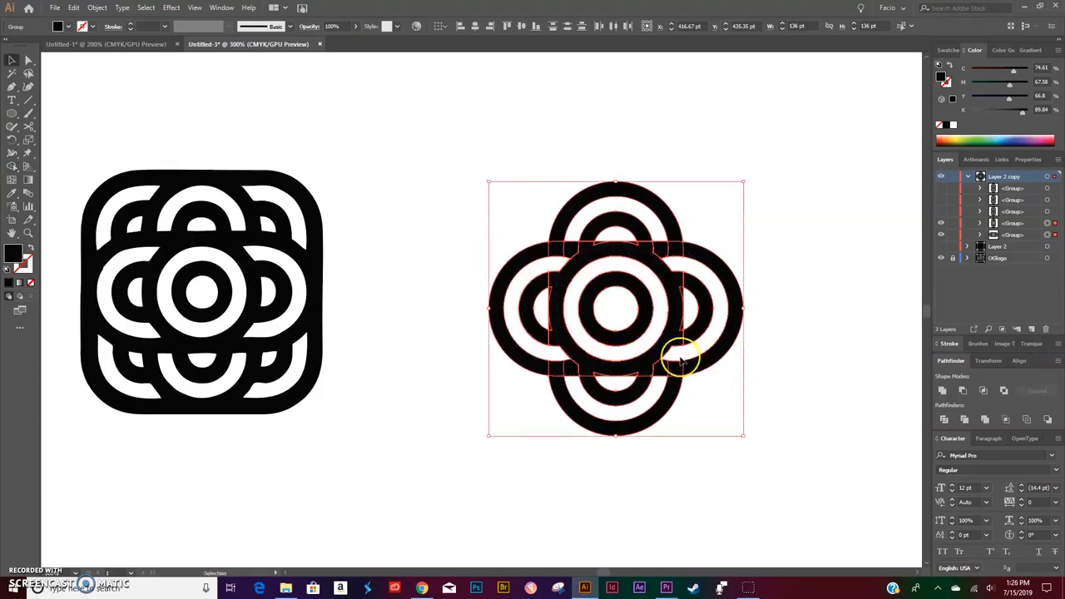
Clear the leftover slivers from the inner crescents on both sides of the centre circle with Shape Builder.
{"action": "key", "text": "z"}
{"action": "left_click_drag", "start_coordinate": [651, 335], "coordinate": [808, 297]}
{"action": "left_click", "coordinate": [24, 153]}
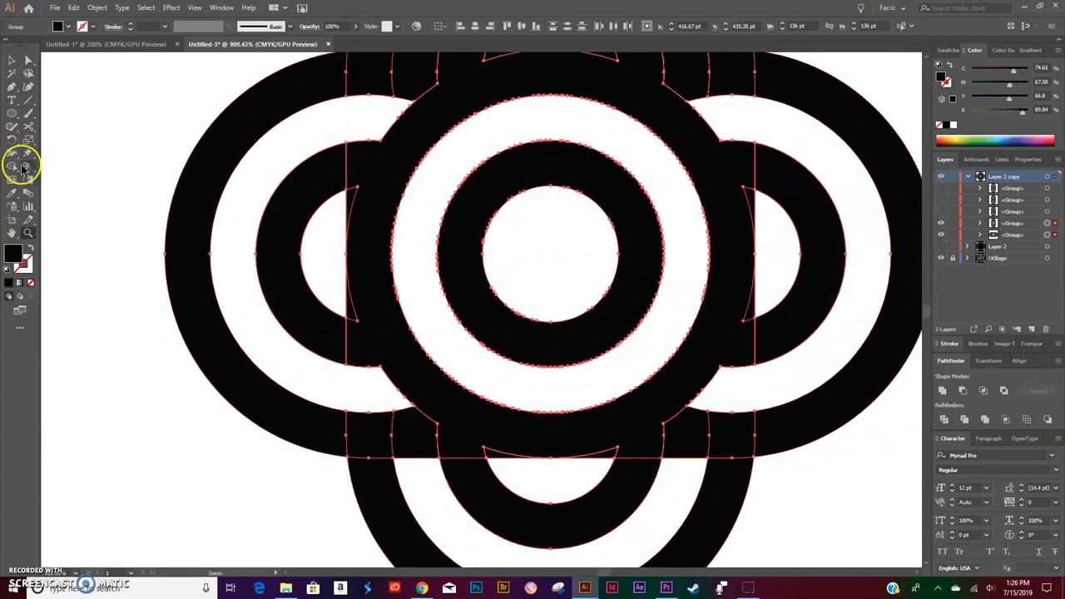
{"action": "left_click", "coordinate": [354, 195]}
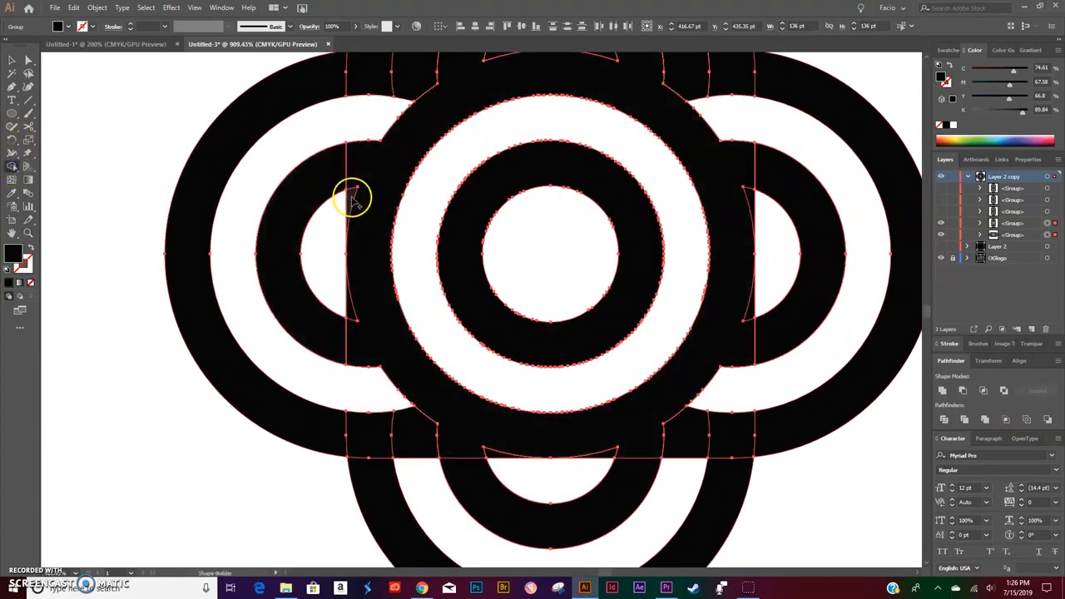
{"action": "left_click", "coordinate": [358, 313]}
{"action": "left_click", "coordinate": [756, 272]}
{"action": "left_click", "coordinate": [752, 208]}
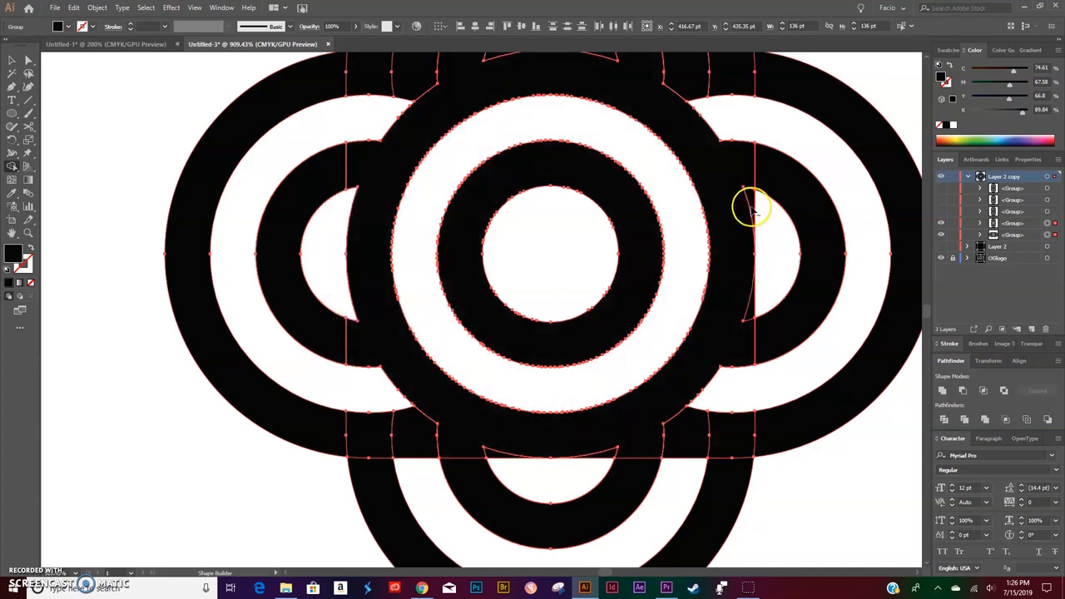
{"action": "left_click", "coordinate": [750, 310]}
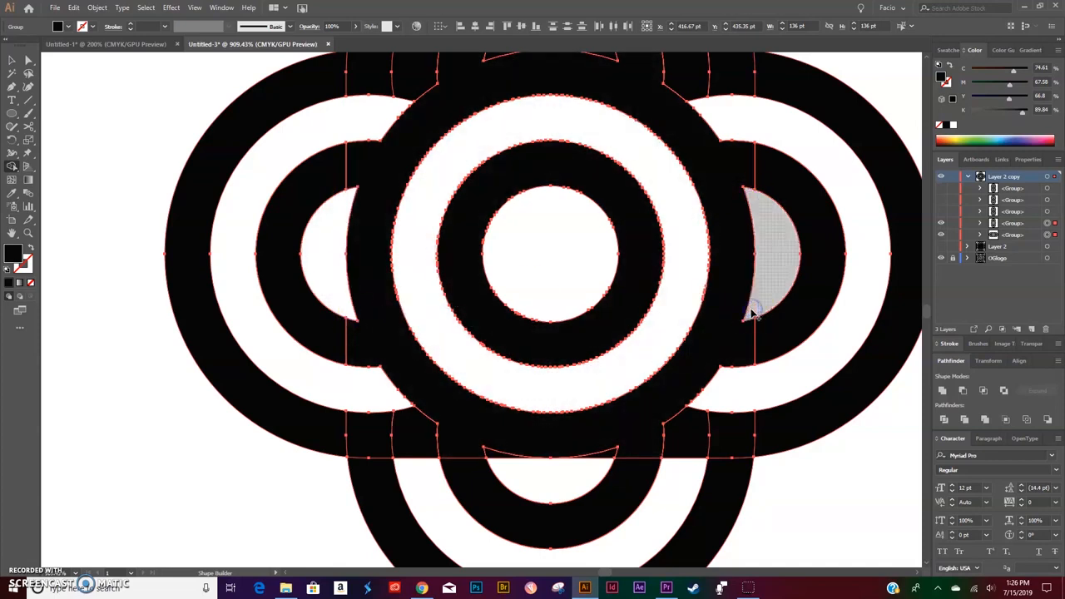
Unite the two crossed groups into one four-lobed shape and deselect it.
{"action": "key", "text": "ctrl+minus"}
{"action": "key", "text": "ctrl+minus"}
{"action": "key", "text": "ctrl+minus"}
{"action": "key", "text": "ctrl+minus"}
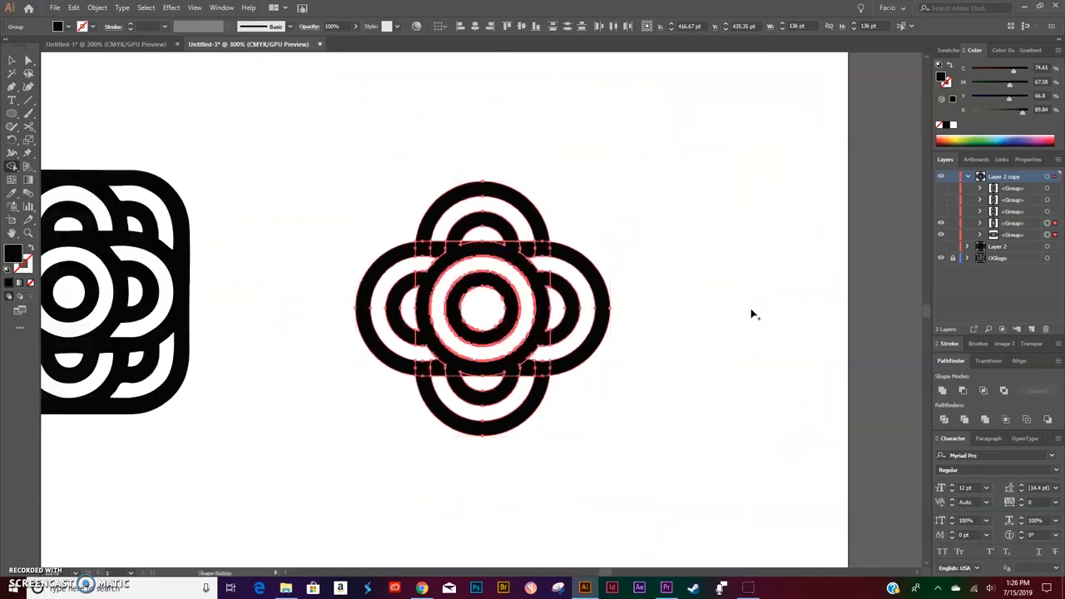
{"action": "scroll", "coordinate": [688, 347], "scroll_direction": "left", "scroll_amount": 3}
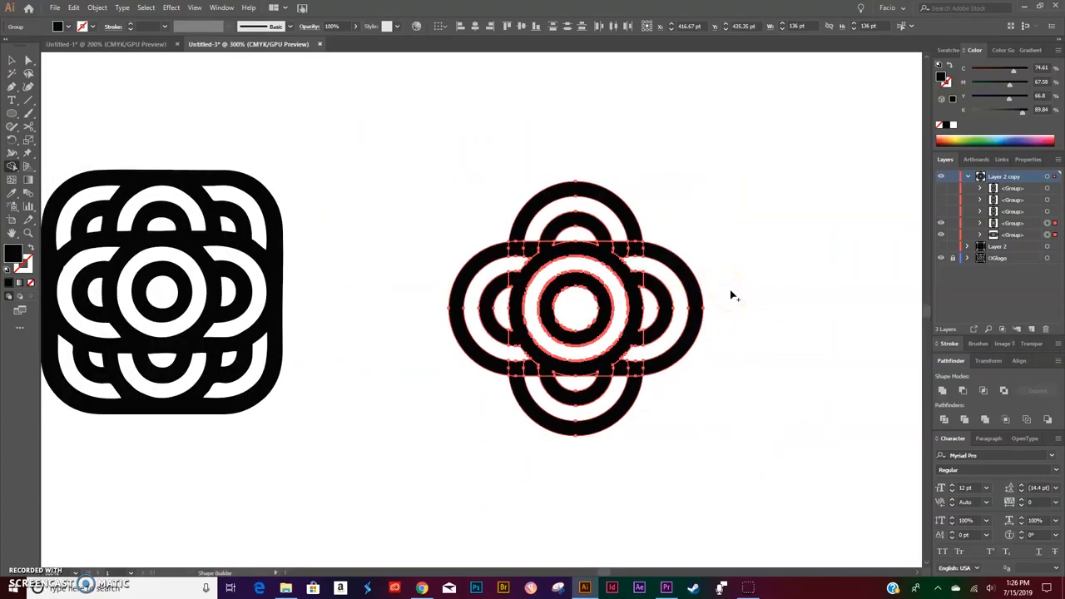
{"action": "left_click", "coordinate": [943, 390]}
{"action": "key", "text": "v"}
{"action": "left_click", "coordinate": [769, 173]}
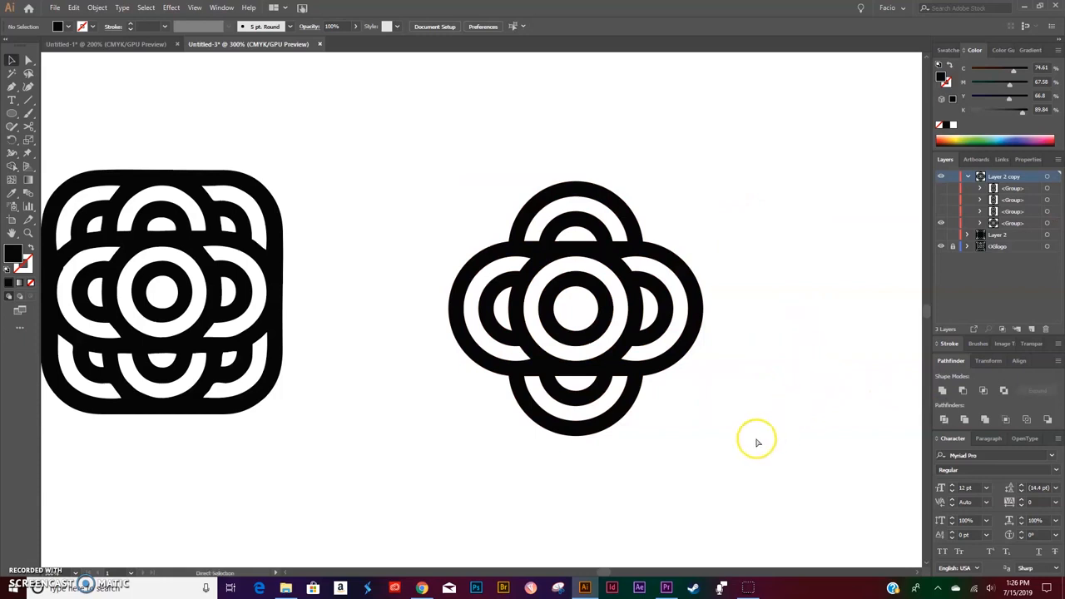
Delete the hidden, unmerged central vertical group from Layer 2 copy.
{"action": "scroll", "coordinate": [758, 443], "scroll_direction": "left", "scroll_amount": 3}
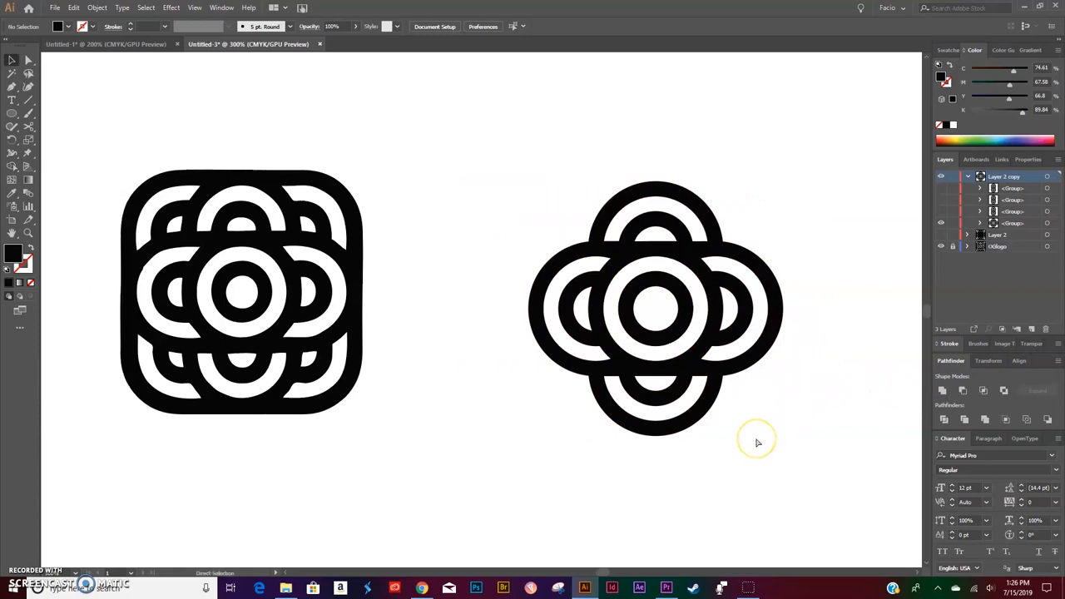
{"action": "left_click", "coordinate": [942, 212]}
{"action": "left_click", "coordinate": [941, 212]}
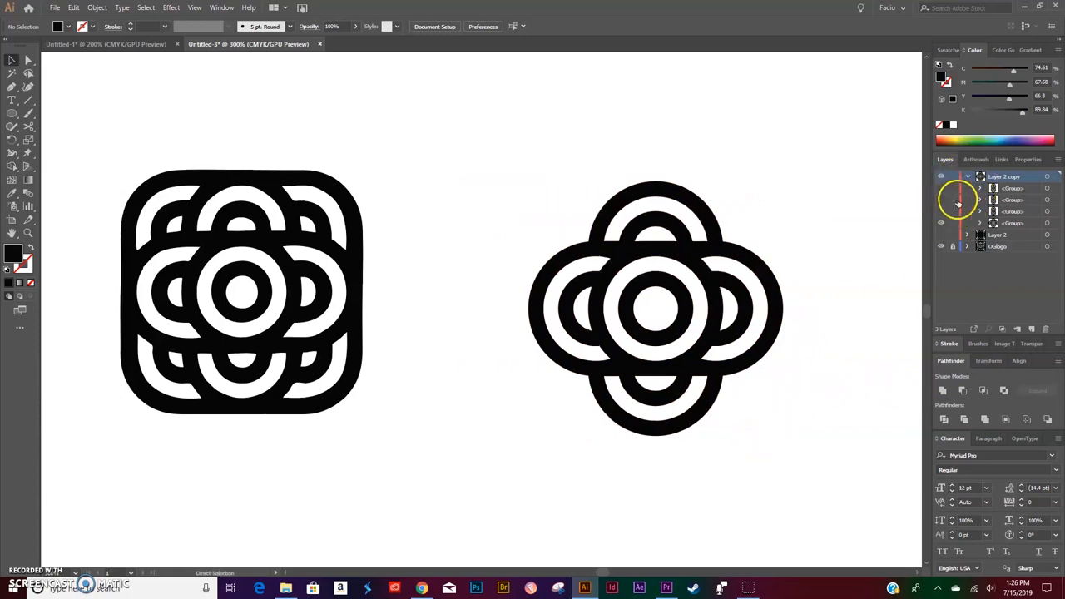
{"action": "left_click", "coordinate": [944, 200]}
{"action": "left_click", "coordinate": [943, 200]}
{"action": "left_click", "coordinate": [1006, 211]}
{"action": "left_click", "coordinate": [1046, 331]}
Show the right vertical circle group and hide the merged four-lobed shape.
{"action": "left_click", "coordinate": [941, 200]}
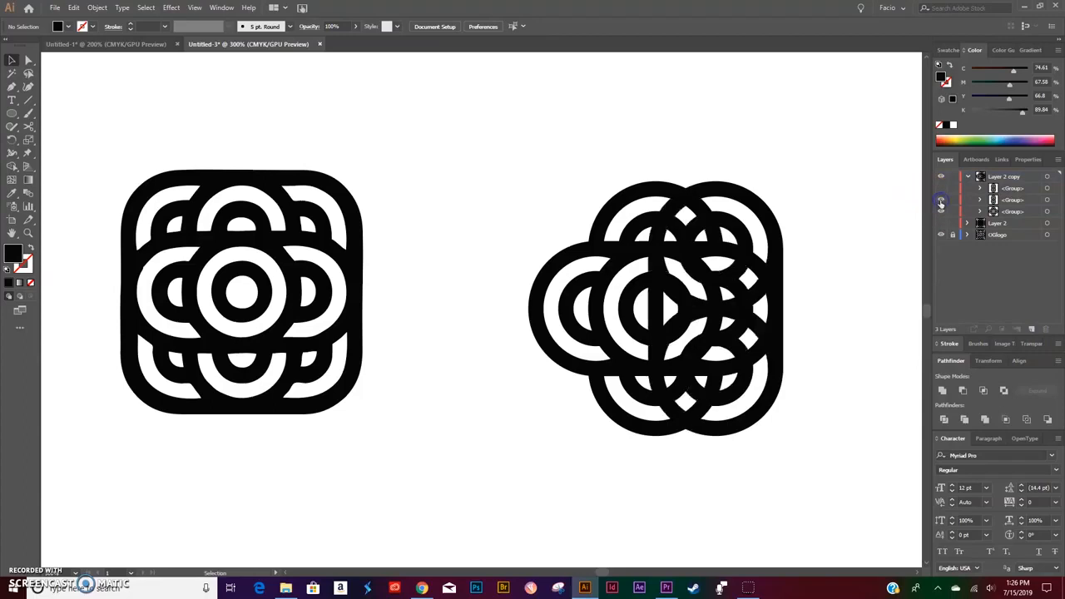
{"action": "left_click", "coordinate": [942, 189]}
{"action": "left_click", "coordinate": [942, 190]}
{"action": "left_click", "coordinate": [941, 213]}
Ungroup the right vertical circle group and delete its inner straight bar on the left side.
{"action": "left_click_drag", "start_coordinate": [818, 193], "coordinate": [614, 447]}
{"action": "left_click", "coordinate": [666, 309]}
{"action": "left_click", "coordinate": [655, 318]}
{"action": "right_click", "coordinate": [653, 312]}
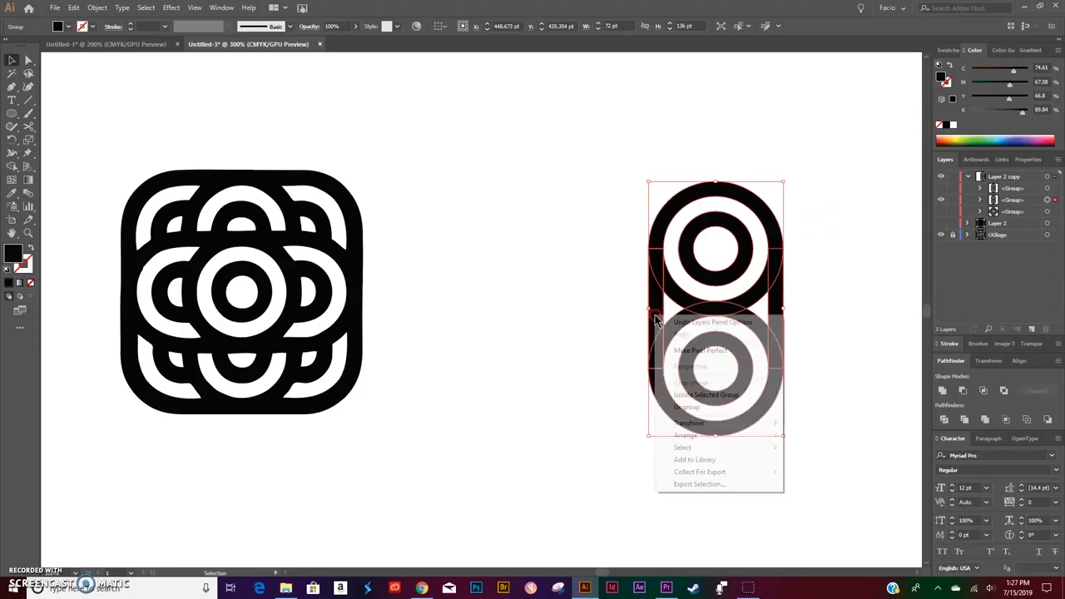
{"action": "left_click", "coordinate": [694, 407]}
{"action": "left_click", "coordinate": [657, 306]}
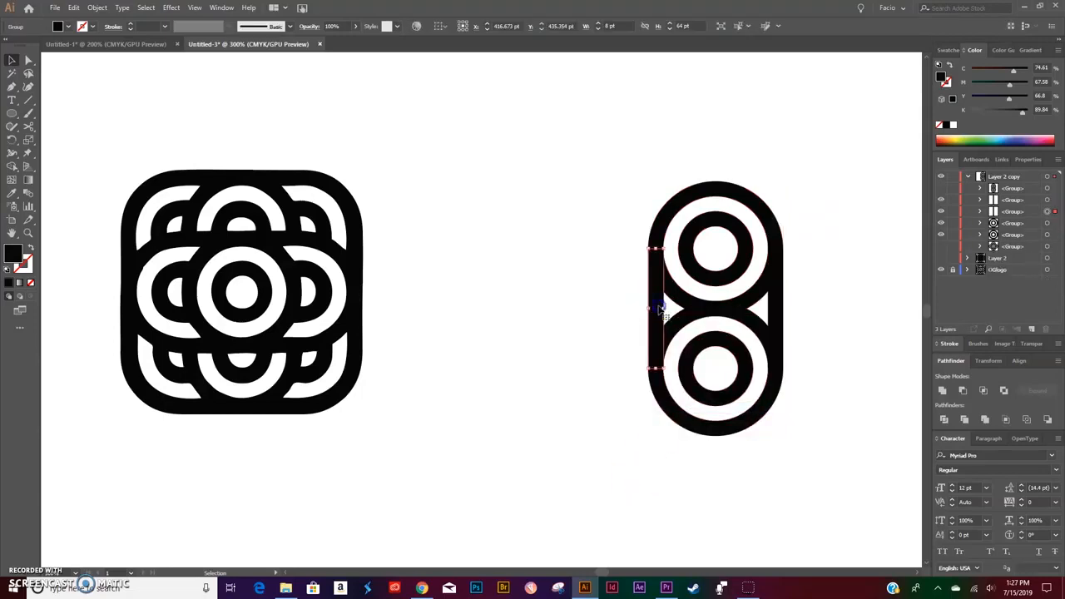
{"action": "key", "text": "Delete"}
Show the left vertical circle group, ungroup it, and delete its inner straight bar on the right side.
{"action": "left_click_drag", "start_coordinate": [812, 197], "coordinate": [611, 442]}
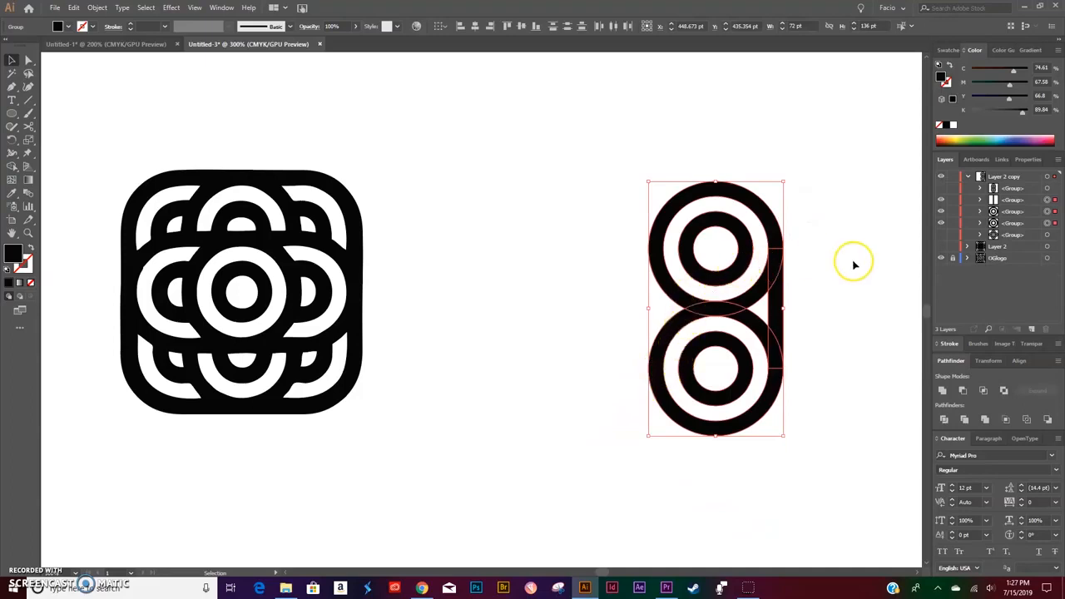
{"action": "left_click", "coordinate": [942, 189]}
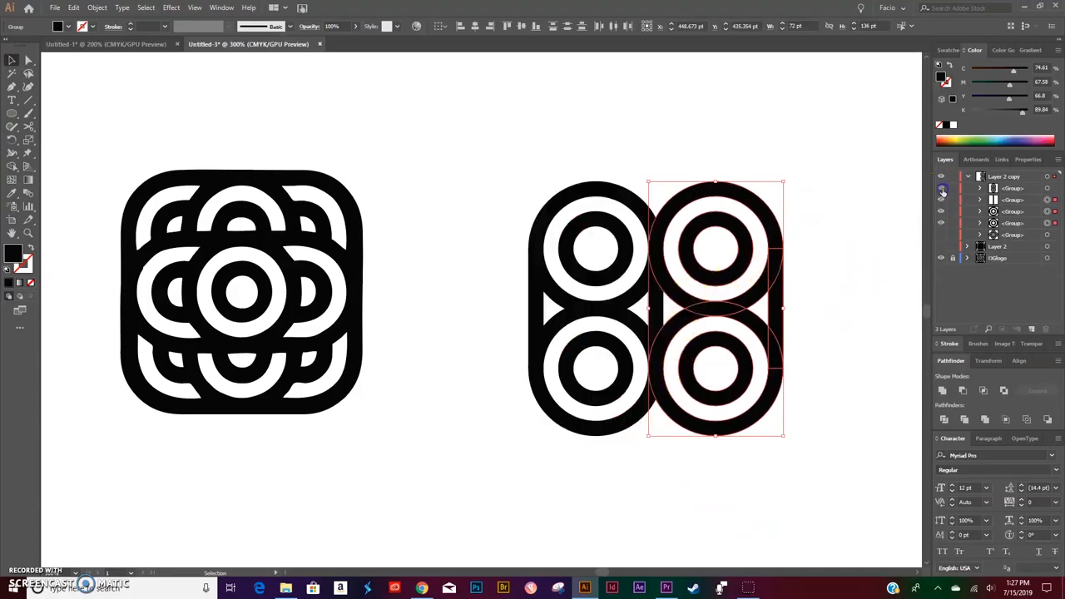
{"action": "left_click", "coordinate": [816, 386]}
{"action": "left_click", "coordinate": [658, 312]}
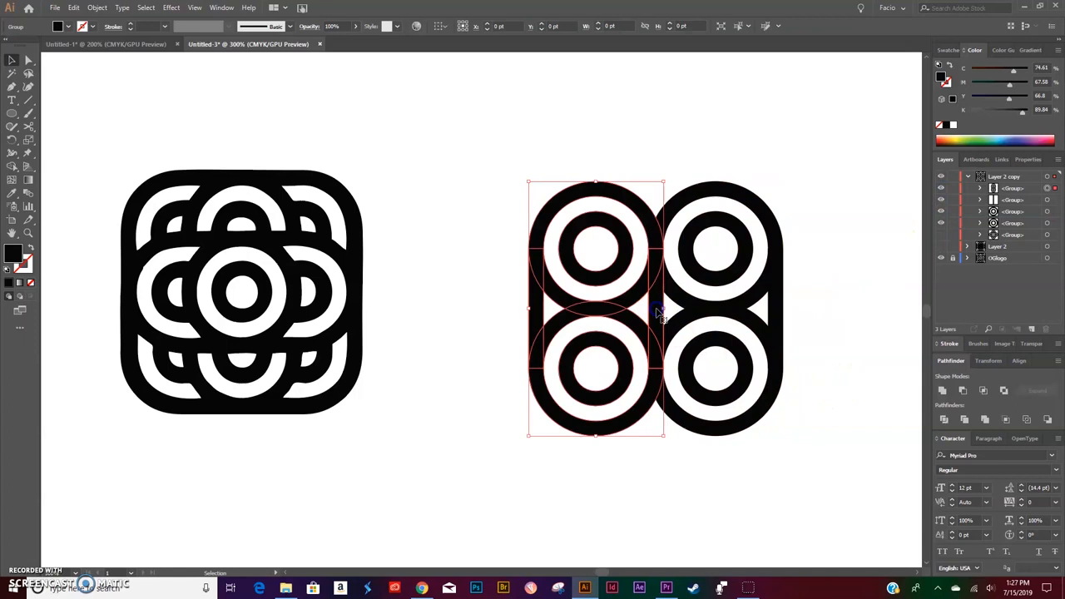
{"action": "right_click", "coordinate": [658, 312]}
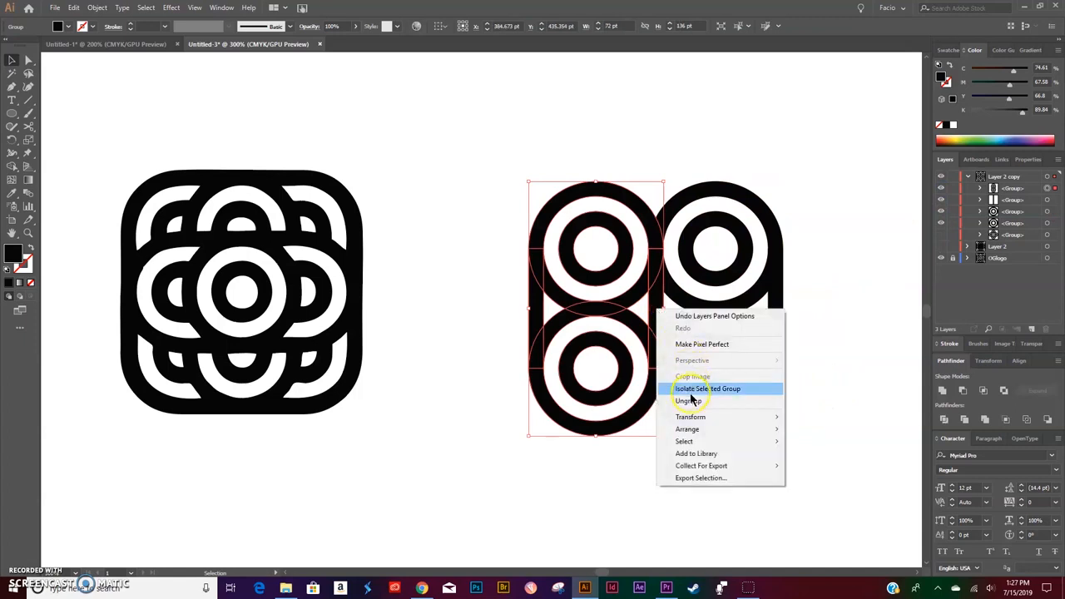
{"action": "left_click", "coordinate": [684, 402]}
{"action": "left_click", "coordinate": [652, 461]}
{"action": "left_click", "coordinate": [657, 327]}
{"action": "key", "text": "Delete"}
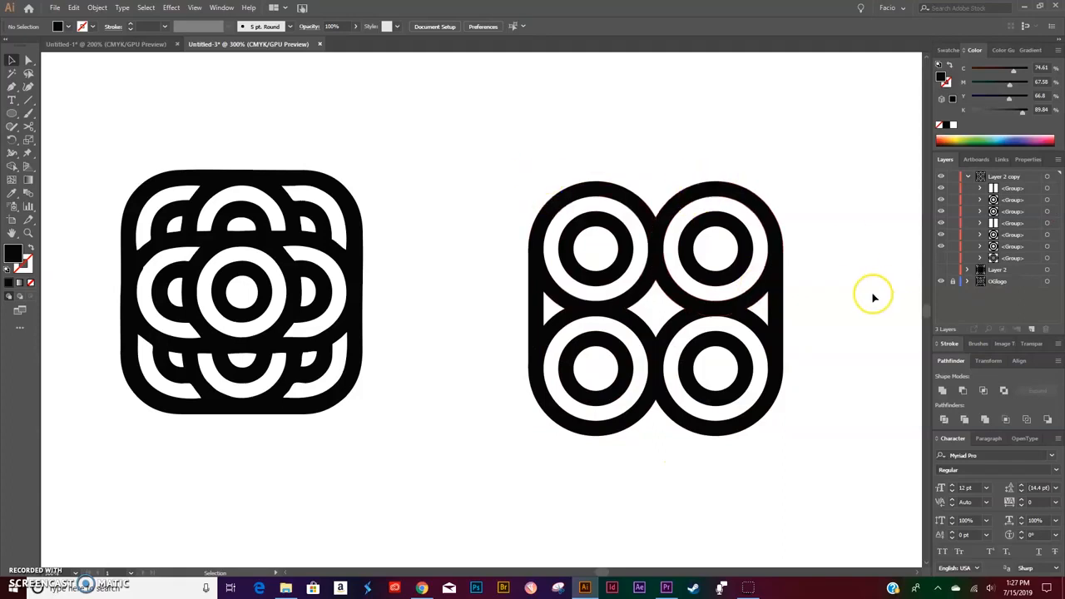
Copy the outer right bar, rotate it horizontal, and place it along the top edge between the two upper circles.
{"action": "left_click", "coordinate": [783, 300]}
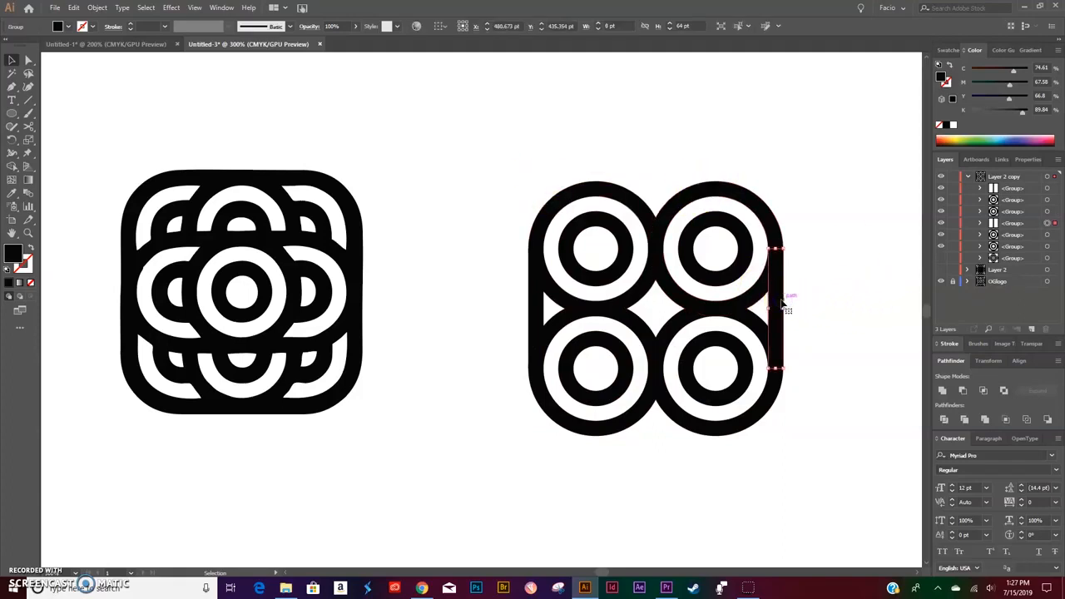
{"action": "left_click_drag", "start_coordinate": [786, 305], "coordinate": [713, 292]}
{"action": "left_click", "coordinate": [856, 332]}
{"action": "left_click_drag", "start_coordinate": [795, 312], "coordinate": [674, 190]}
Hide the OGlogo layer and copy the top horizontal bar to the bottom edge between the two lower circles.
{"action": "left_click", "coordinate": [941, 292]}
{"action": "left_click", "coordinate": [858, 418]}
{"action": "left_click", "coordinate": [670, 190]}
{"action": "left_click_drag", "start_coordinate": [670, 191], "coordinate": [680, 430]}
{"action": "left_click", "coordinate": [696, 492]}
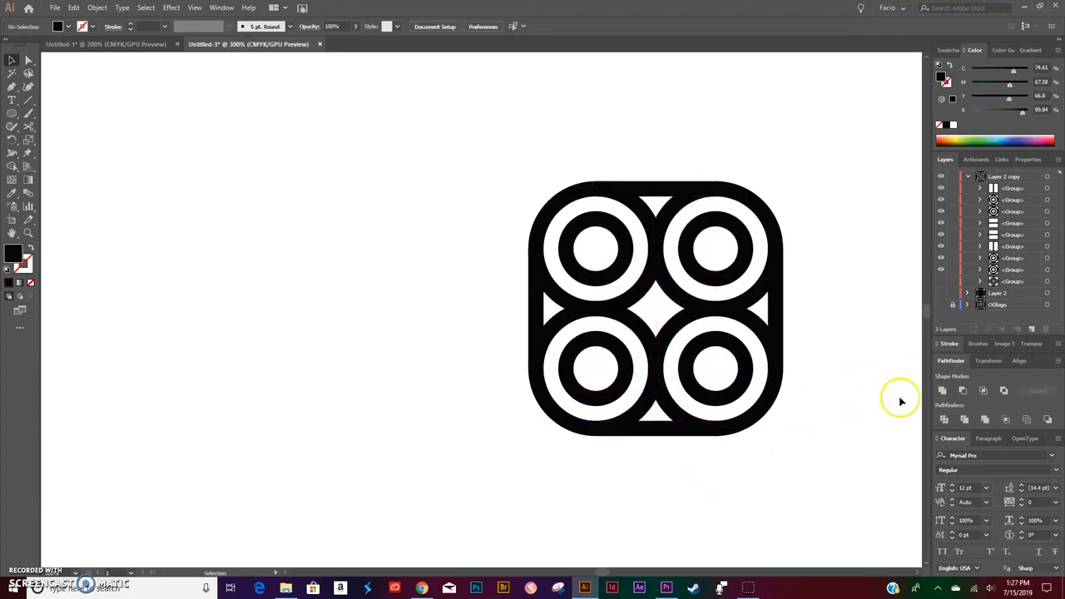
Unite the four circle groups and their edge bars into one shape and fill it with orange.
{"action": "left_click_drag", "start_coordinate": [833, 136], "coordinate": [495, 456]}
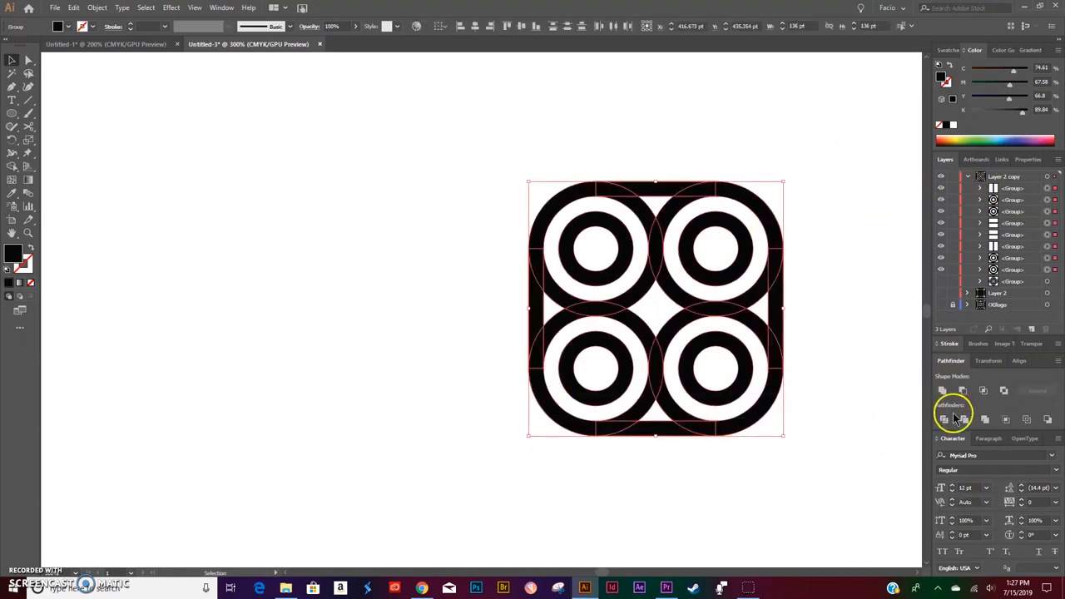
{"action": "left_click", "coordinate": [943, 391]}
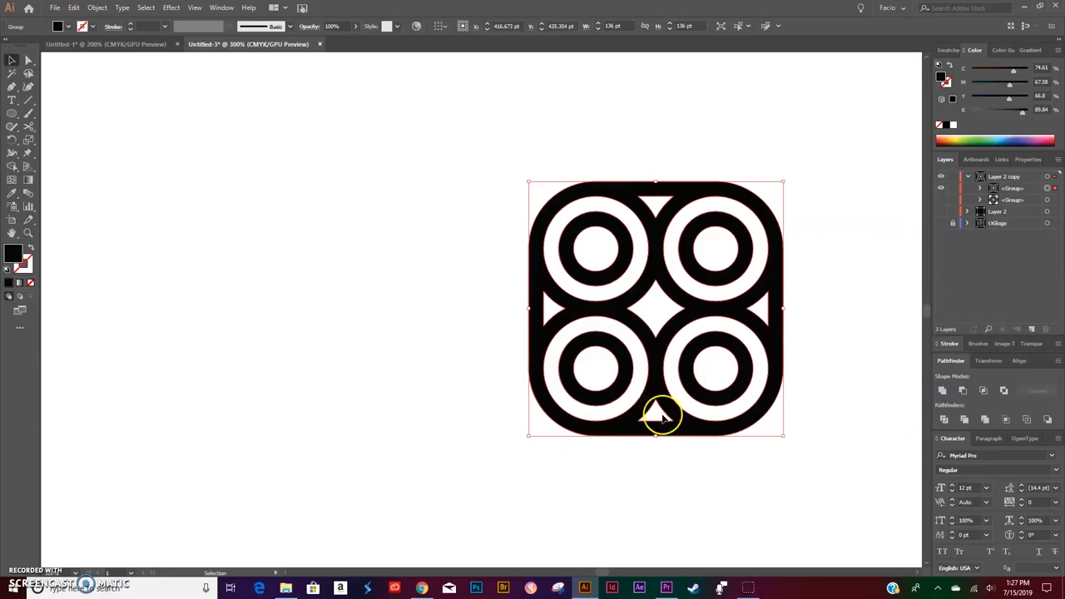
{"action": "left_click", "coordinate": [942, 200]}
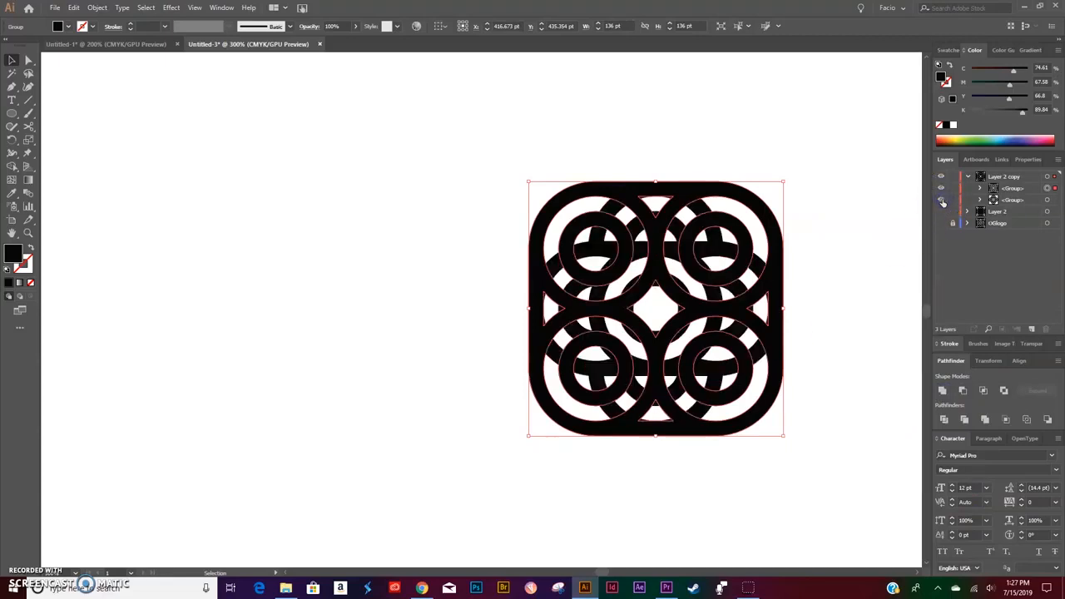
{"action": "left_click", "coordinate": [942, 201]}
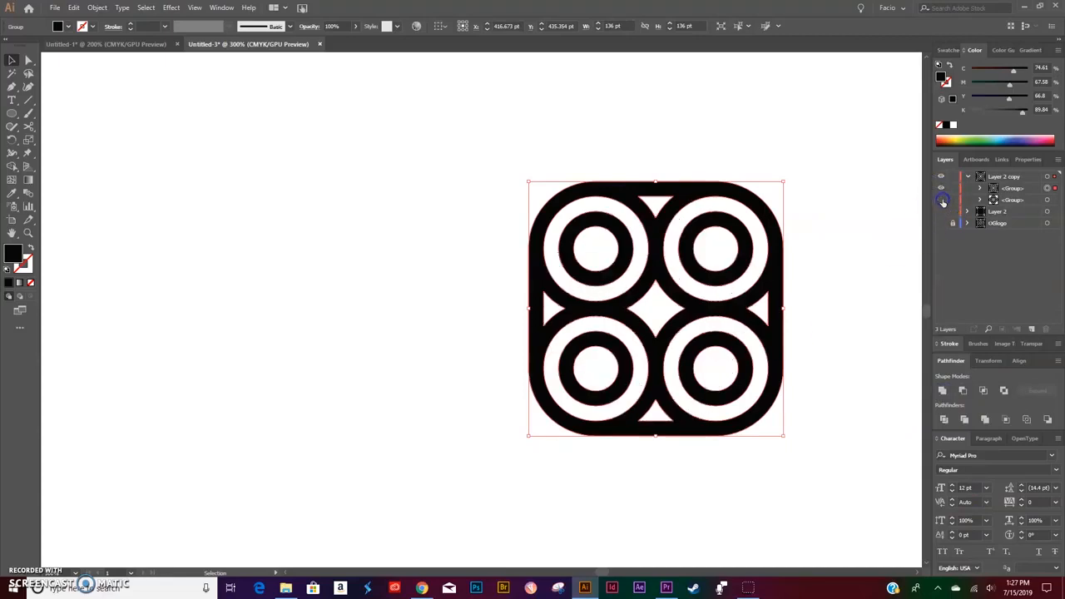
{"action": "left_click", "coordinate": [946, 136]}
{"action": "left_click", "coordinate": [878, 233]}
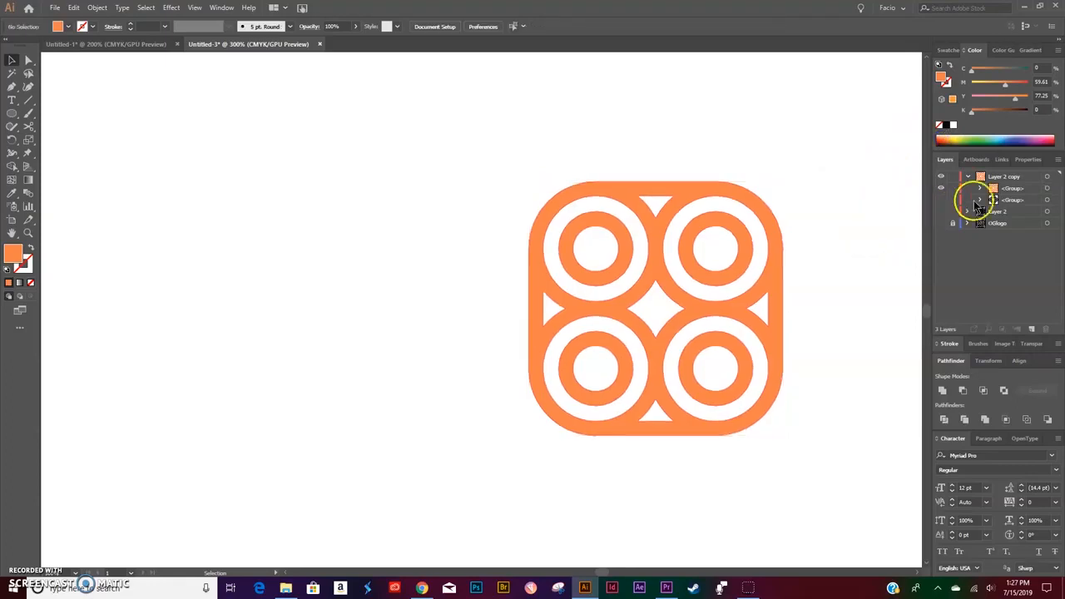
Show the black four-lobed group and the OGlogo layer, and keep a hidden duplicate of the four-lobed group beneath it.
{"action": "left_click", "coordinate": [942, 200]}
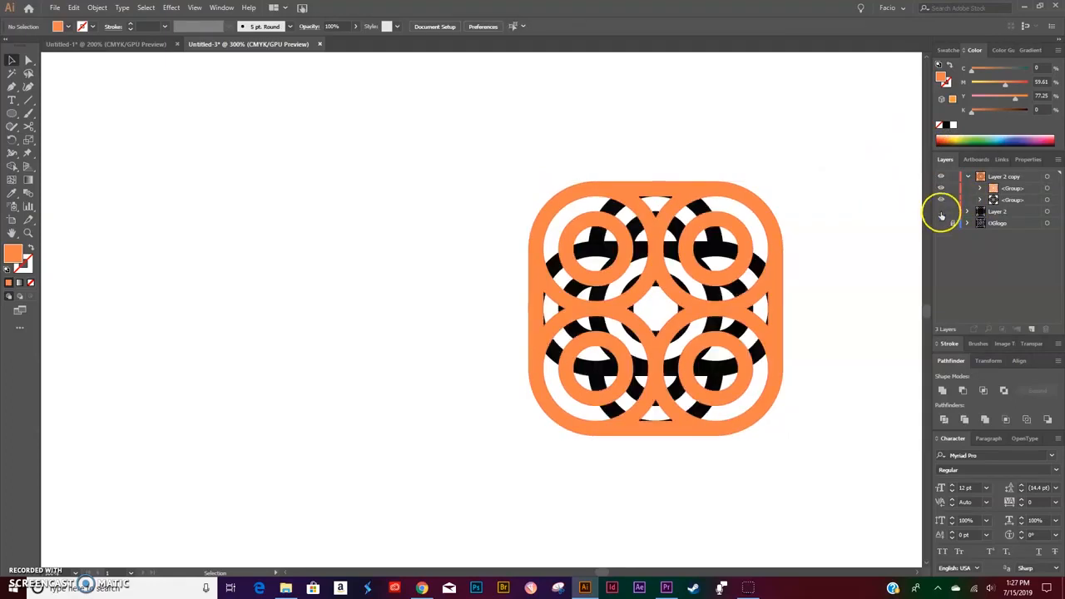
{"action": "left_click", "coordinate": [942, 223]}
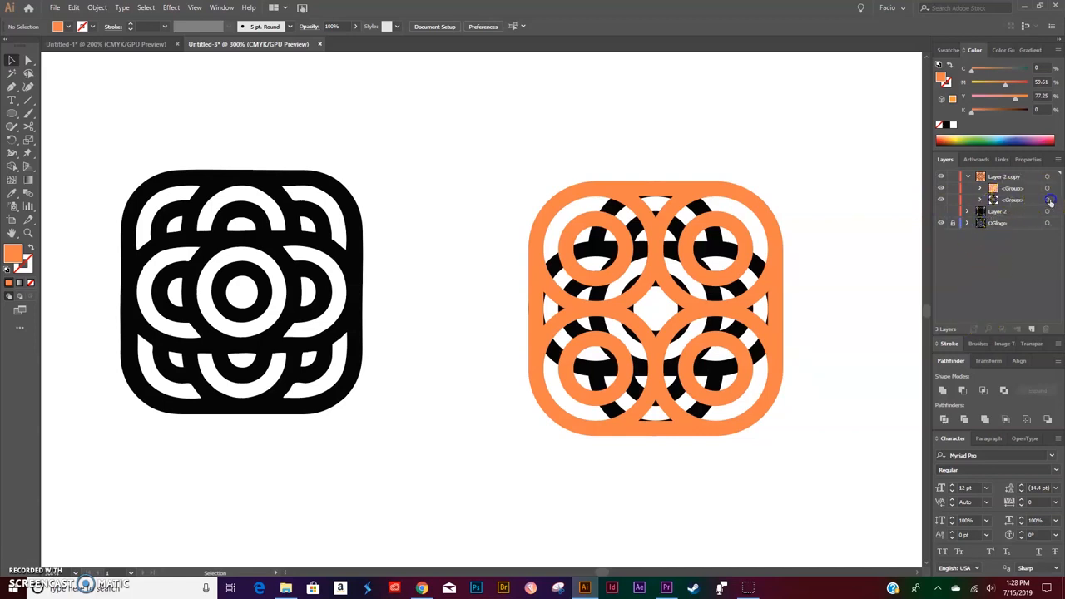
{"action": "left_click", "coordinate": [1050, 201]}
{"action": "left_click", "coordinate": [1034, 329]}
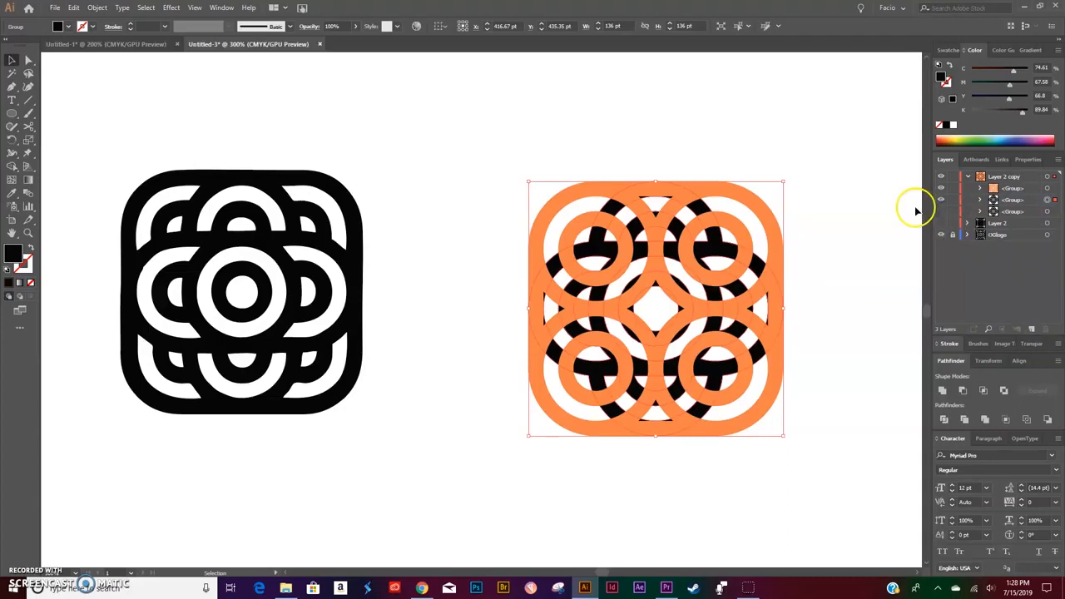
{"action": "left_click", "coordinate": [857, 221]}
{"action": "left_click_drag", "start_coordinate": [793, 243], "coordinate": [793, 243]}
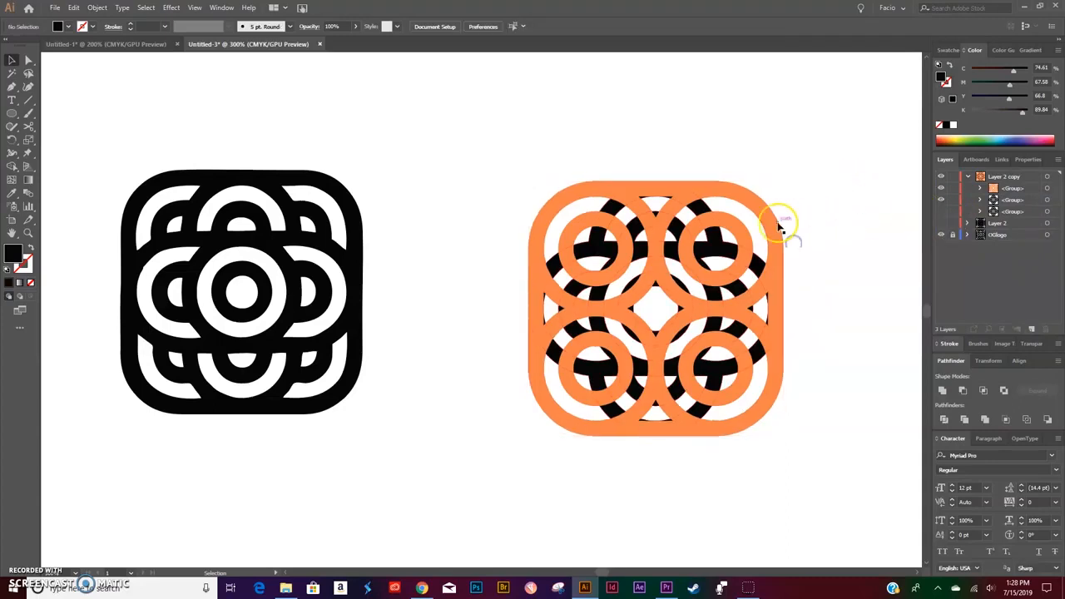
Merge the rounded outer frame of the overlapping orange and black shapes with Shape Builder, using a blue fill.
{"action": "left_click_drag", "start_coordinate": [799, 183], "coordinate": [505, 449]}
{"action": "left_click", "coordinate": [527, 380]}
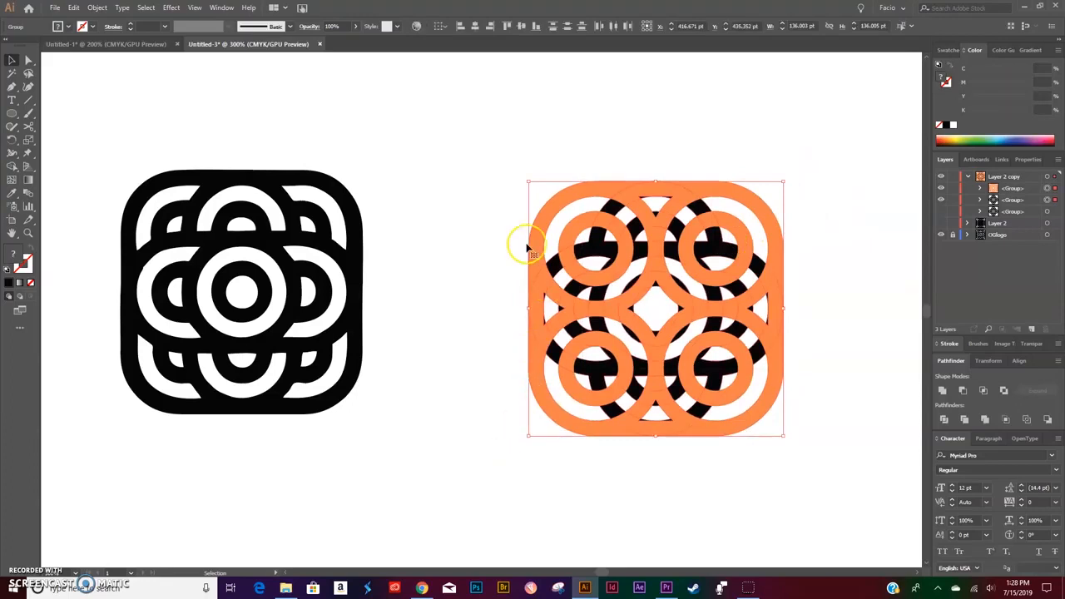
{"action": "left_click", "coordinate": [12, 167]}
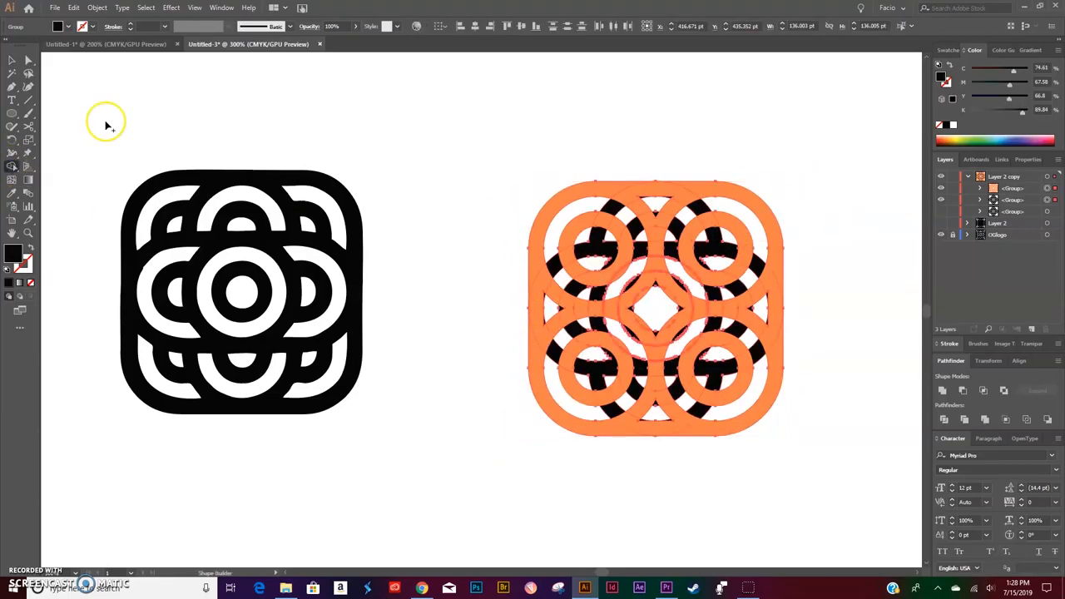
{"action": "left_click", "coordinate": [952, 52]}
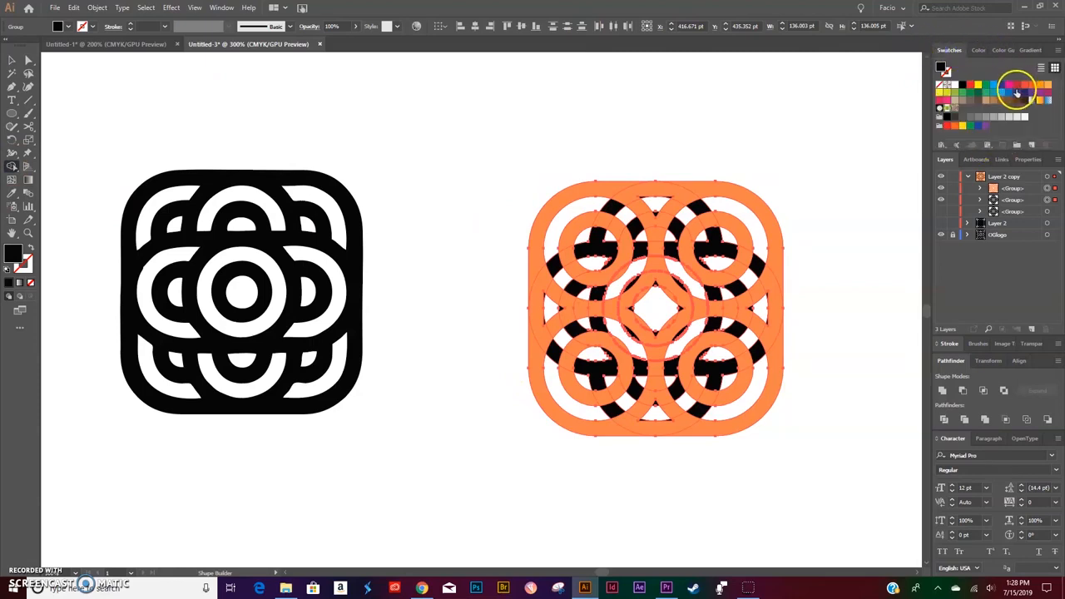
{"action": "left_click", "coordinate": [1002, 86]}
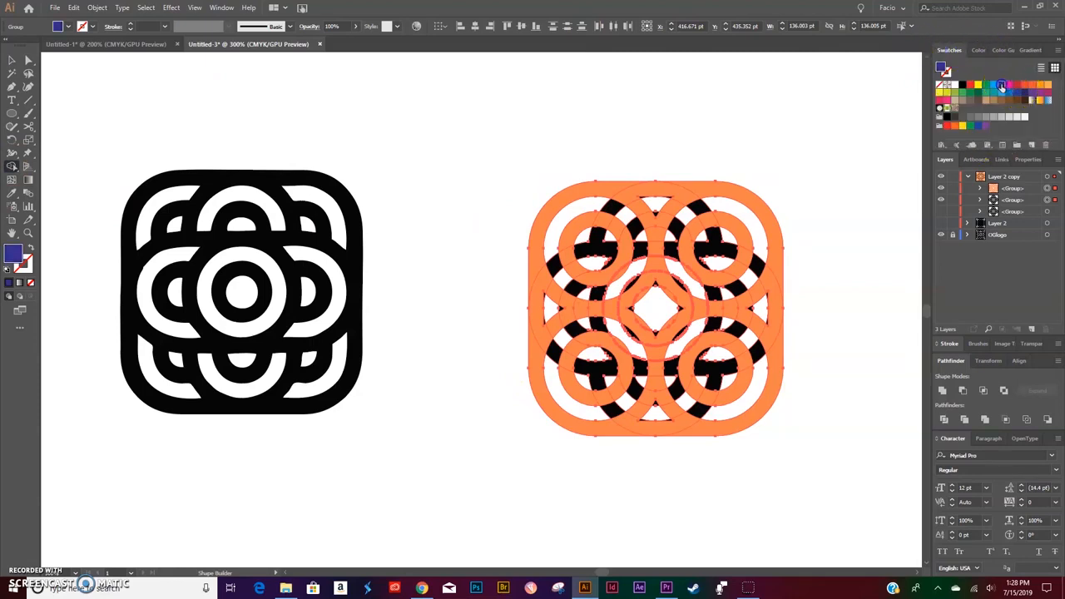
{"action": "left_click", "coordinate": [604, 189]}
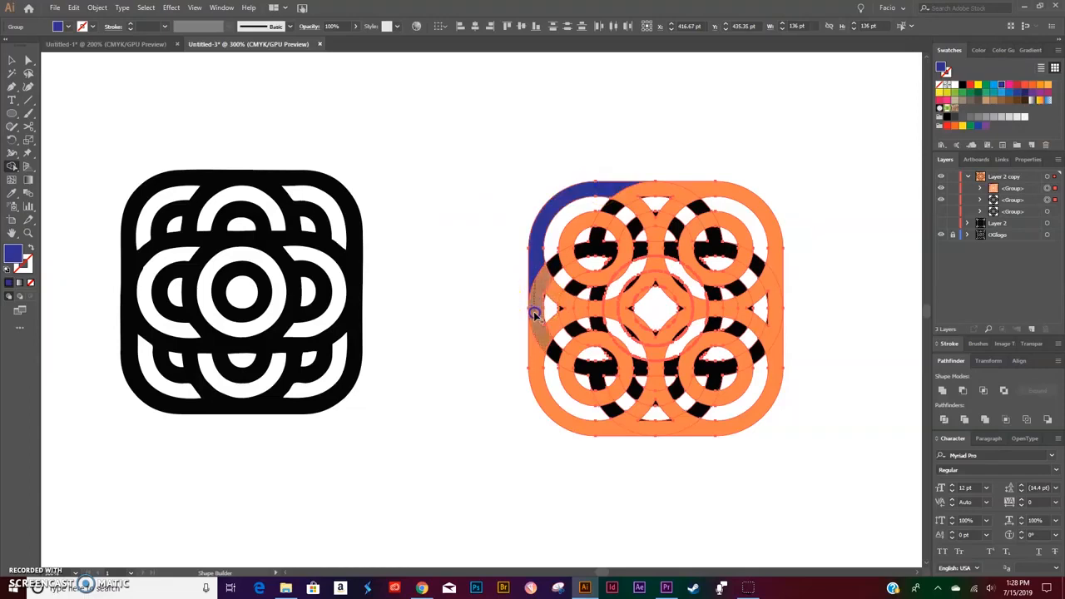
{"action": "left_click", "coordinate": [535, 379]}
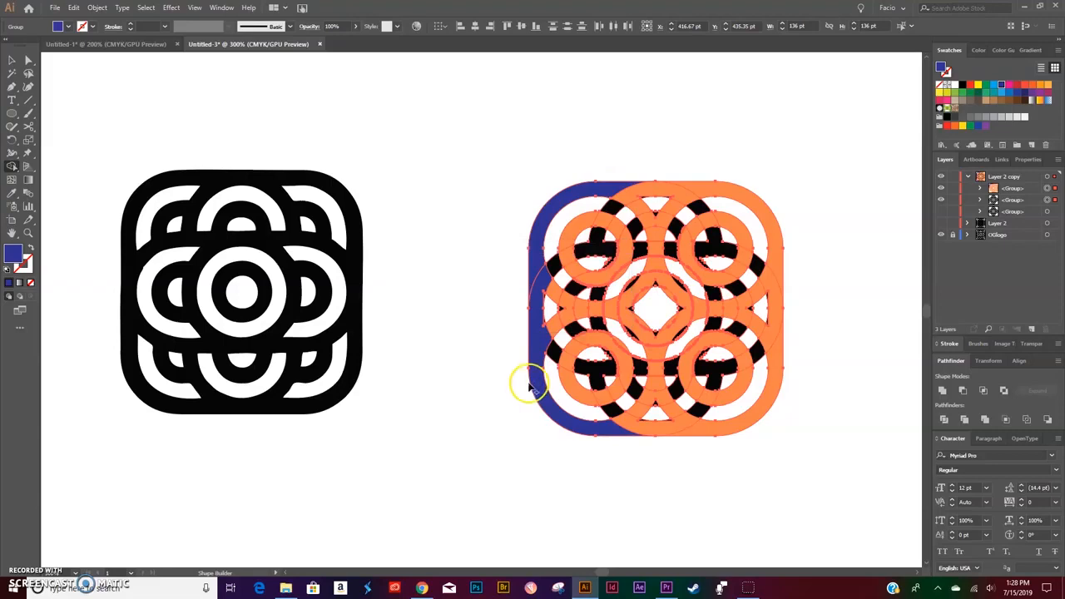
{"action": "mouse_move", "coordinate": [535, 387]}
{"action": "left_mouse_down"}
{"action": "mouse_move", "coordinate": [611, 428]}
{"action": "mouse_move", "coordinate": [717, 429]}
{"action": "mouse_move", "coordinate": [764, 371]}
{"action": "mouse_move", "coordinate": [780, 265]}
{"action": "left_mouse_up"}
{"action": "left_click", "coordinate": [780, 265]}
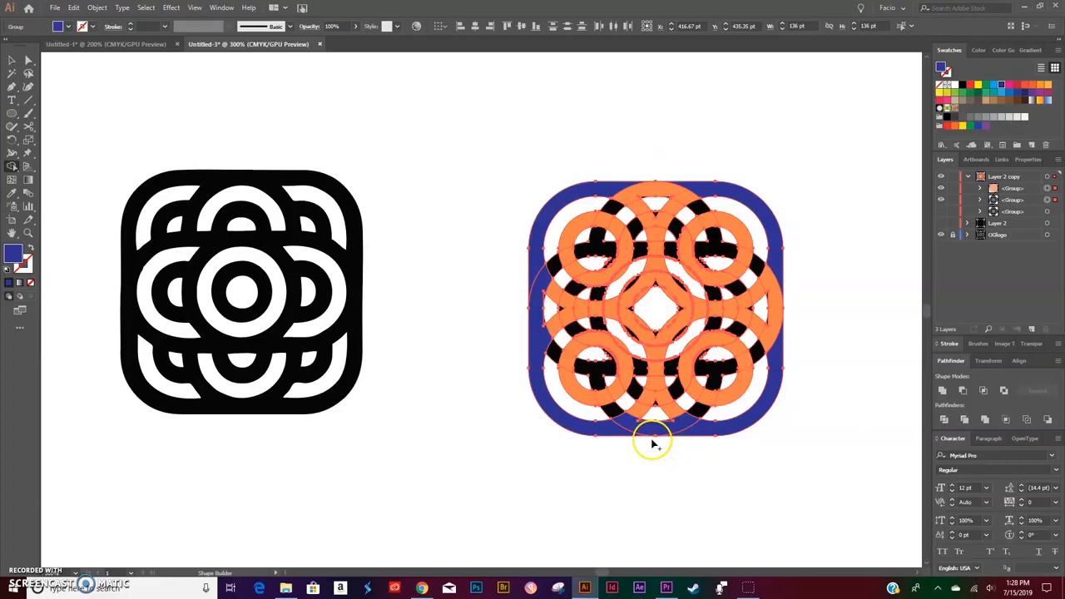
Fill the four inner corner arcs outside the lobes with blue using Shape Builder, then deselect the artwork.
{"action": "left_click", "coordinate": [582, 391]}
{"action": "left_click", "coordinate": [733, 391]}
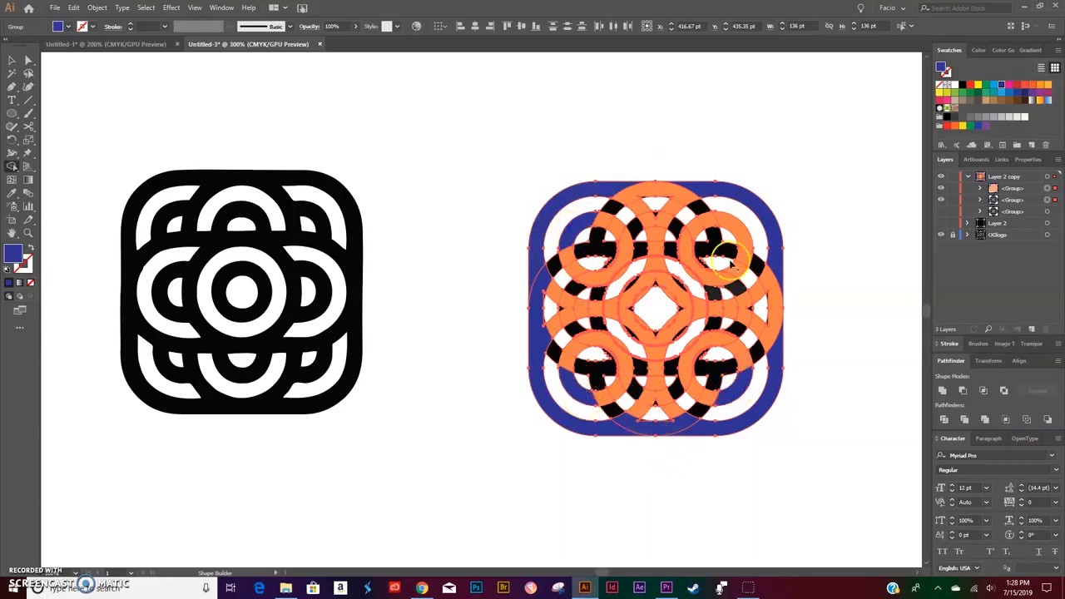
{"action": "left_click", "coordinate": [741, 233]}
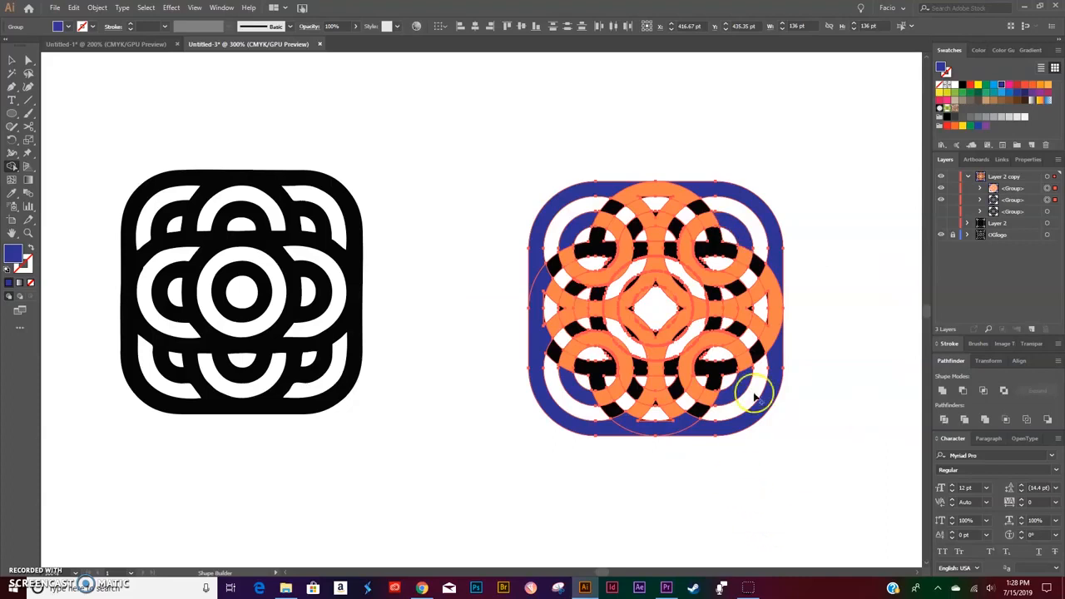
{"action": "key", "text": "v"}
{"action": "left_click", "coordinate": [848, 225]}
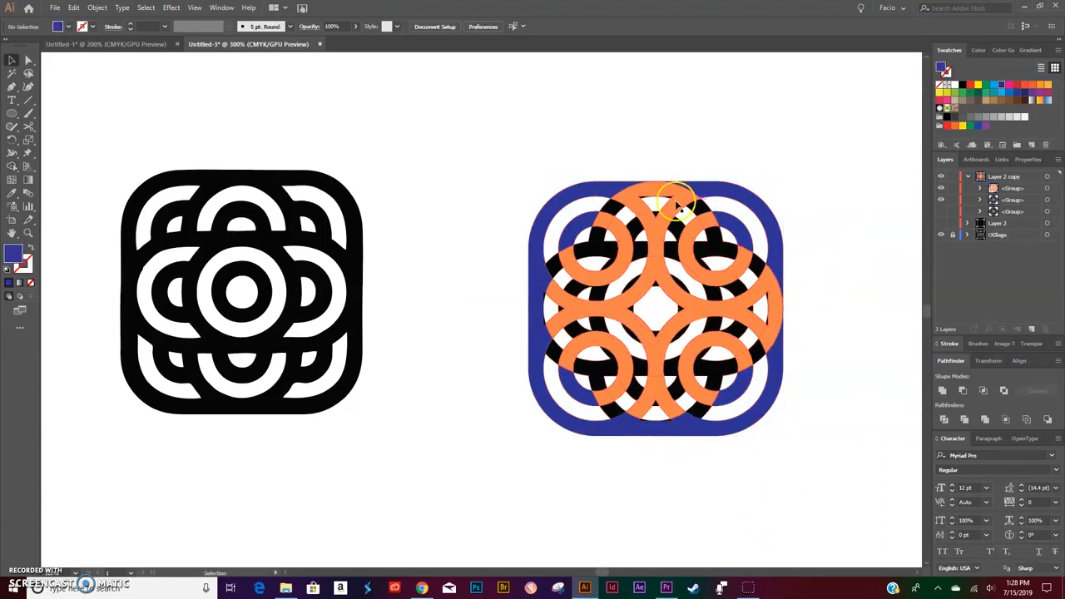
Delete all leftover orange pieces with the Magic Wand and unite the remaining blue and black shapes.
{"action": "left_click", "coordinate": [16, 77]}
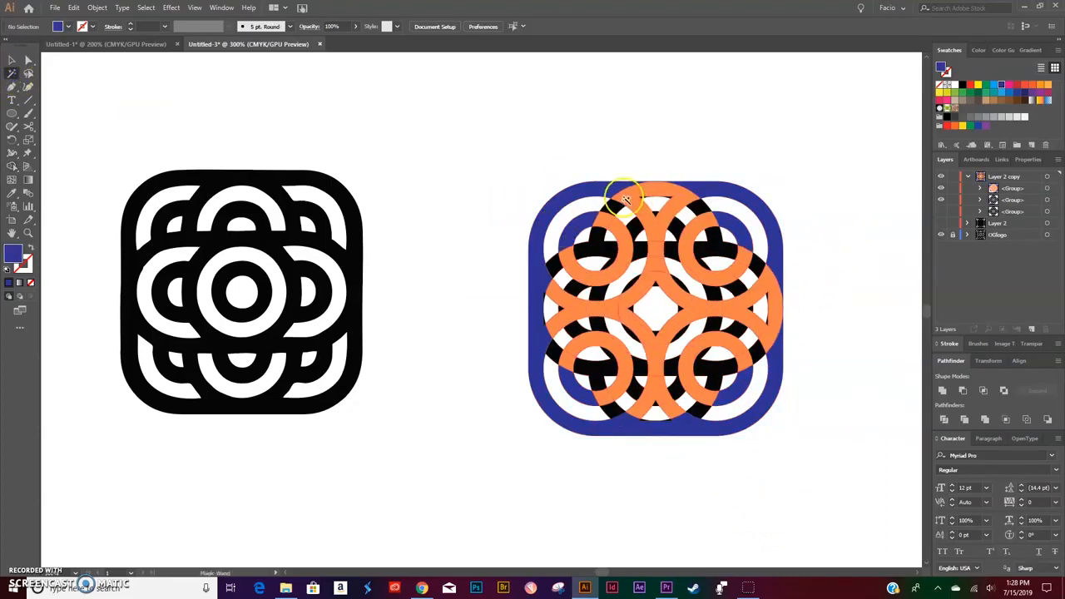
{"action": "left_click", "coordinate": [652, 195]}
{"action": "key", "text": "Delete"}
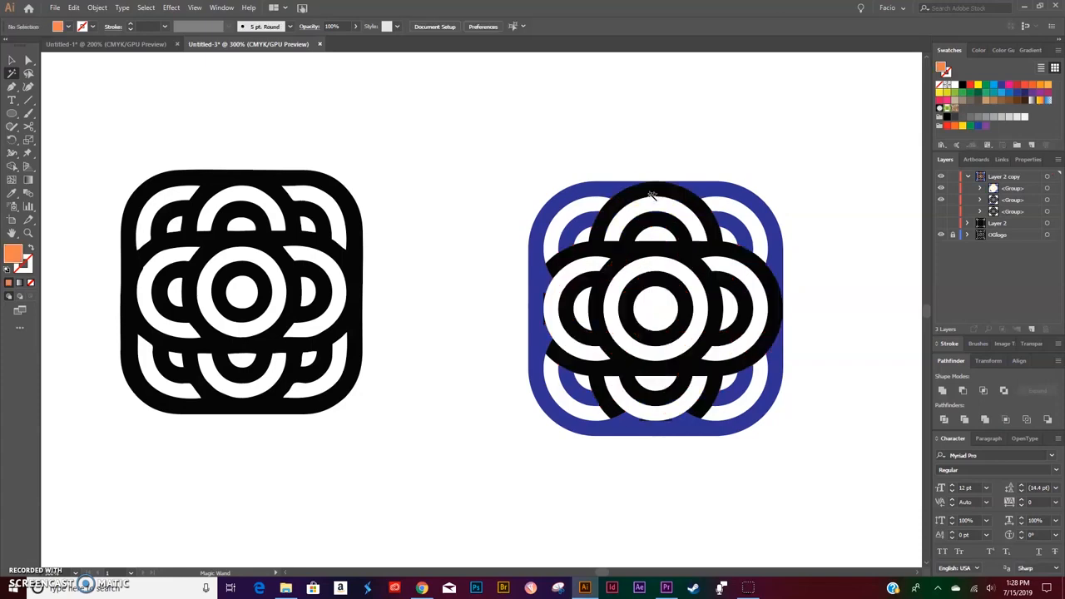
{"action": "key", "text": "v"}
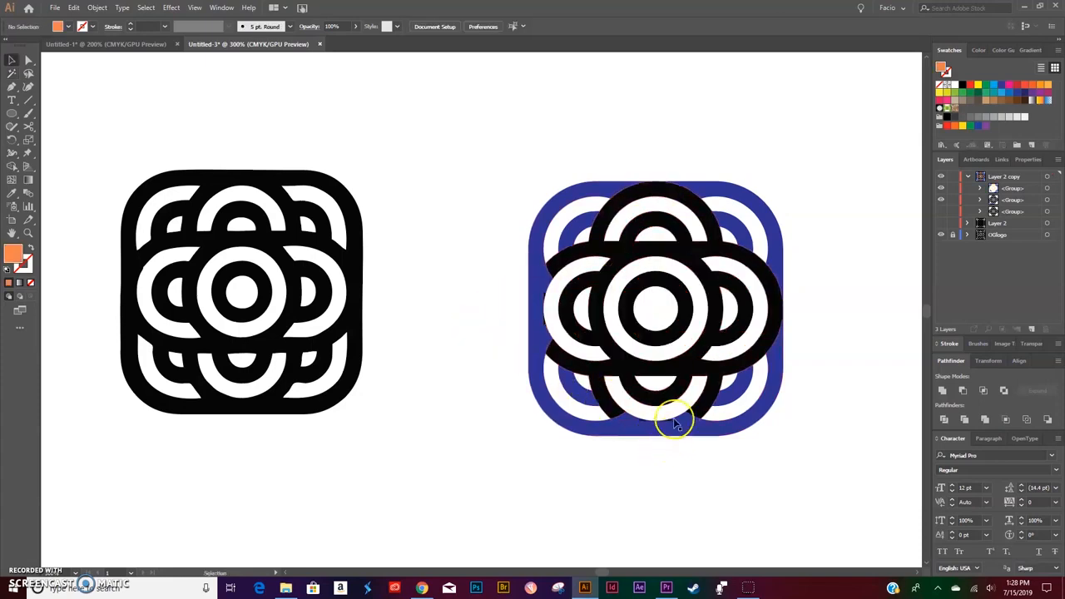
{"action": "left_click_drag", "start_coordinate": [511, 171], "coordinate": [825, 491]}
{"action": "left_click", "coordinate": [943, 392]}
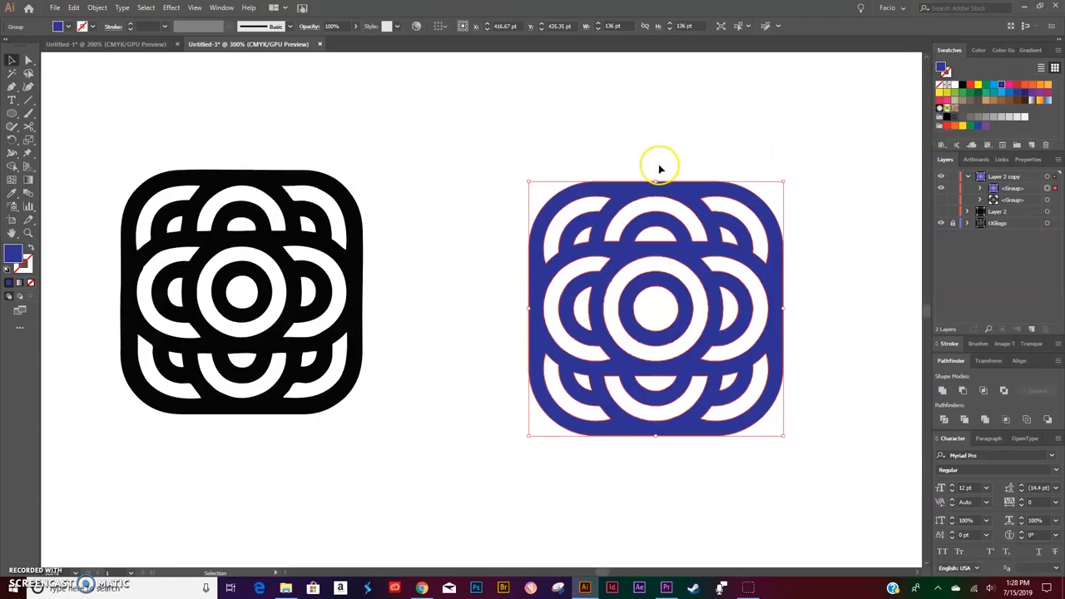
Release the united logo's compound path and make all its pieces into a single compound path.
{"action": "left_click", "coordinate": [96, 8]}
{"action": "mouse_move", "coordinate": [174, 397]}
{"action": "left_click", "coordinate": [260, 410]}
{"action": "left_click", "coordinate": [96, 8]}
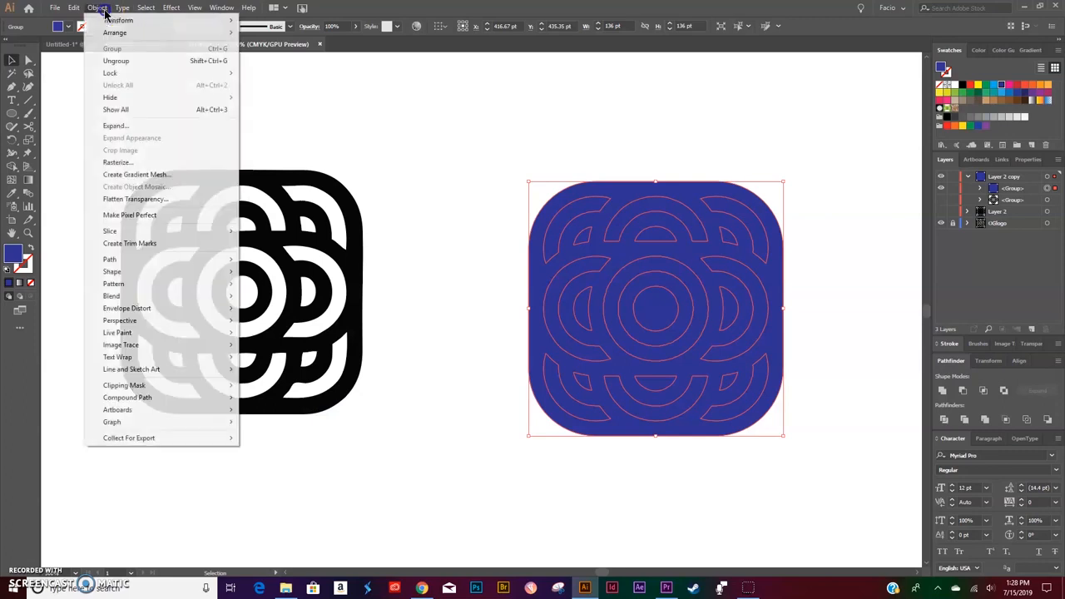
{"action": "left_click", "coordinate": [274, 397]}
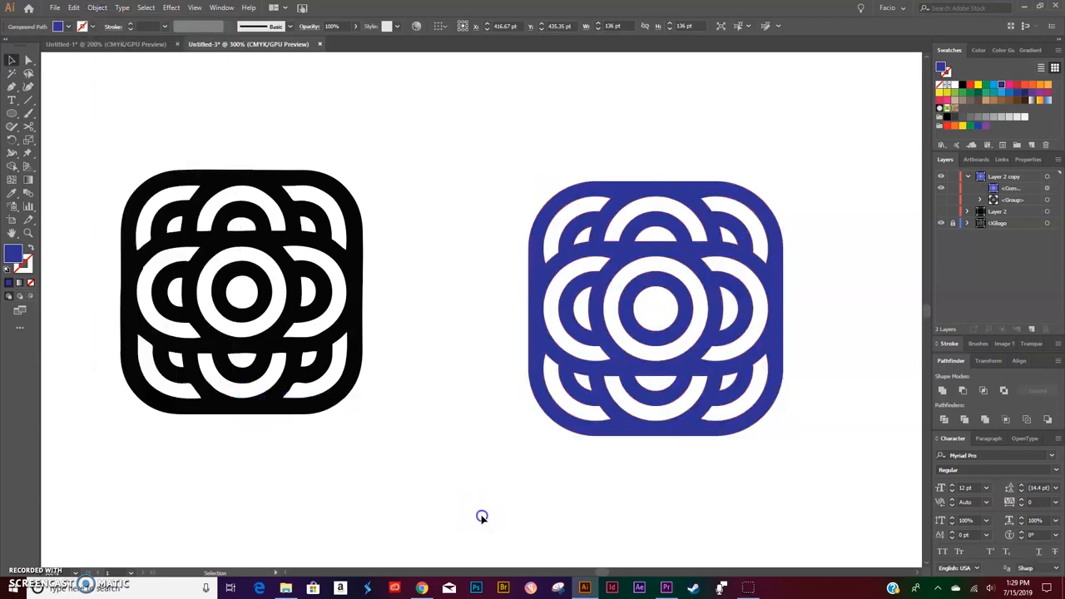
Fill the recreated logo with black.
{"action": "left_click", "coordinate": [680, 185]}
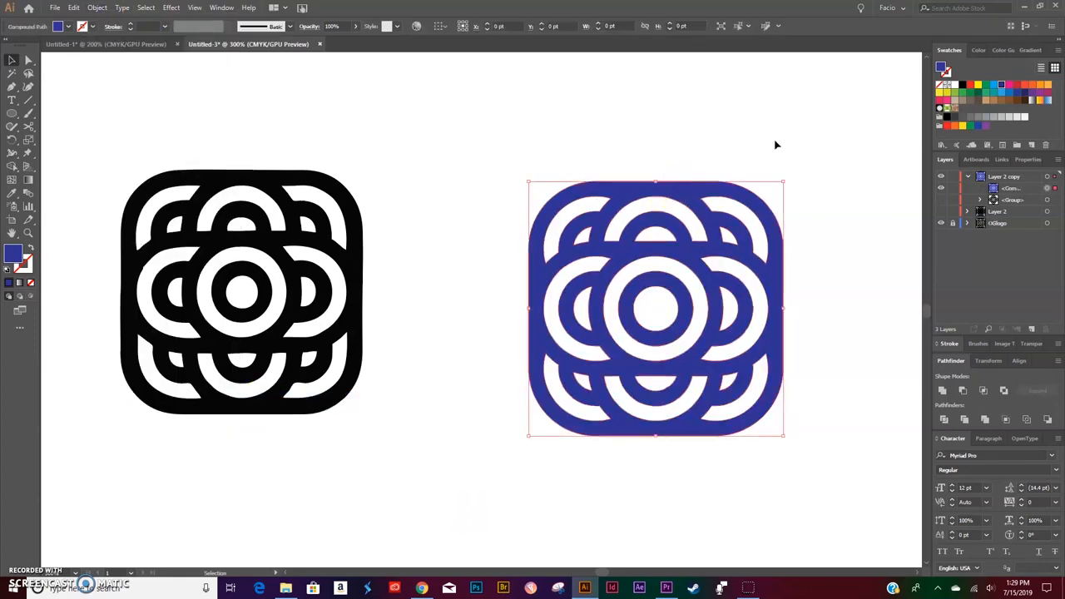
{"action": "left_click", "coordinate": [963, 85]}
{"action": "left_click", "coordinate": [861, 210]}
Move the recreated logo beside the reference logo for a side-by-side comparison.
{"action": "left_click_drag", "start_coordinate": [772, 282], "coordinate": [754, 263]}
{"action": "left_click", "coordinate": [846, 326]}
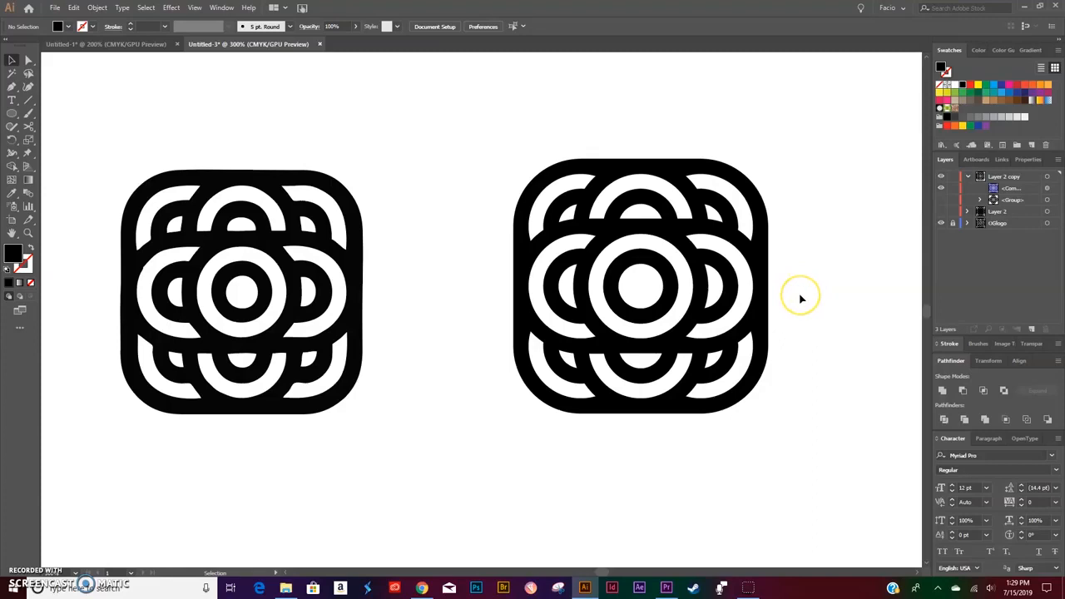
{"action": "left_click_drag", "start_coordinate": [763, 278], "coordinate": [675, 275]}
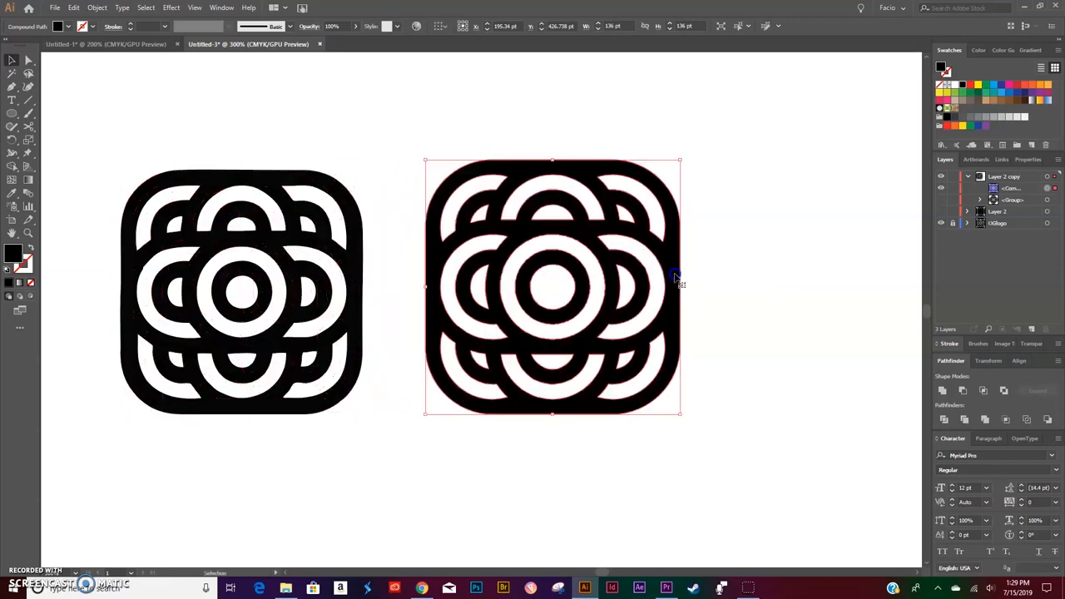
{"action": "left_click", "coordinate": [755, 344]}
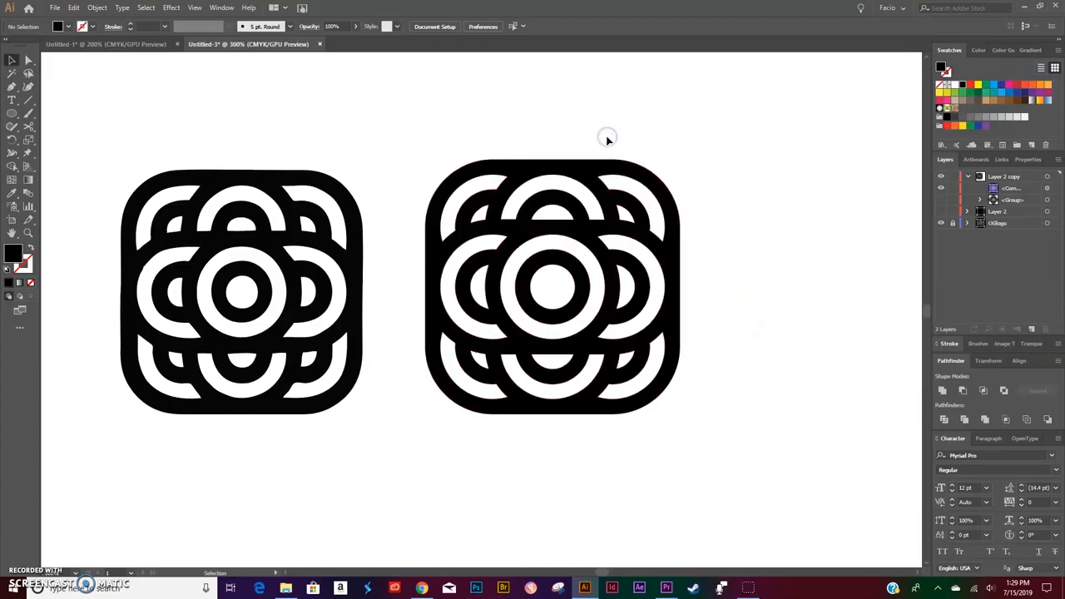
{"action": "key", "text": "ctrl+minus"}
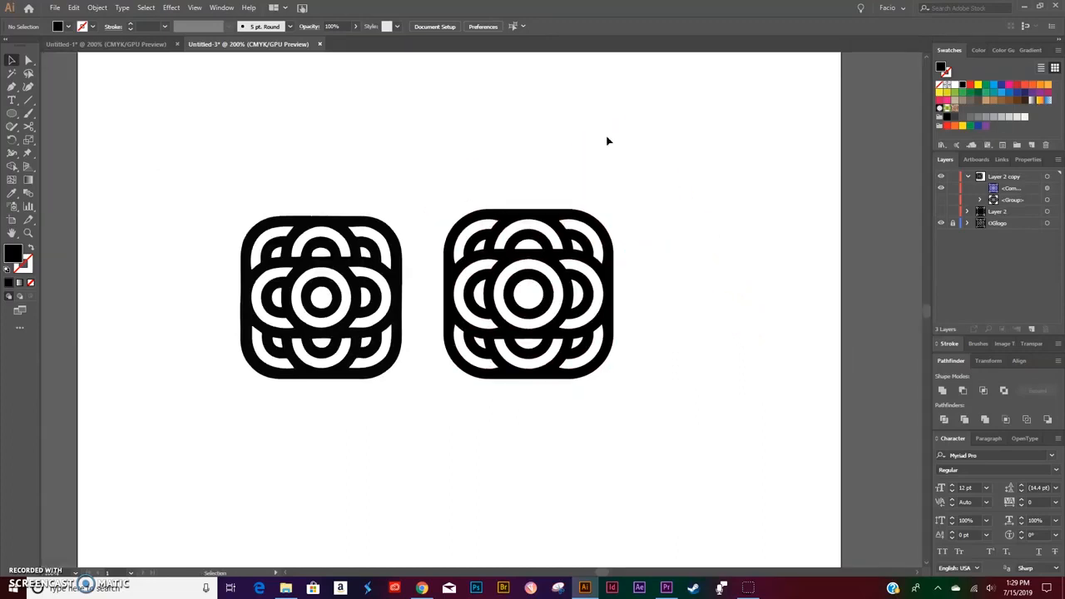